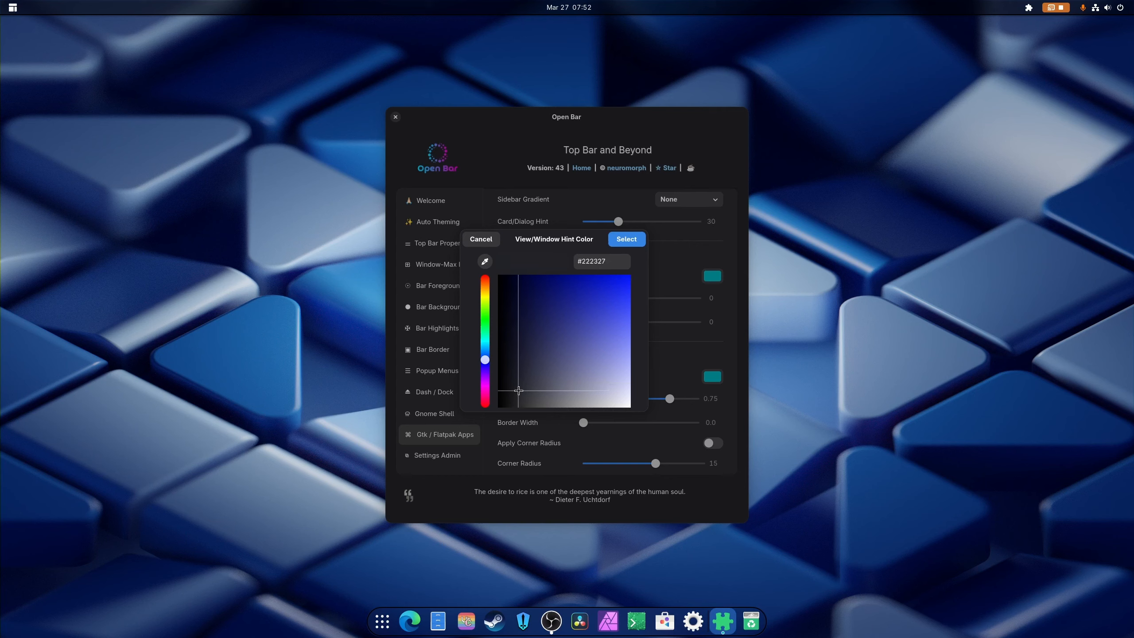
Pick a dark hint colour and a dark navy window border colour in Open Bar
{"action": "left_click", "coordinate": [626, 239]}
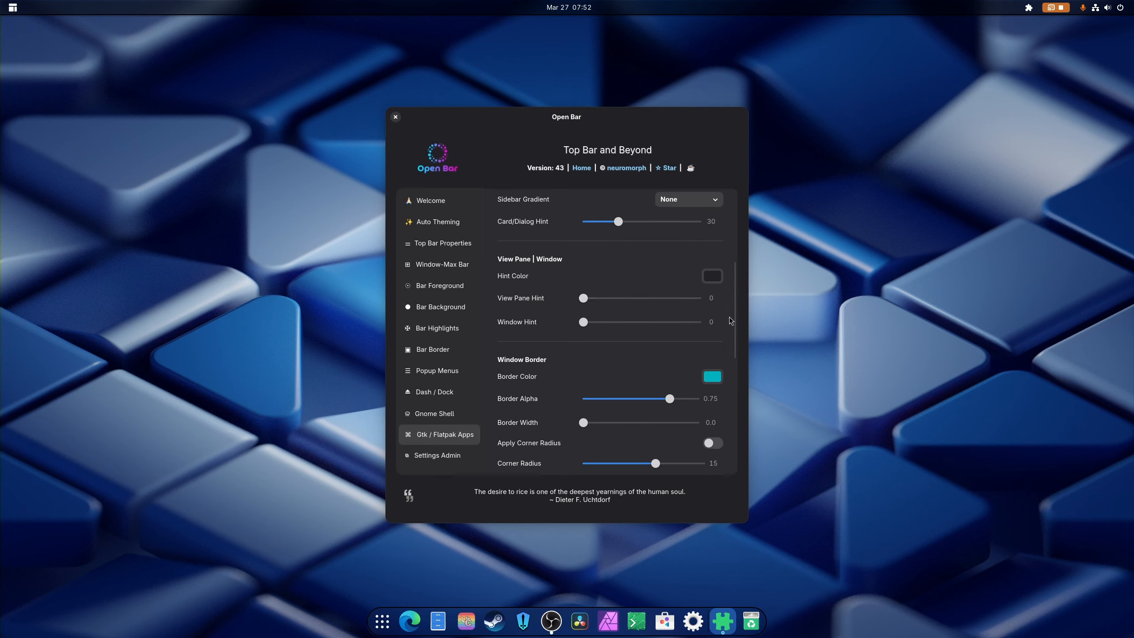
{"action": "scroll", "coordinate": [729, 319], "scroll_direction": "down", "scroll_amount": 1}
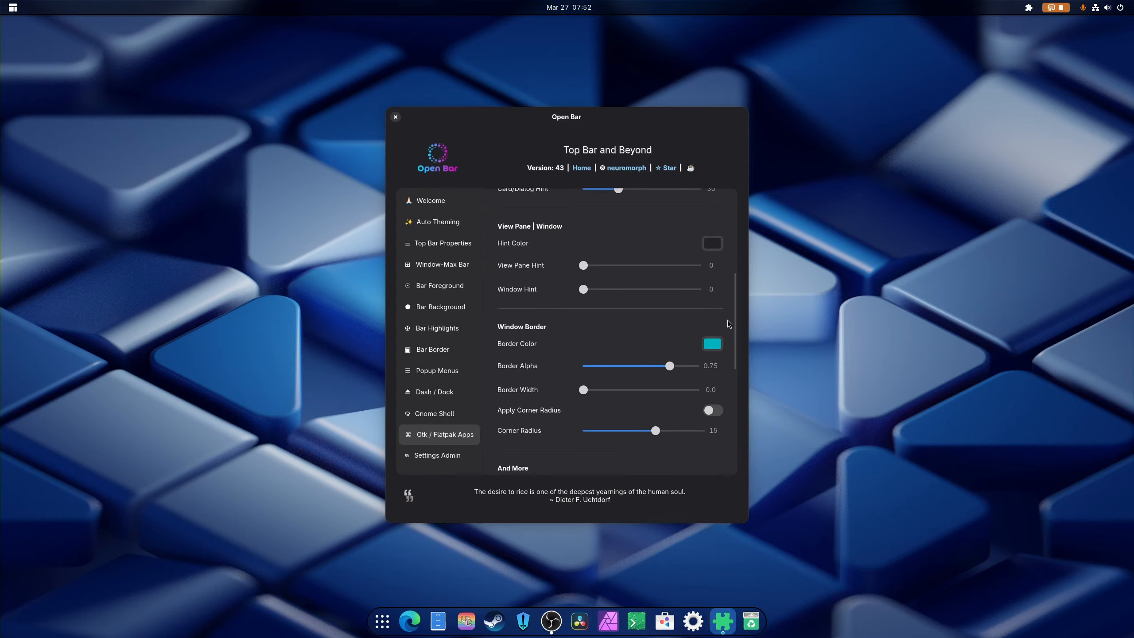
{"action": "left_click", "coordinate": [712, 343]}
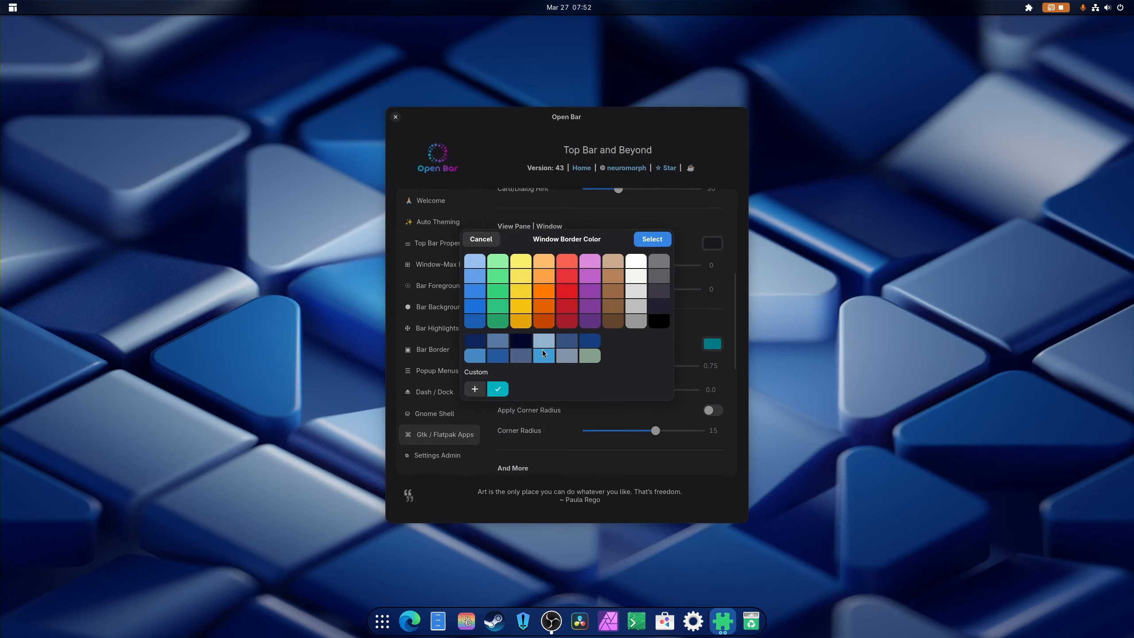
{"action": "left_click", "coordinate": [523, 348]}
{"action": "left_click", "coordinate": [652, 239]}
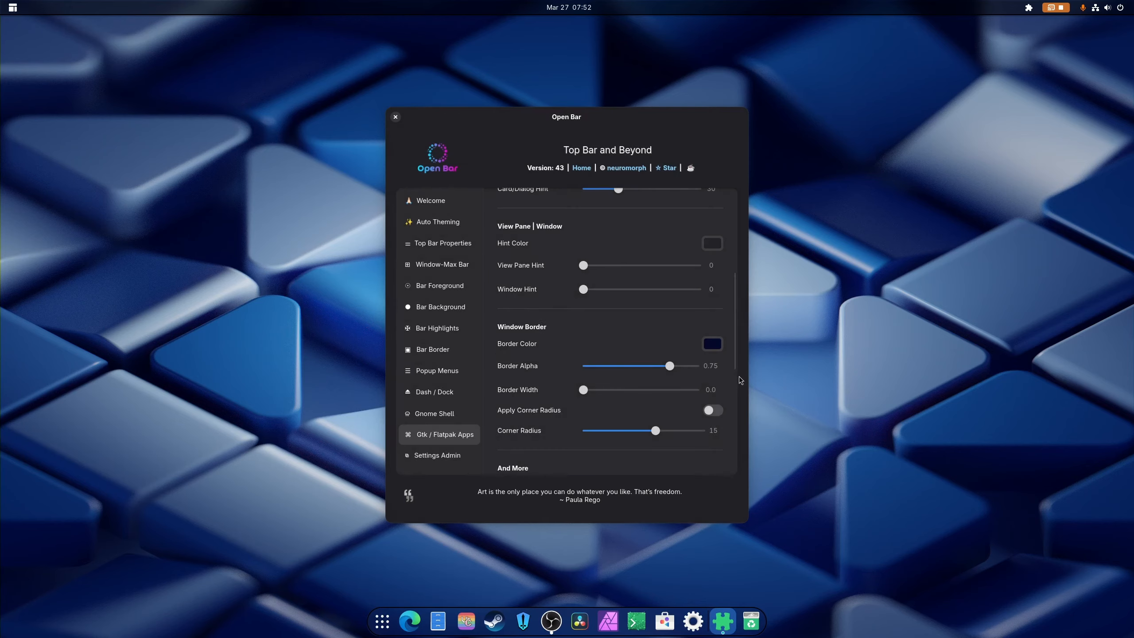
{"action": "mouse_move", "coordinate": [734, 358]}
{"action": "left_mouse_down"}
{"action": "mouse_move", "coordinate": [741, 395]}
{"action": "mouse_move", "coordinate": [723, 331]}
{"action": "mouse_move", "coordinate": [725, 357]}
{"action": "left_mouse_up"}
{"action": "left_click", "coordinate": [713, 342]}
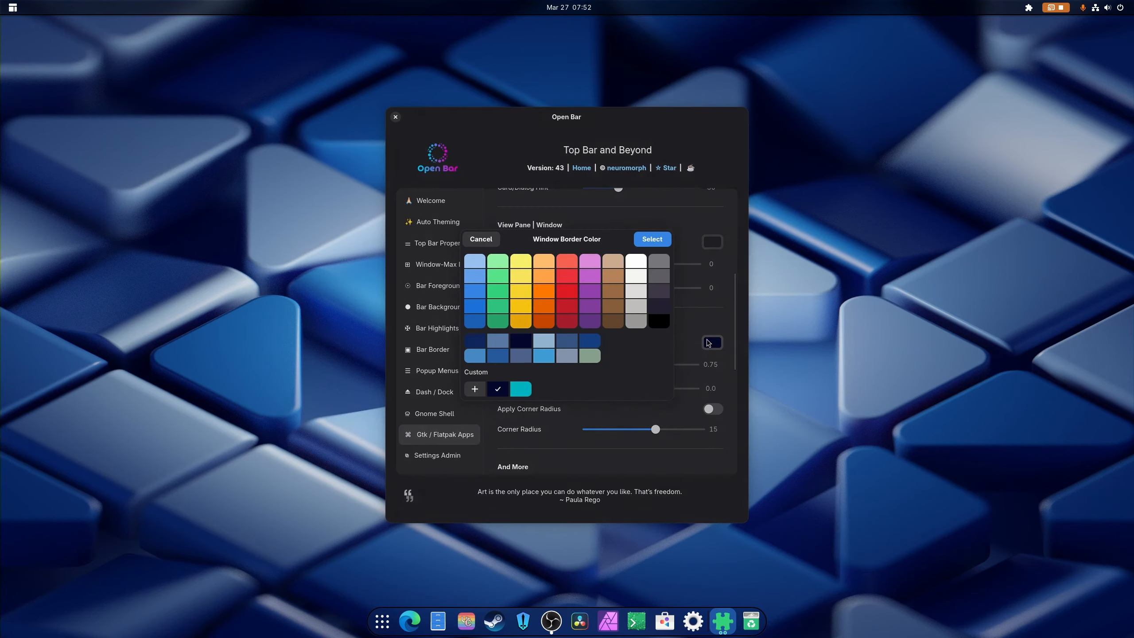
{"action": "left_click", "coordinate": [641, 244]}
Set view pane and window hints to 30, use Float - Bottom Right shadows, and enable traffic-light controls
{"action": "scroll", "coordinate": [734, 310], "scroll_direction": "up", "scroll_amount": 2}
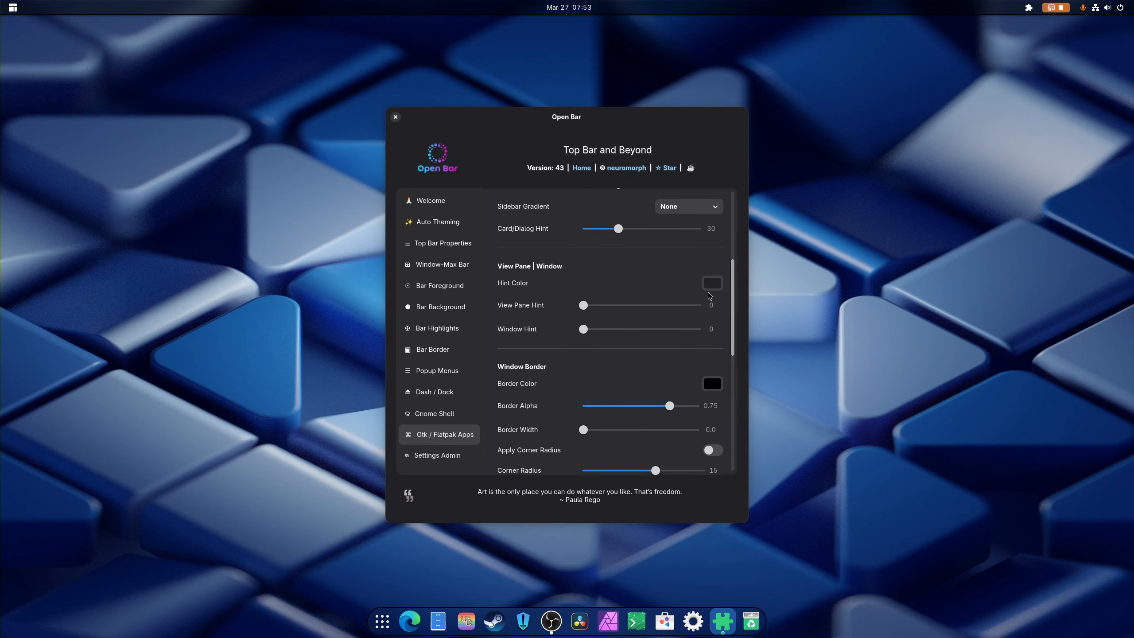
{"action": "left_click_drag", "start_coordinate": [621, 328], "coordinate": [622, 343]}
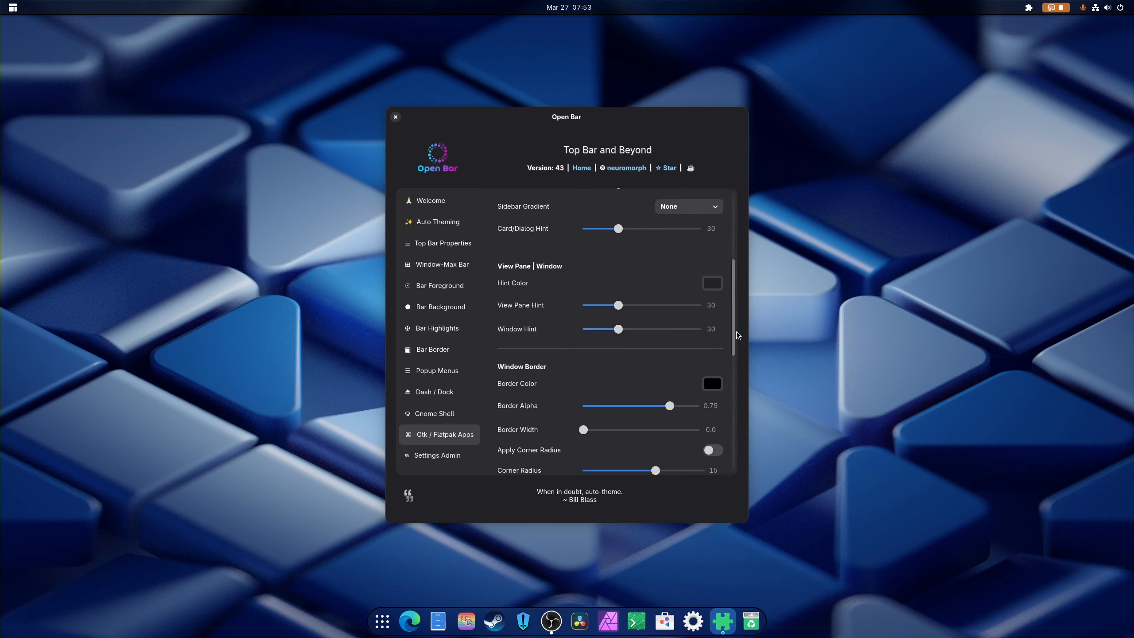
{"action": "left_click_drag", "start_coordinate": [736, 331], "coordinate": [747, 399]}
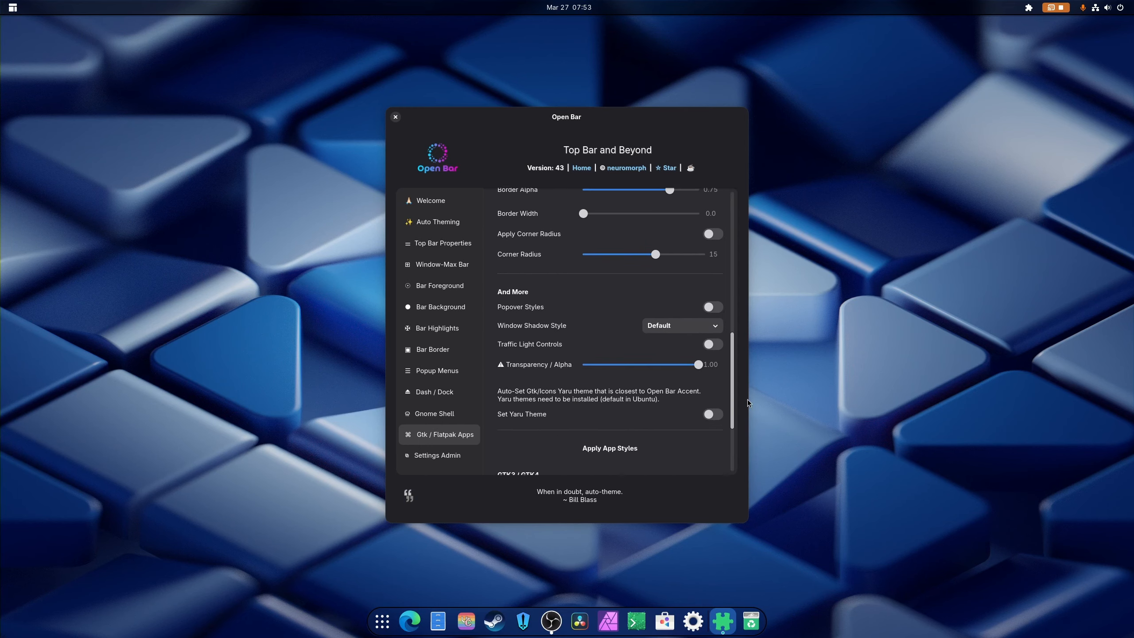
{"action": "left_click", "coordinate": [709, 310]}
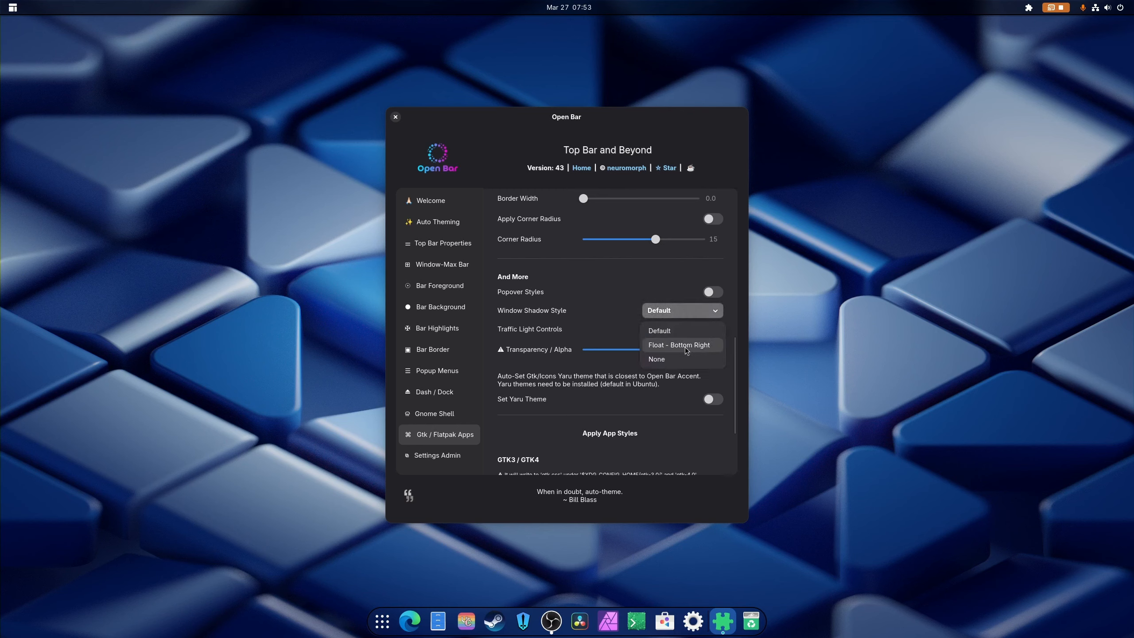
{"action": "left_click", "coordinate": [682, 351]}
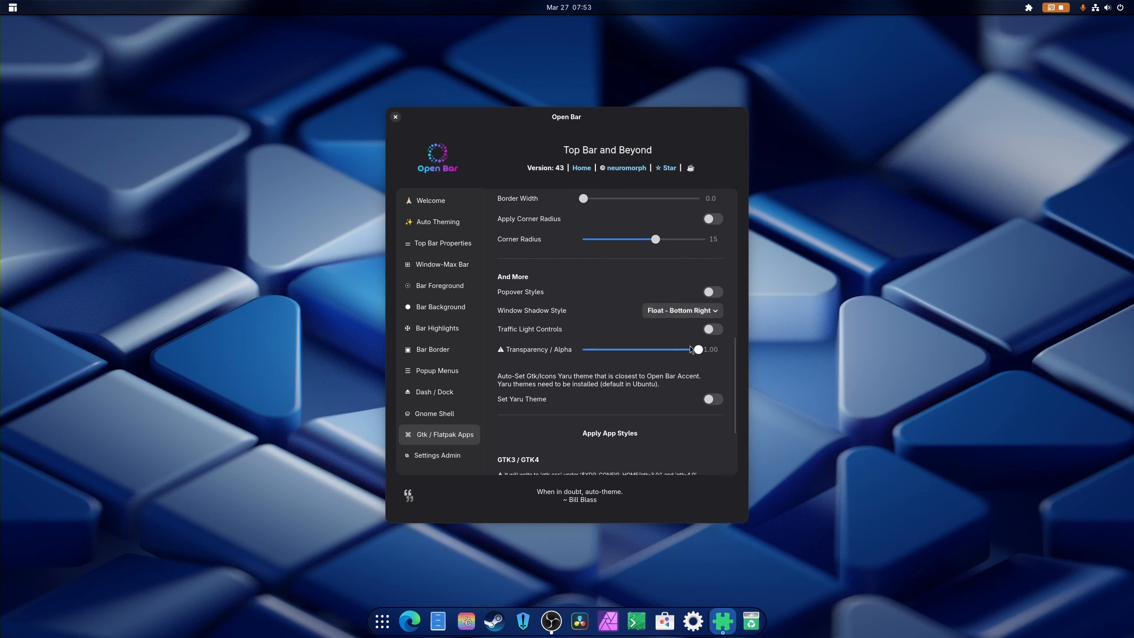
{"action": "left_click", "coordinate": [711, 331]}
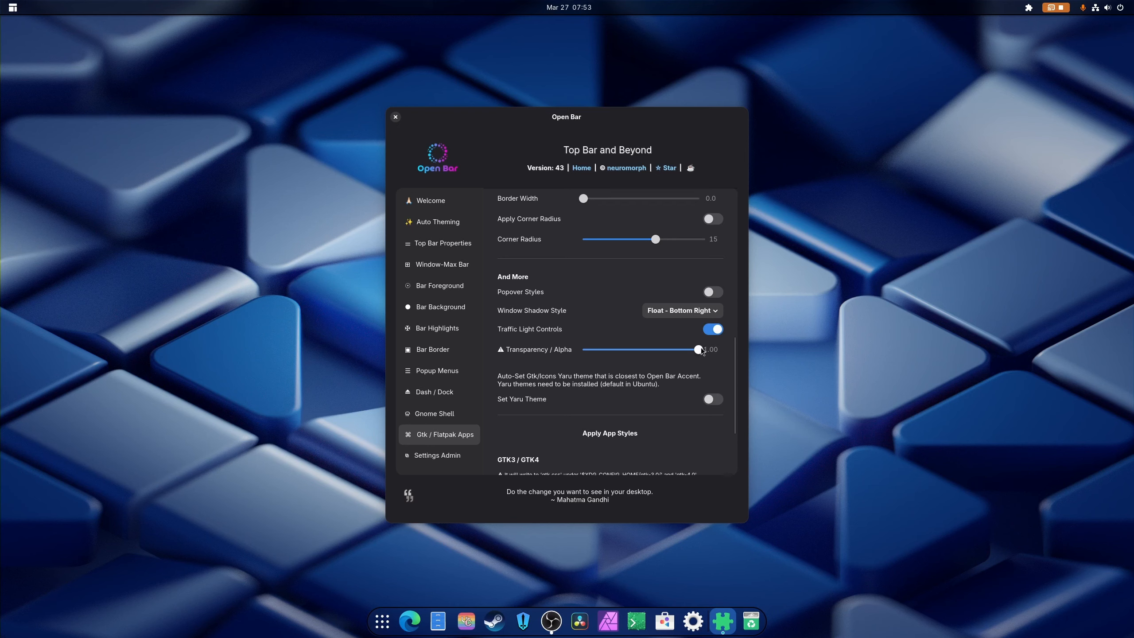
Apply the styling to Flatpak apps as well and close Open Bar
{"action": "scroll", "coordinate": [663, 356], "scroll_direction": "up", "scroll_amount": 2}
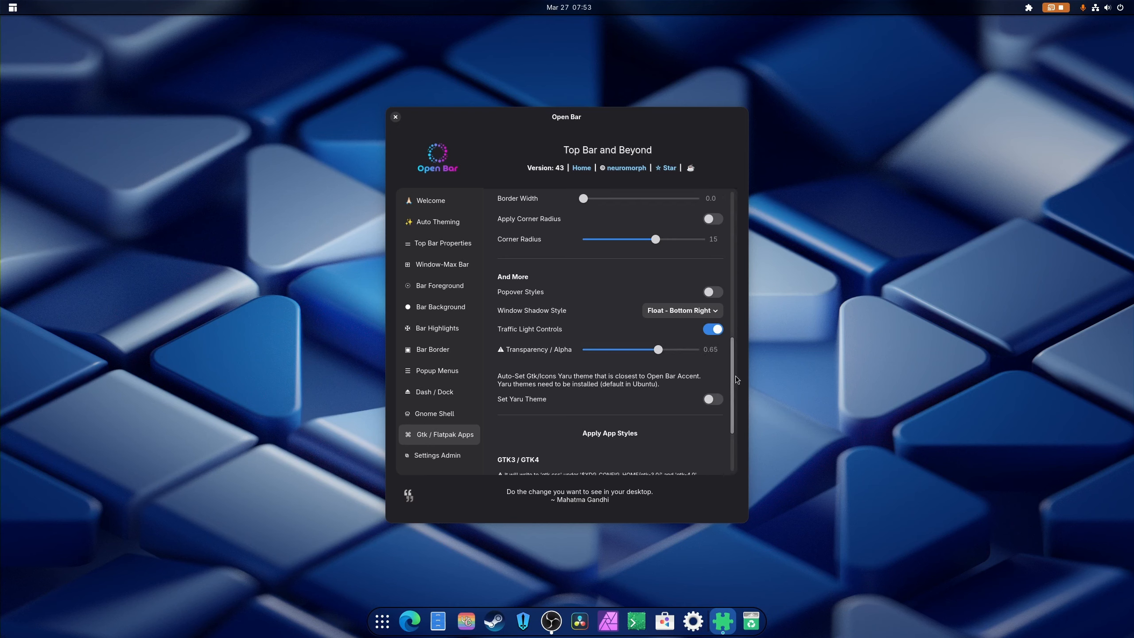
{"action": "scroll", "coordinate": [736, 375], "scroll_direction": "down", "scroll_amount": 5}
{"action": "left_click", "coordinate": [710, 455]}
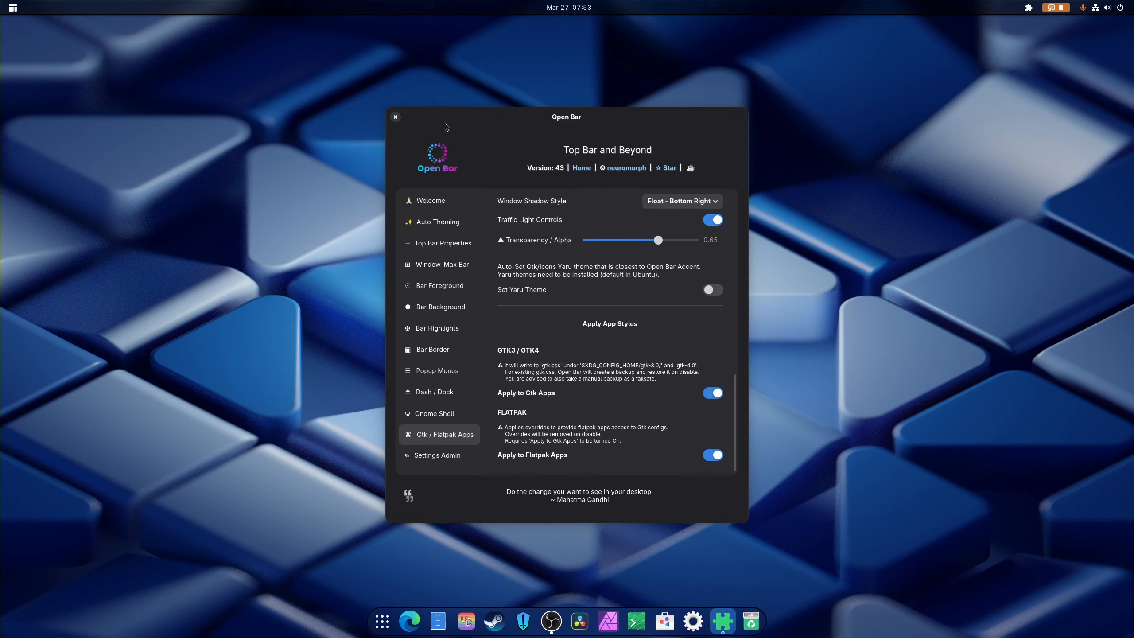
{"action": "left_click", "coordinate": [395, 117]}
Enable Blur my Shell application blur for all windows by default, with Opaque focused window off
{"action": "left_click", "coordinate": [706, 620]}
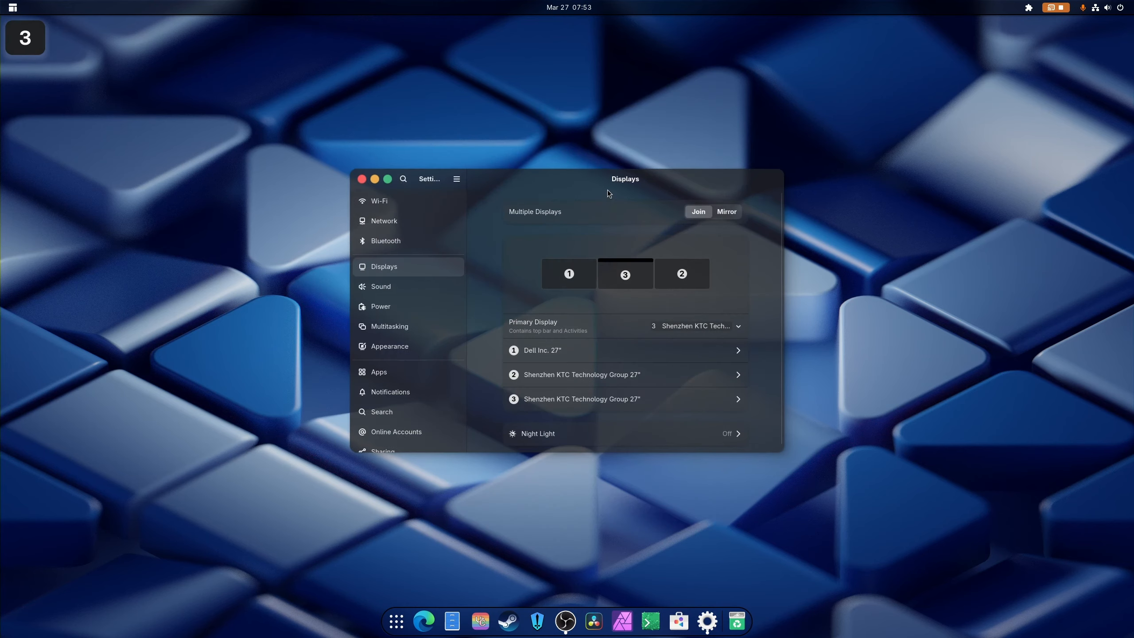
{"action": "left_click", "coordinate": [1028, 7]}
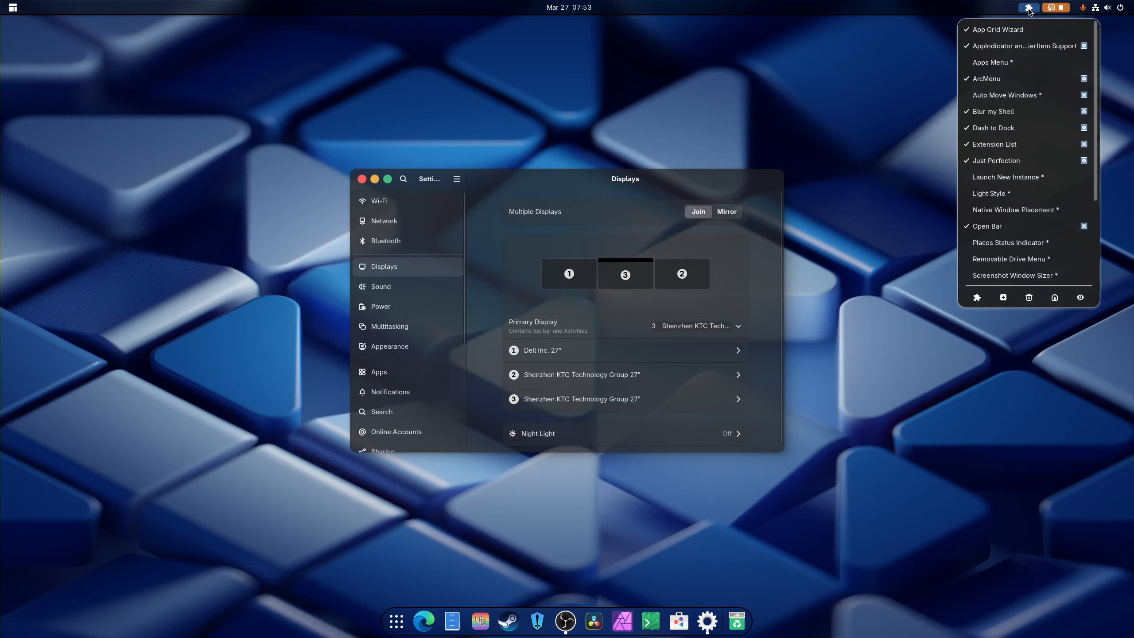
{"action": "left_click", "coordinate": [1084, 112]}
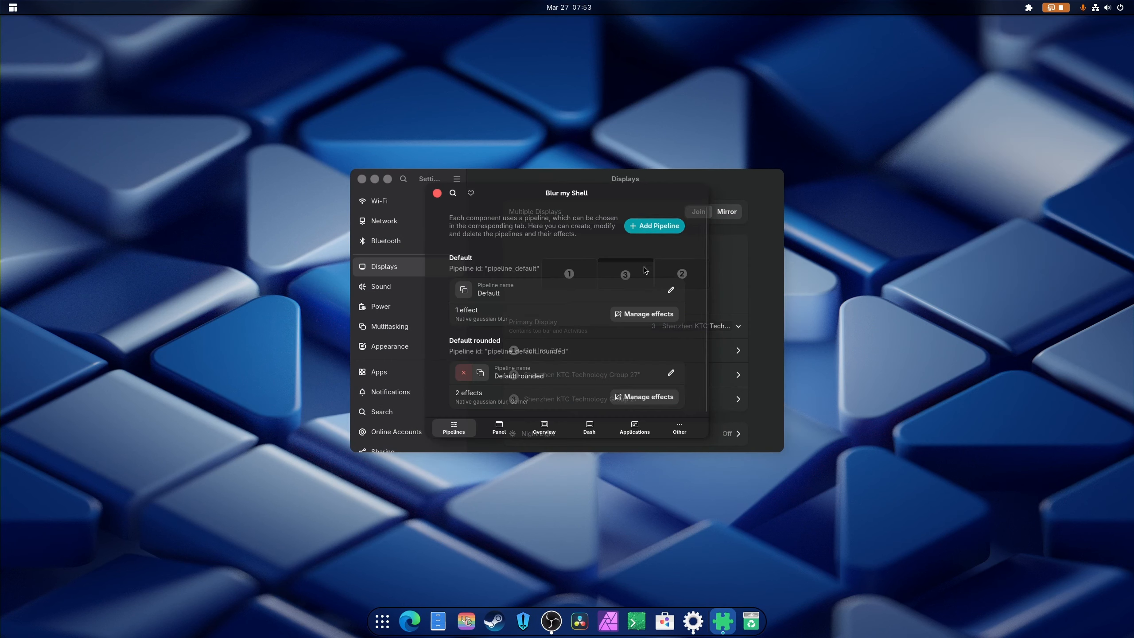
{"action": "left_click", "coordinate": [635, 428]}
{"action": "left_click", "coordinate": [675, 235]}
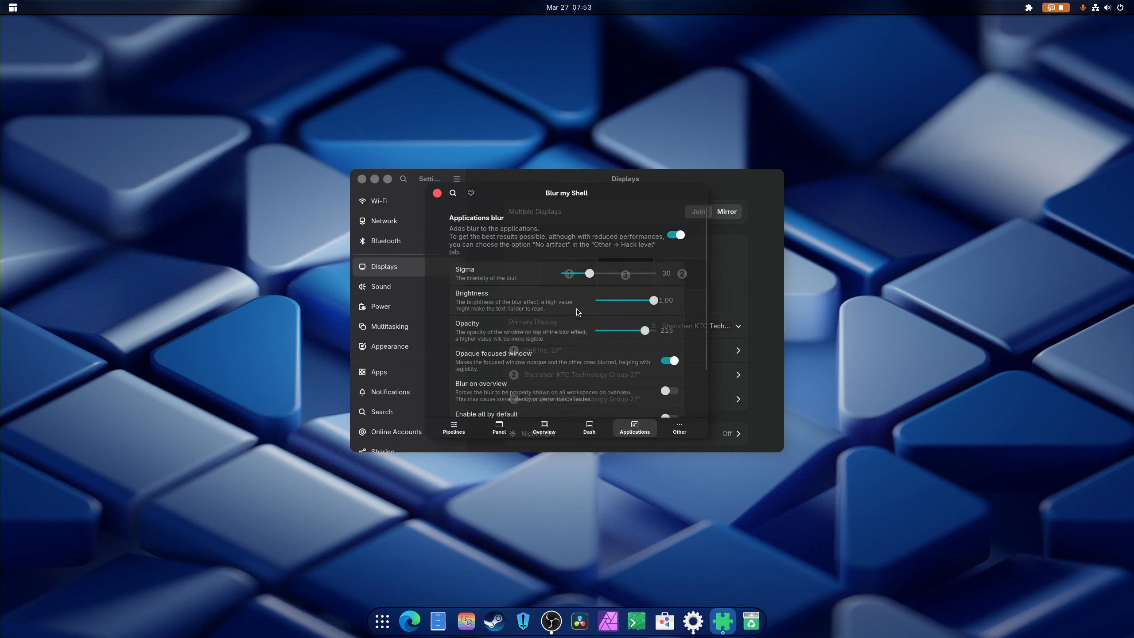
{"action": "scroll", "coordinate": [630, 371], "scroll_direction": "down", "scroll_amount": 1}
{"action": "left_click", "coordinate": [670, 334]}
{"action": "left_click", "coordinate": [672, 391]}
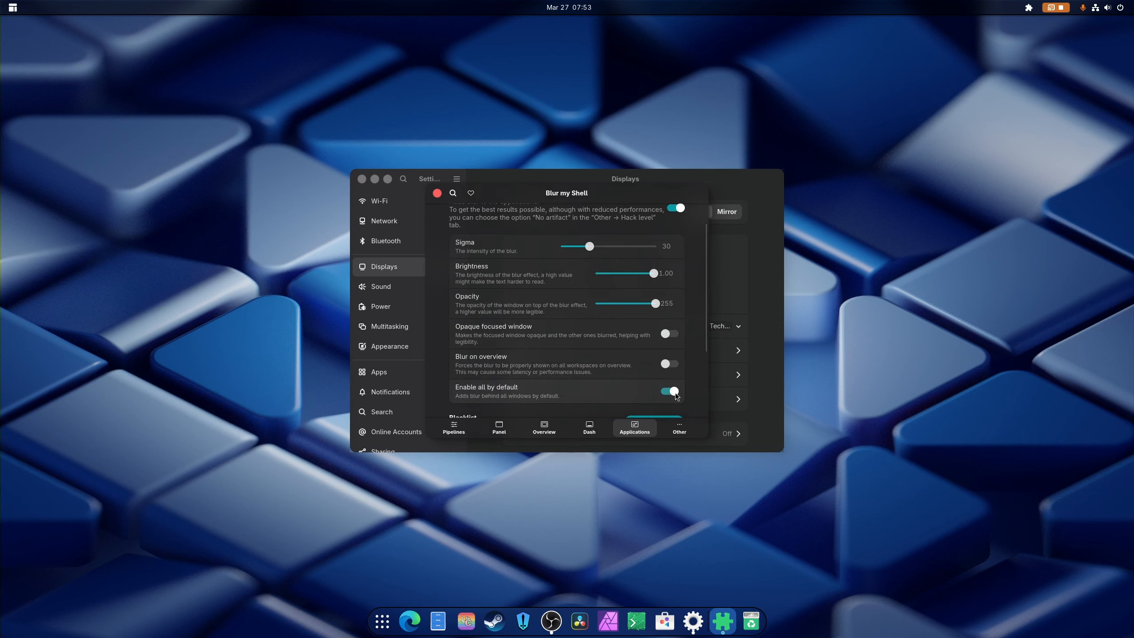
Raise the application blur sigma to 100 and close the preferences and Settings
{"action": "left_click_drag", "start_coordinate": [650, 194], "coordinate": [259, 64]}
{"action": "left_click_drag", "start_coordinate": [561, 182], "coordinate": [559, 149]}
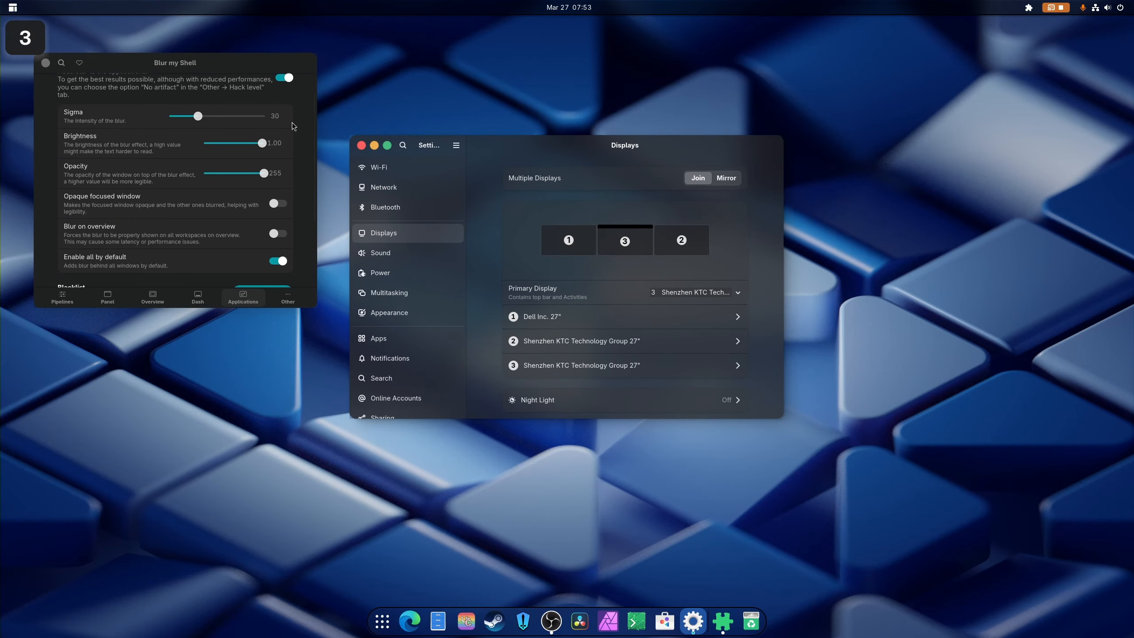
{"action": "left_click_drag", "start_coordinate": [208, 121], "coordinate": [267, 125]}
{"action": "left_click_drag", "start_coordinate": [542, 154], "coordinate": [743, 221]}
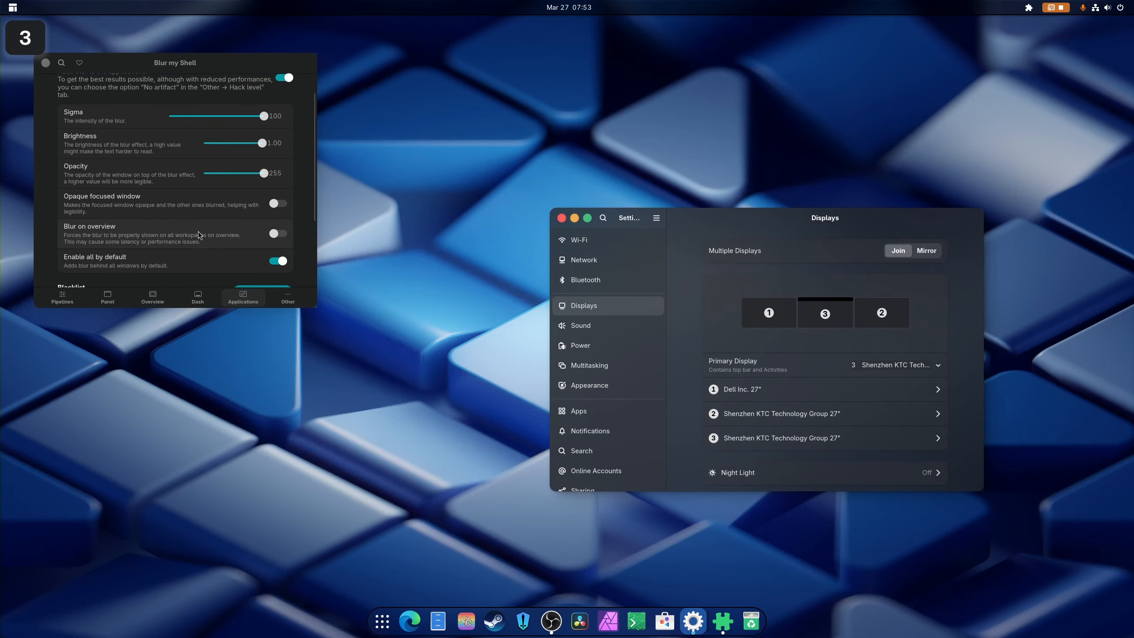
{"action": "scroll", "coordinate": [207, 247], "scroll_direction": "down", "scroll_amount": 3}
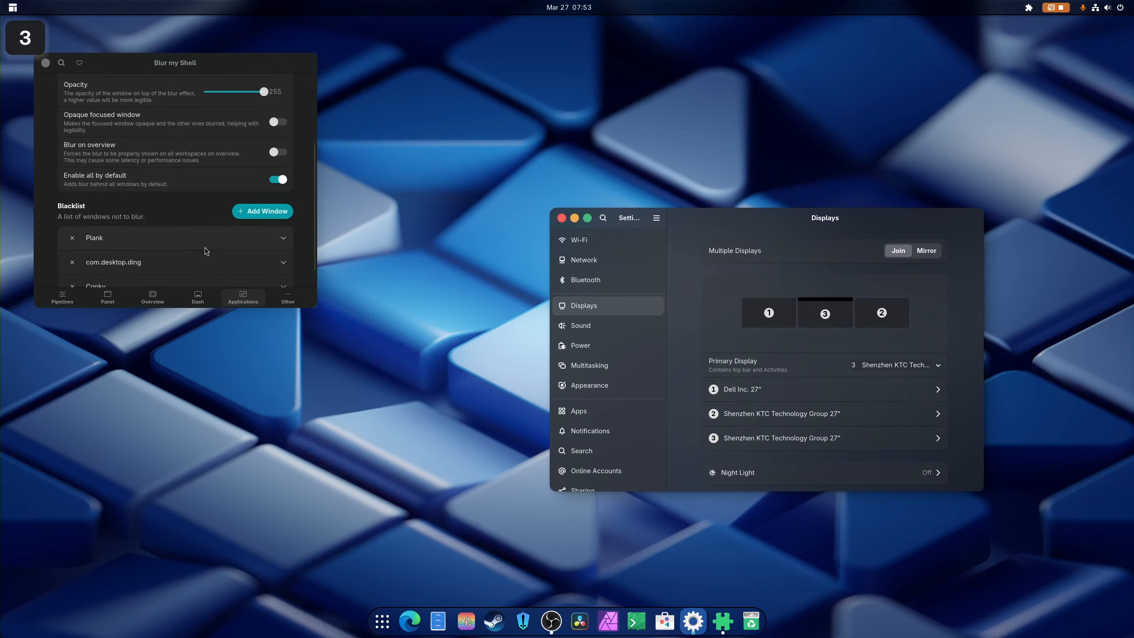
{"action": "left_click", "coordinate": [46, 63]}
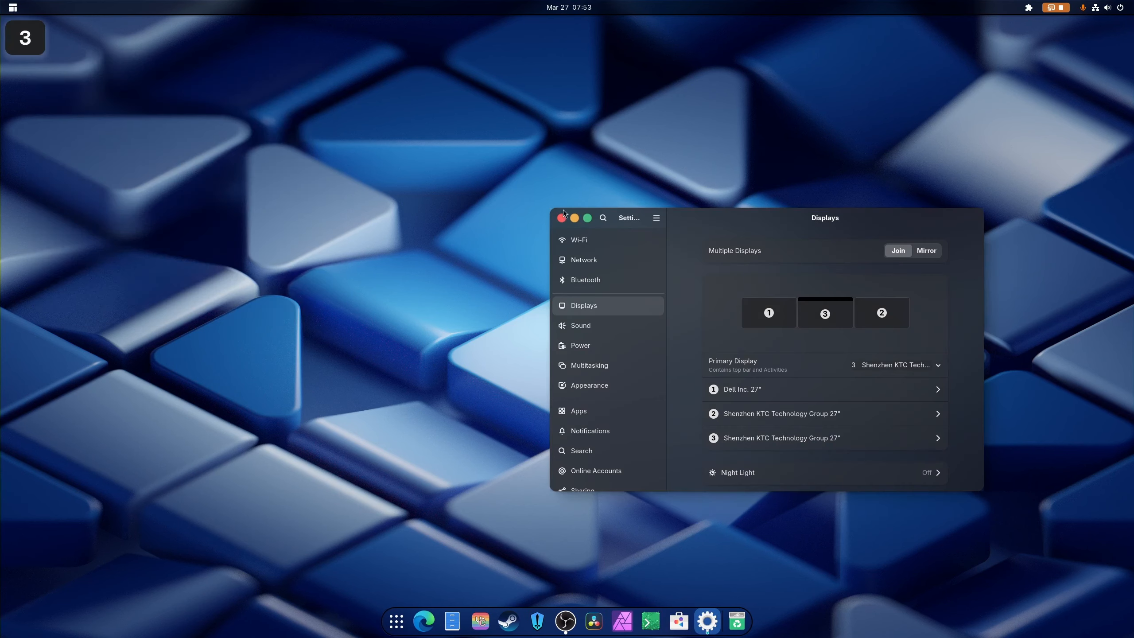
{"action": "left_click", "coordinate": [562, 218]}
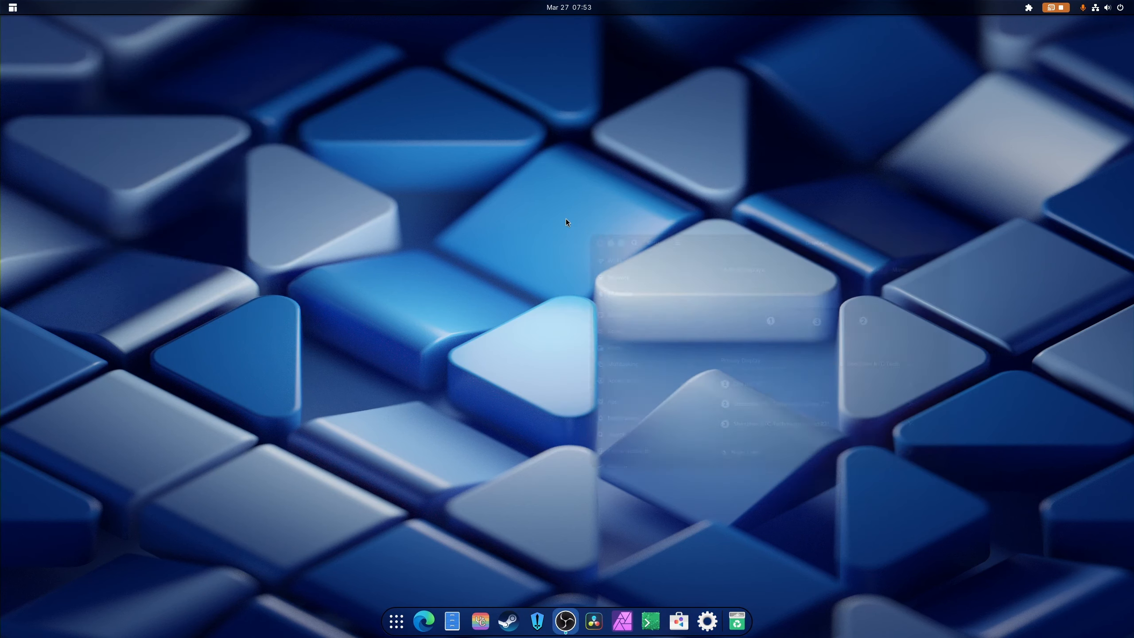
Set the Arch logo as ArcMenu's menu button icon
{"action": "right_click", "coordinate": [13, 9]}
{"action": "left_click", "coordinate": [40, 46]}
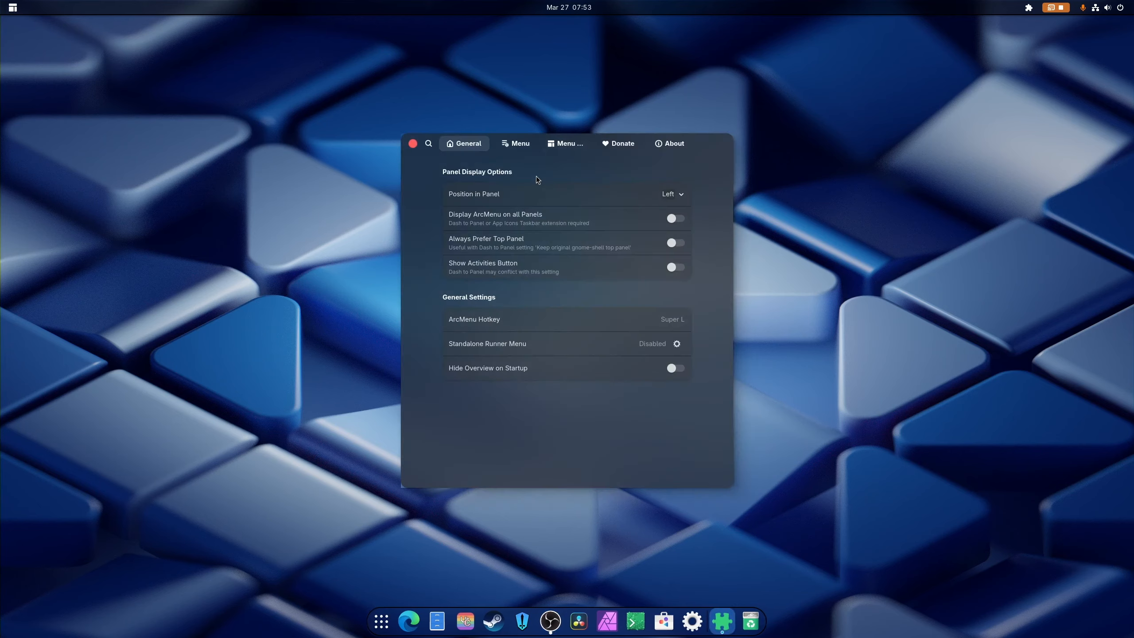
{"action": "left_click", "coordinate": [511, 145]}
{"action": "left_click", "coordinate": [565, 143]}
{"action": "left_click", "coordinate": [515, 142]}
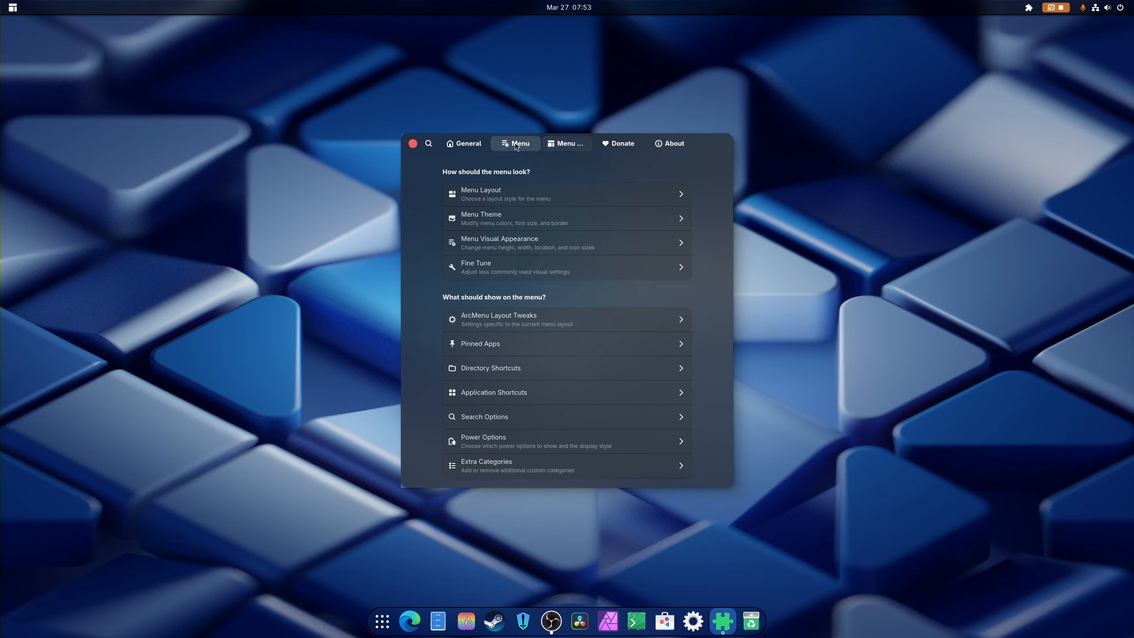
{"action": "left_click", "coordinate": [549, 148]}
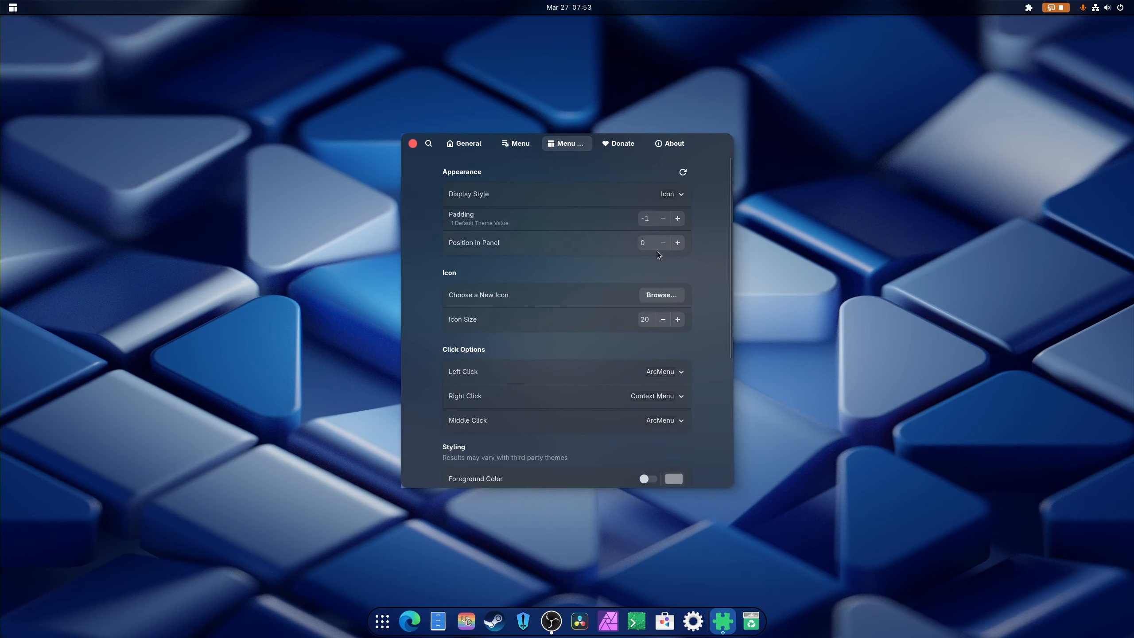
{"action": "left_click", "coordinate": [665, 291]}
{"action": "left_click", "coordinate": [567, 216]}
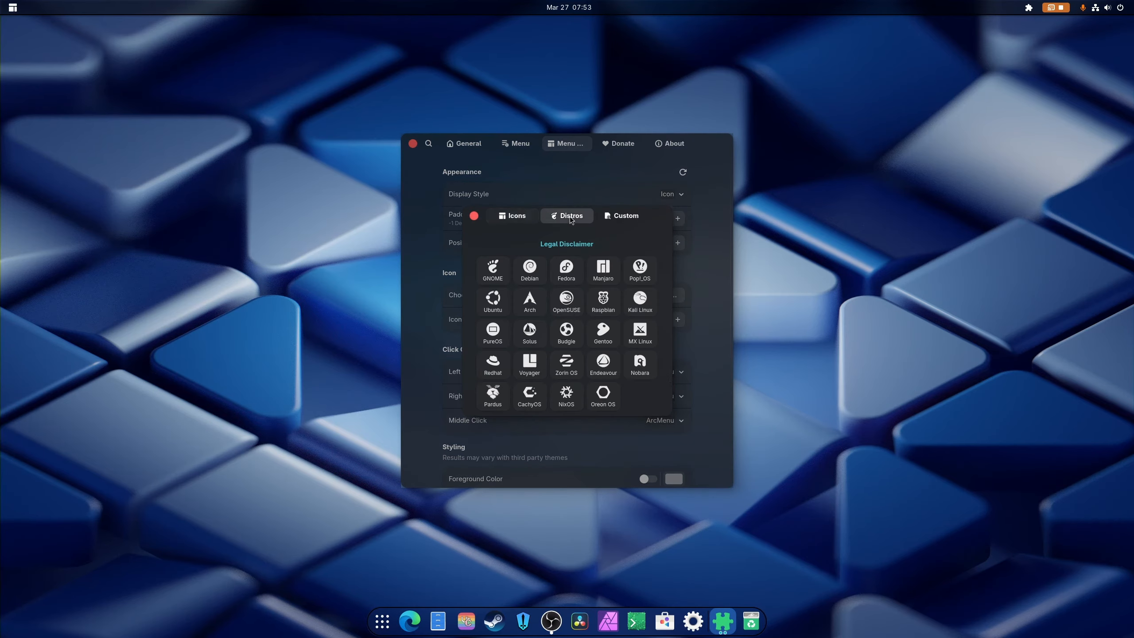
{"action": "left_click", "coordinate": [529, 298]}
{"action": "left_click", "coordinate": [474, 216]}
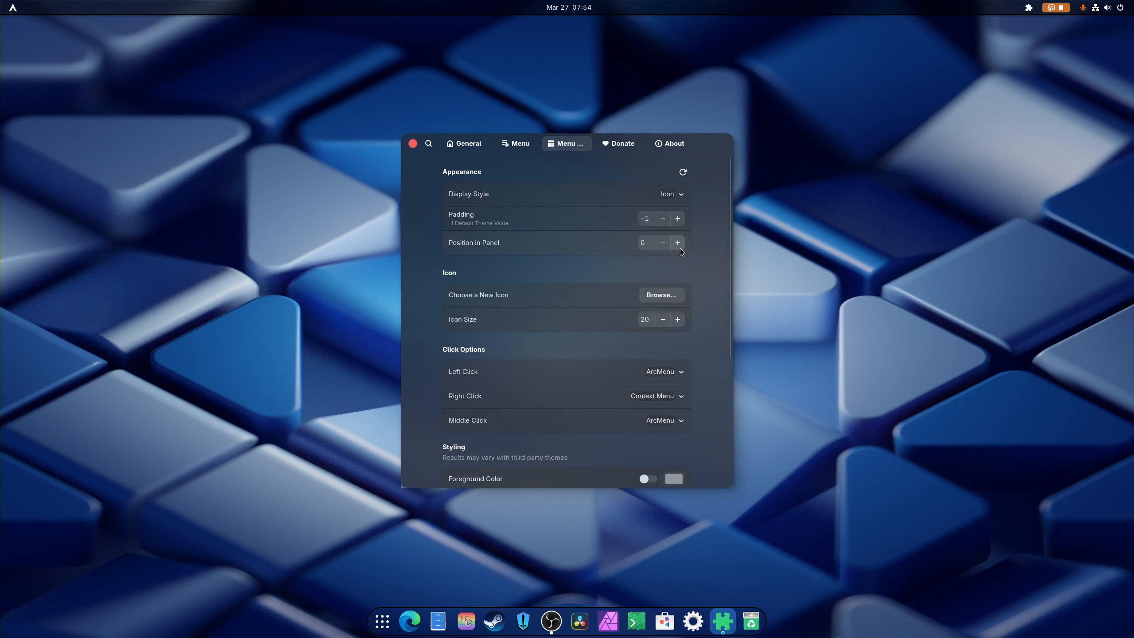
Set the ArcMenu button icon size to 29 and padding to 0, then close ArcMenu
{"action": "left_click", "coordinate": [680, 319]}
{"action": "left_click", "coordinate": [680, 320]}
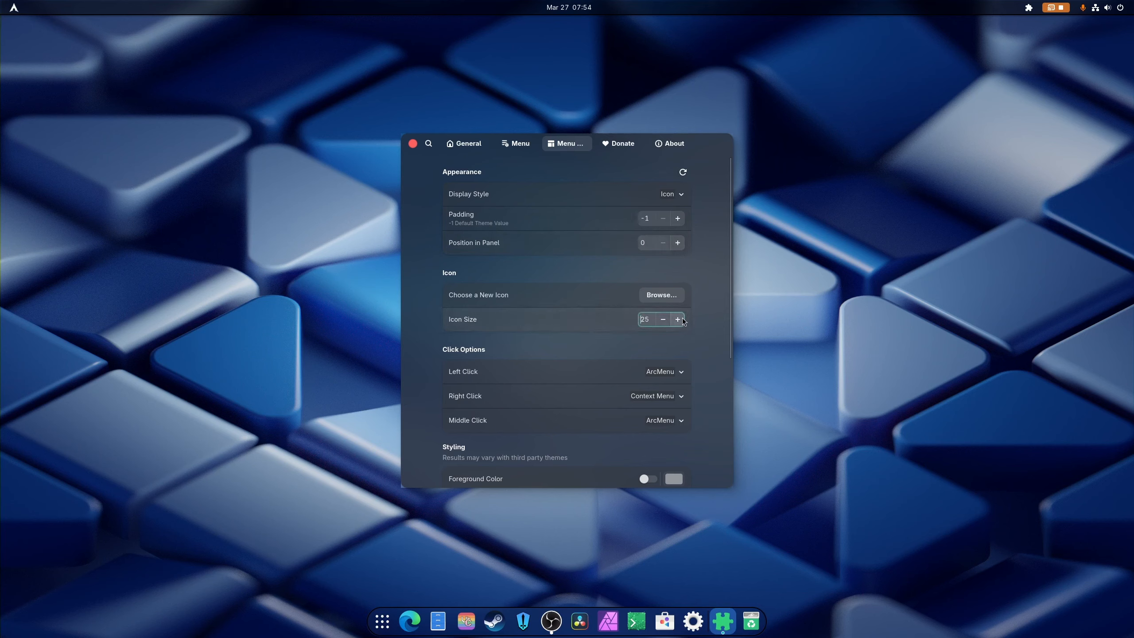
{"action": "left_click", "coordinate": [682, 320]}
{"action": "left_click", "coordinate": [682, 320]}
{"action": "left_click", "coordinate": [682, 320]}
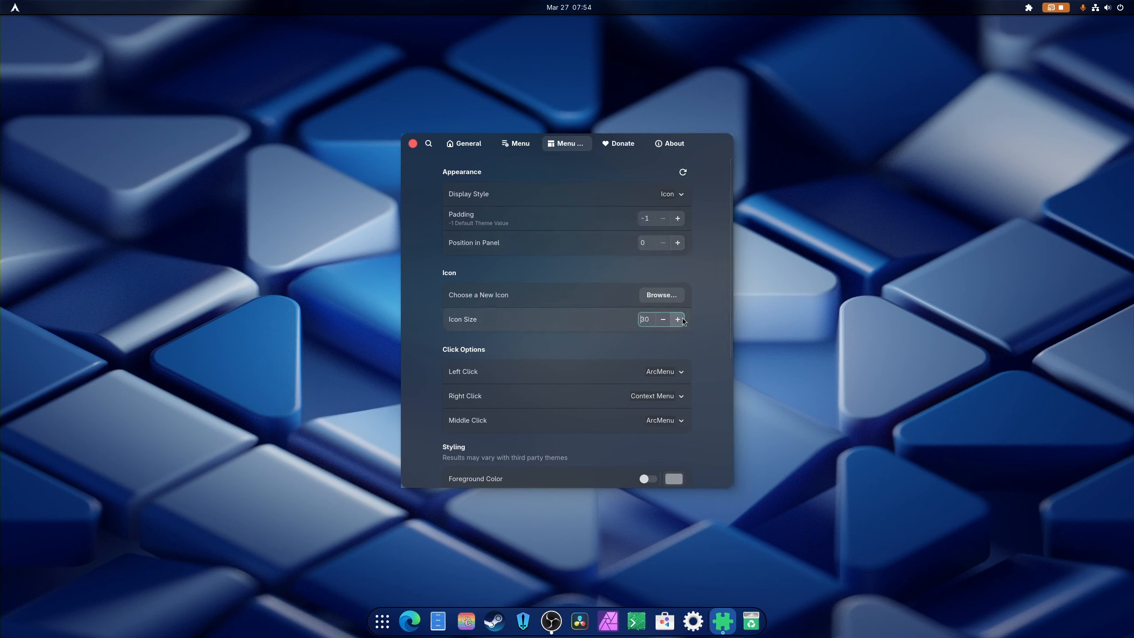
{"action": "left_click", "coordinate": [678, 218]}
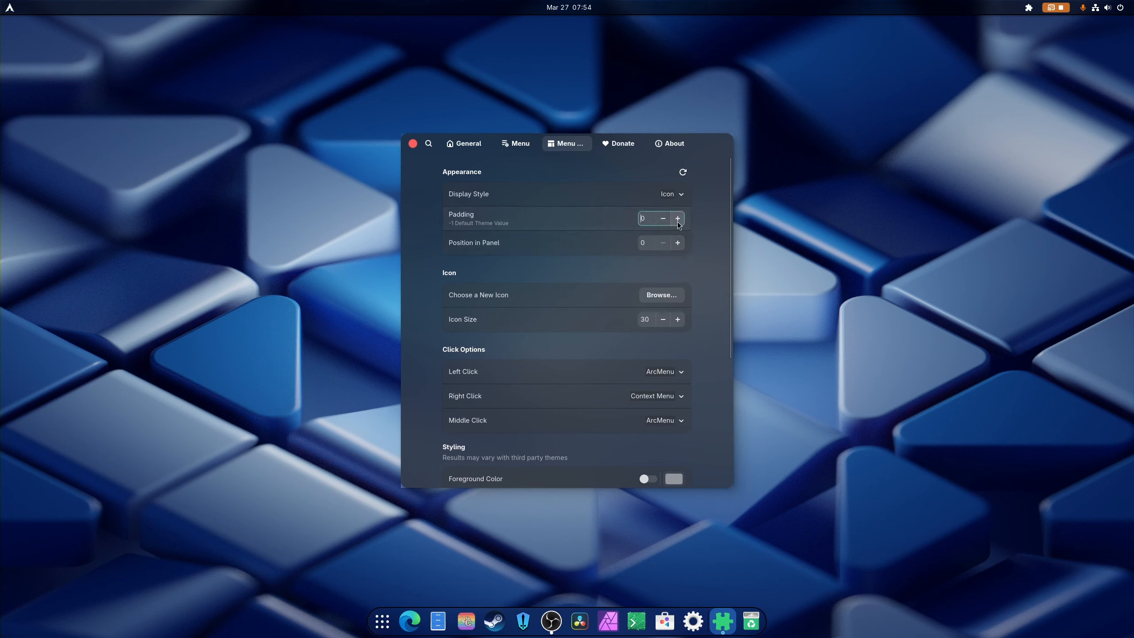
{"action": "left_click", "coordinate": [677, 319]}
{"action": "left_click", "coordinate": [675, 320]}
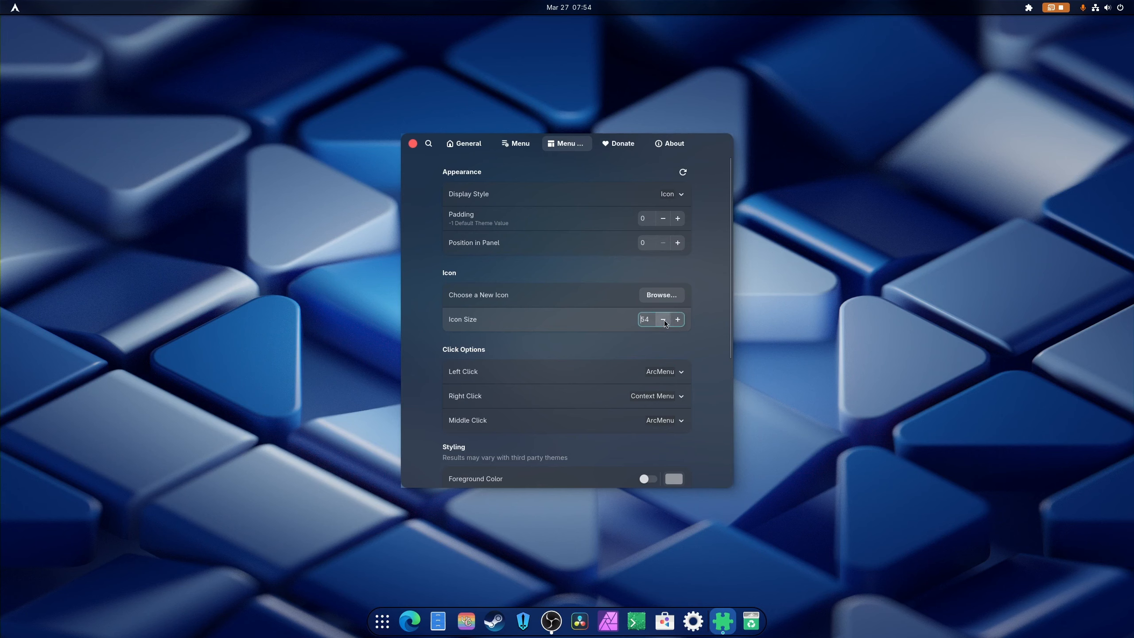
{"action": "left_click", "coordinate": [665, 320]}
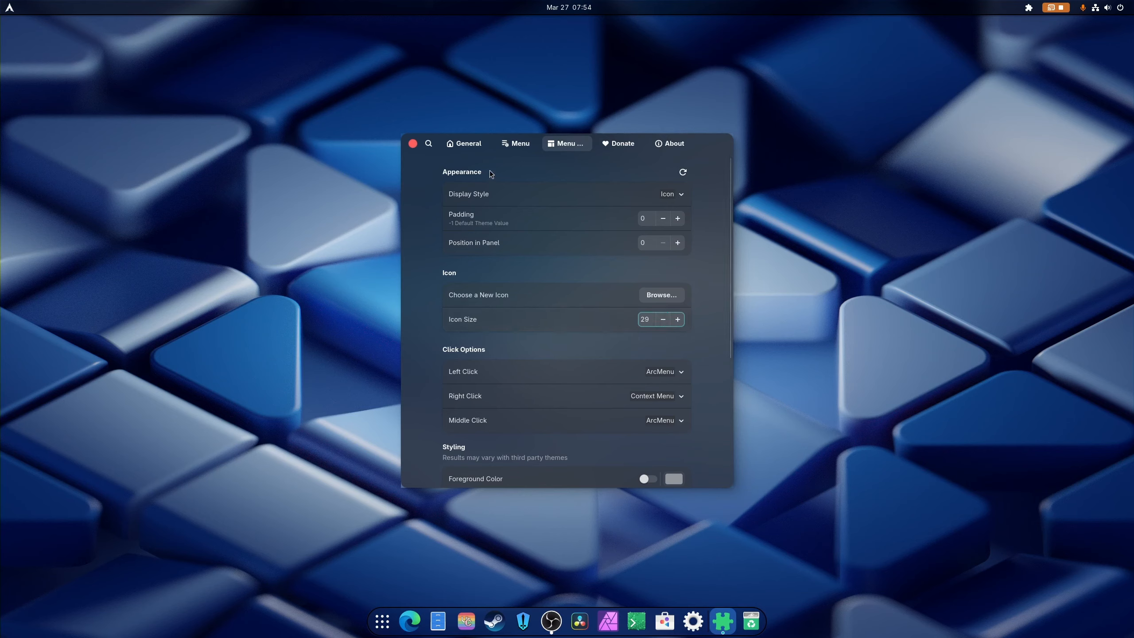
{"action": "left_click", "coordinate": [413, 143]}
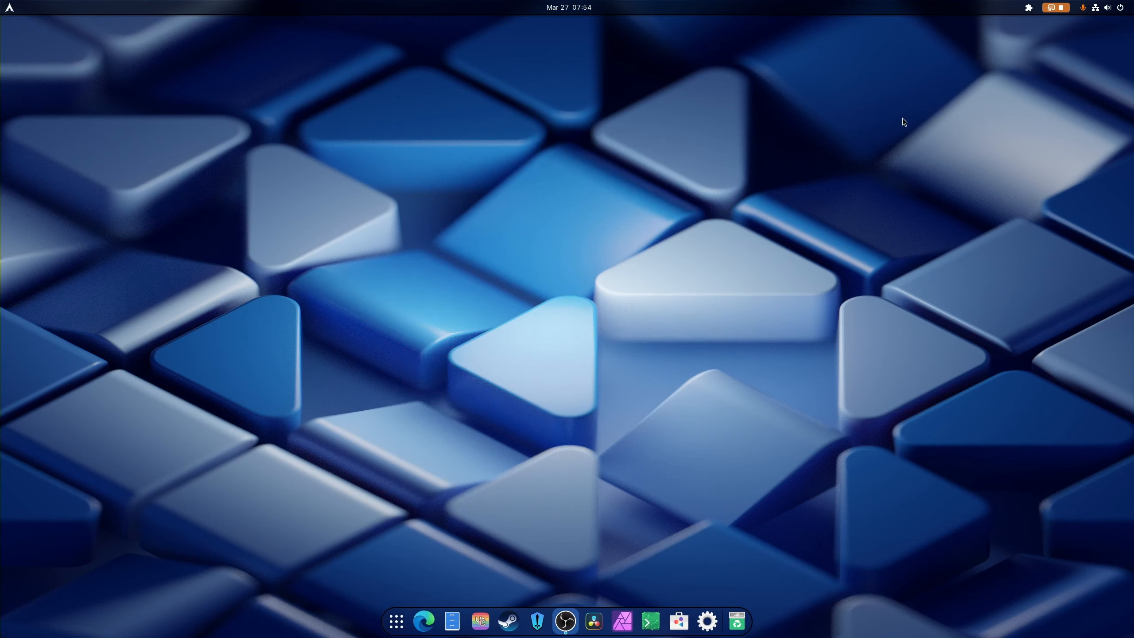
{"action": "left_click", "coordinate": [1028, 8]}
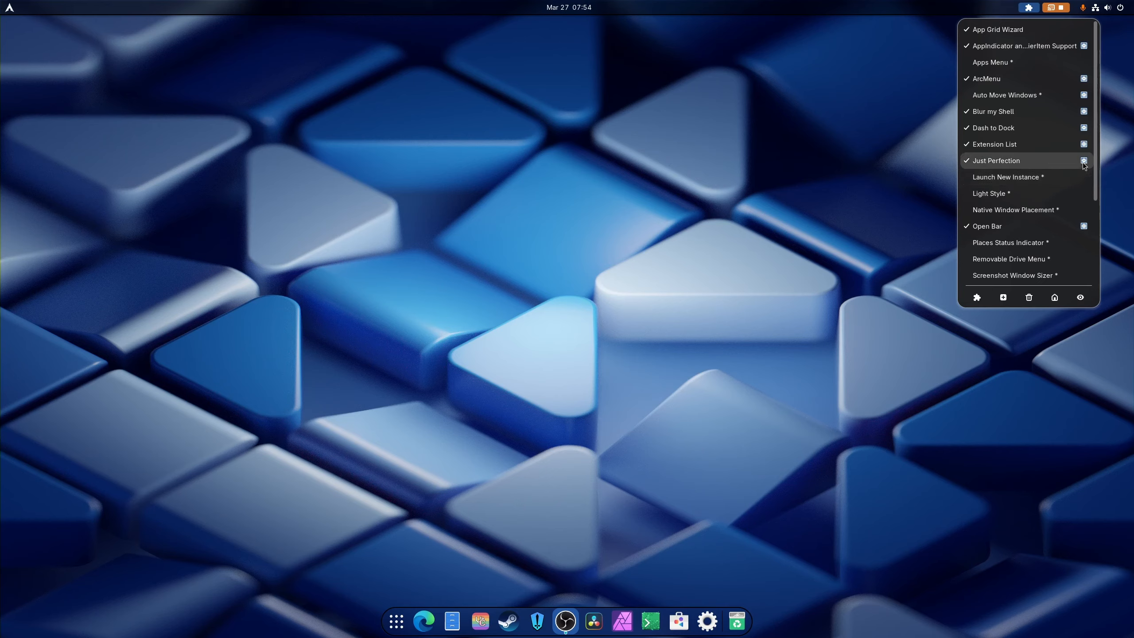
In Just Perfection, set panel button padding 2px, indicator padding 0px, and clock position Right
{"action": "left_click", "coordinate": [1065, 160]}
{"action": "left_click", "coordinate": [658, 478]}
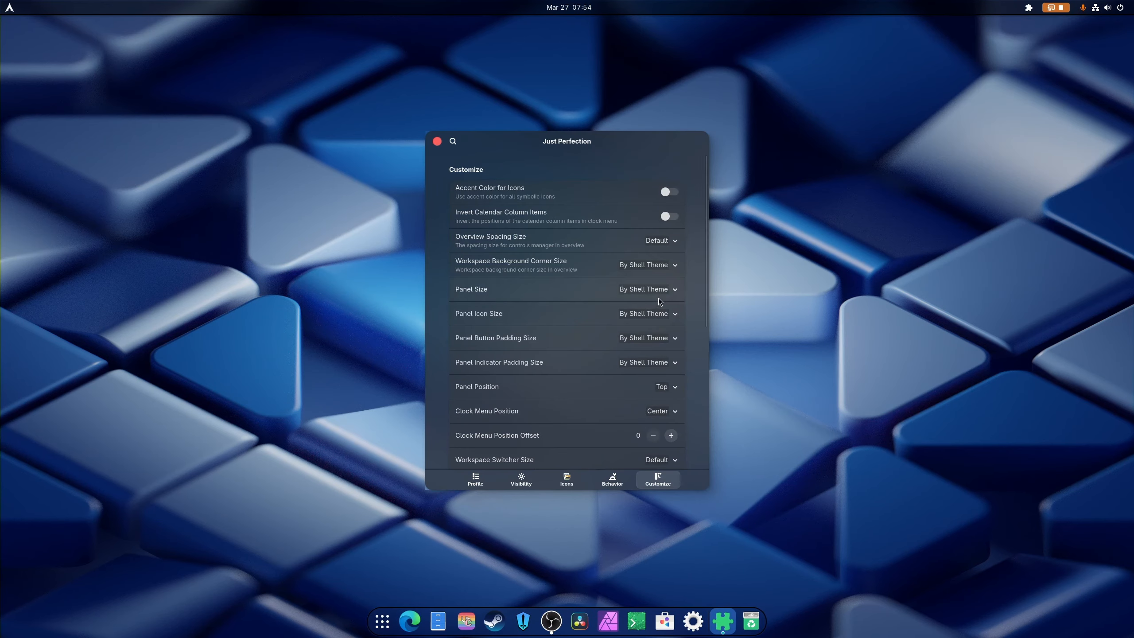
{"action": "left_click", "coordinate": [663, 338]}
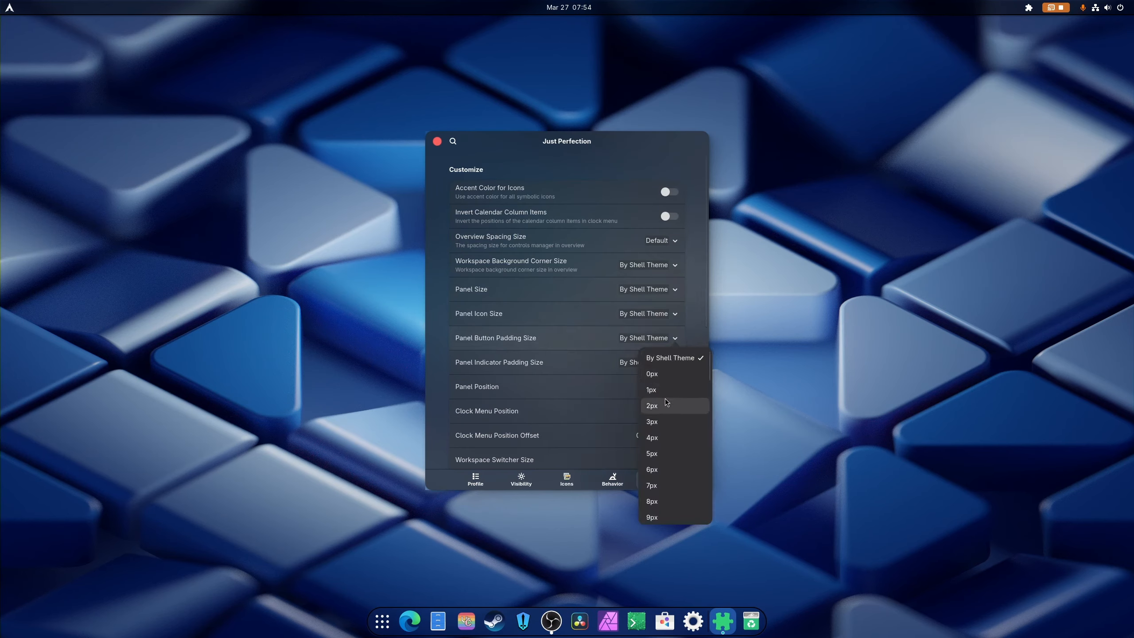
{"action": "left_click", "coordinate": [672, 415]}
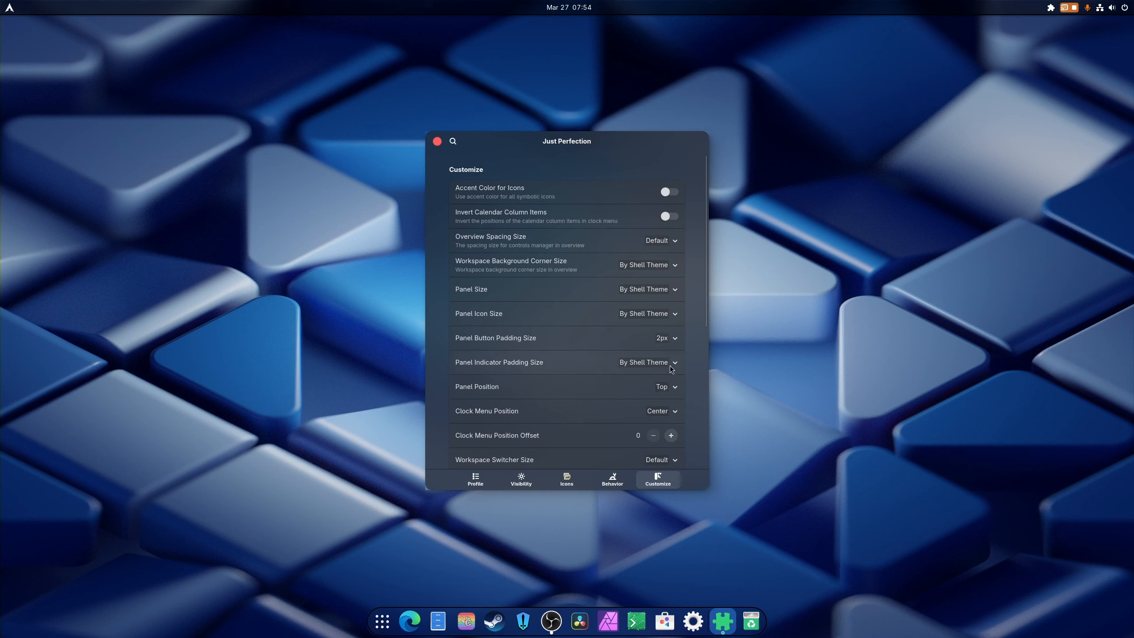
{"action": "left_click", "coordinate": [669, 365]}
{"action": "left_click", "coordinate": [673, 392]}
{"action": "left_click", "coordinate": [674, 411]}
{"action": "left_click", "coordinate": [672, 448]}
Give the clock an offset of 5, set dash icons to 40px, and close Just Perfection
{"action": "left_click", "coordinate": [673, 436]}
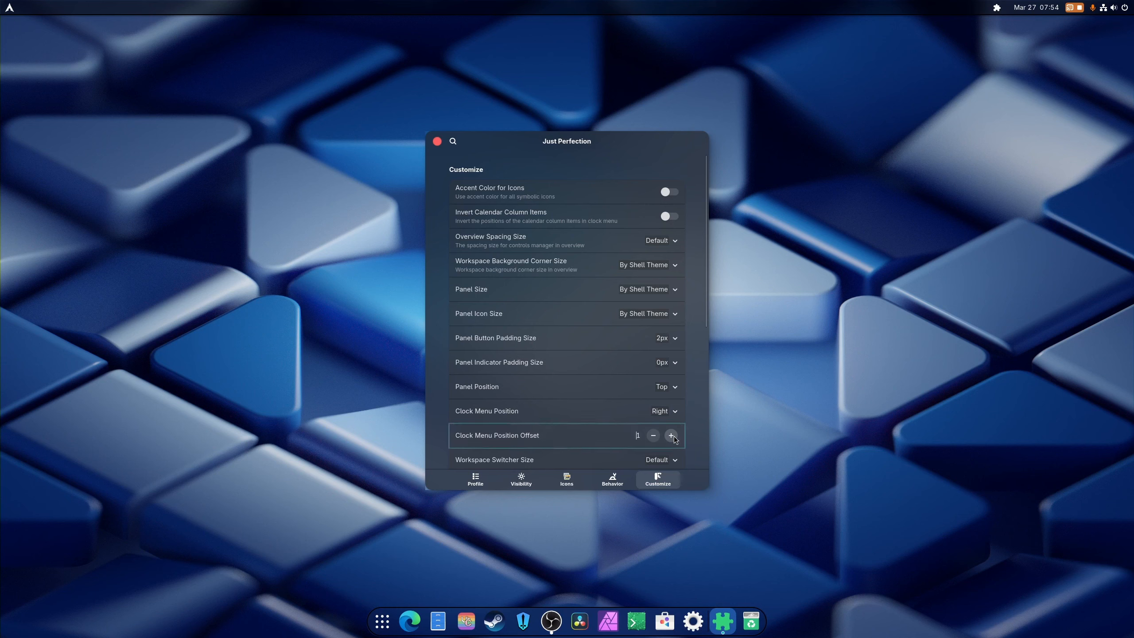
{"action": "left_click", "coordinate": [674, 436]}
{"action": "left_click", "coordinate": [674, 435]}
{"action": "left_click", "coordinate": [673, 436]}
{"action": "left_click", "coordinate": [672, 436]}
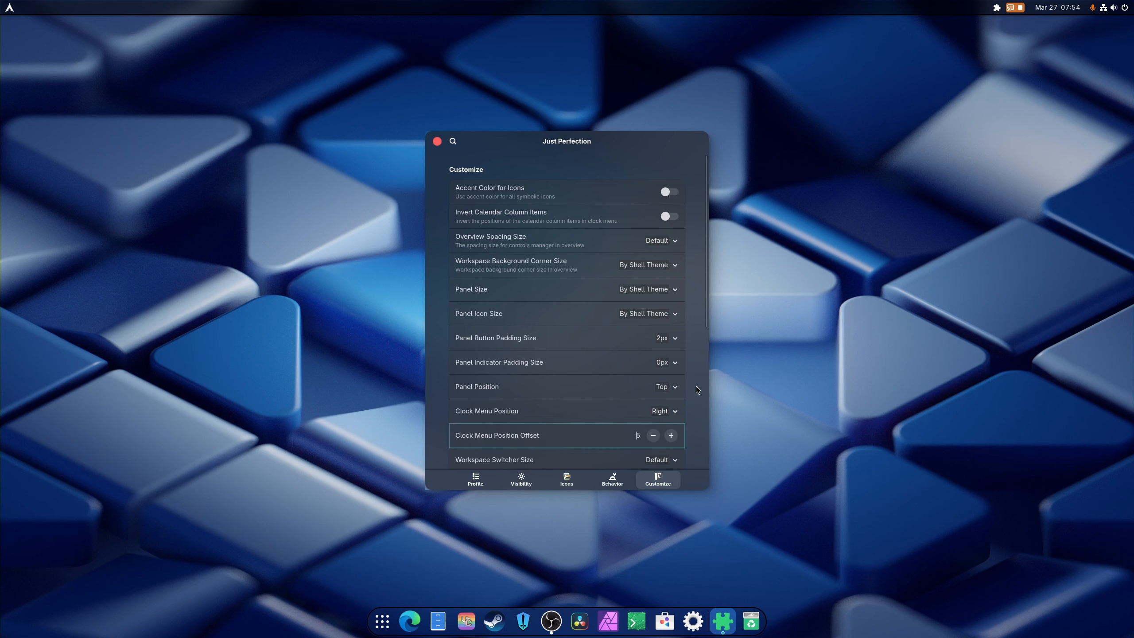
{"action": "scroll", "coordinate": [696, 386], "scroll_direction": "down", "scroll_amount": 5}
{"action": "left_click", "coordinate": [670, 335]}
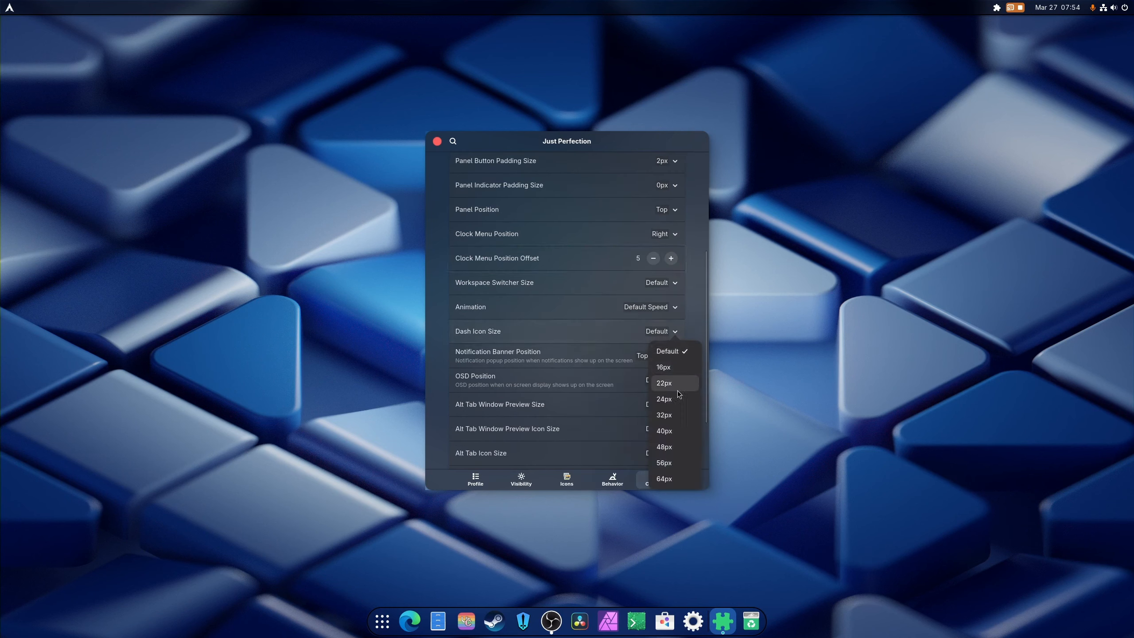
{"action": "left_click", "coordinate": [671, 431]}
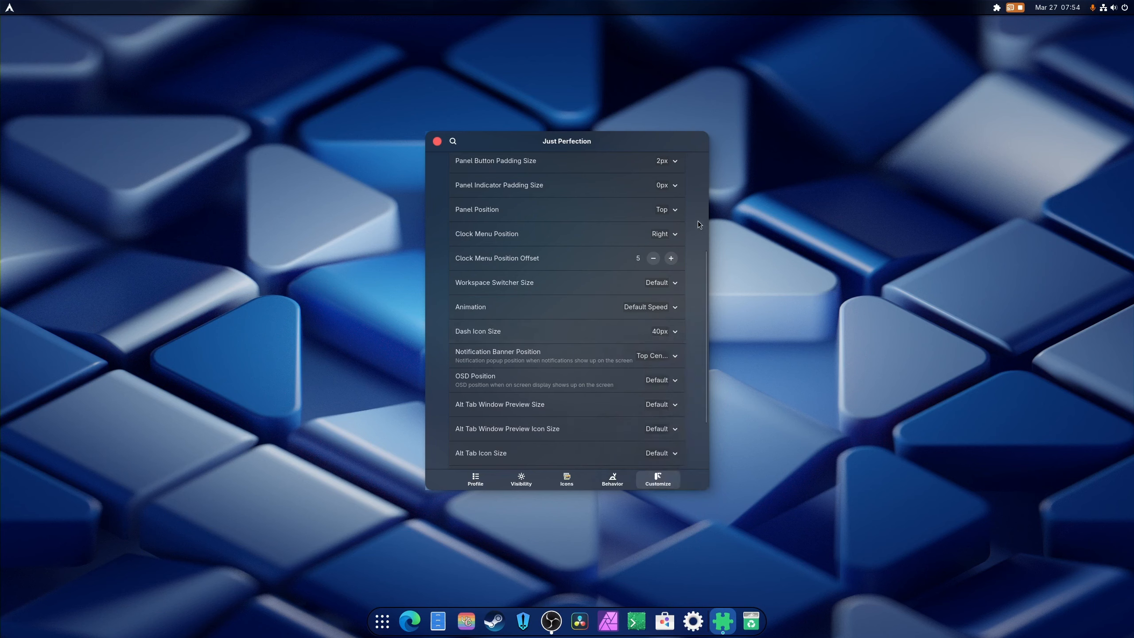
{"action": "left_click", "coordinate": [438, 141]}
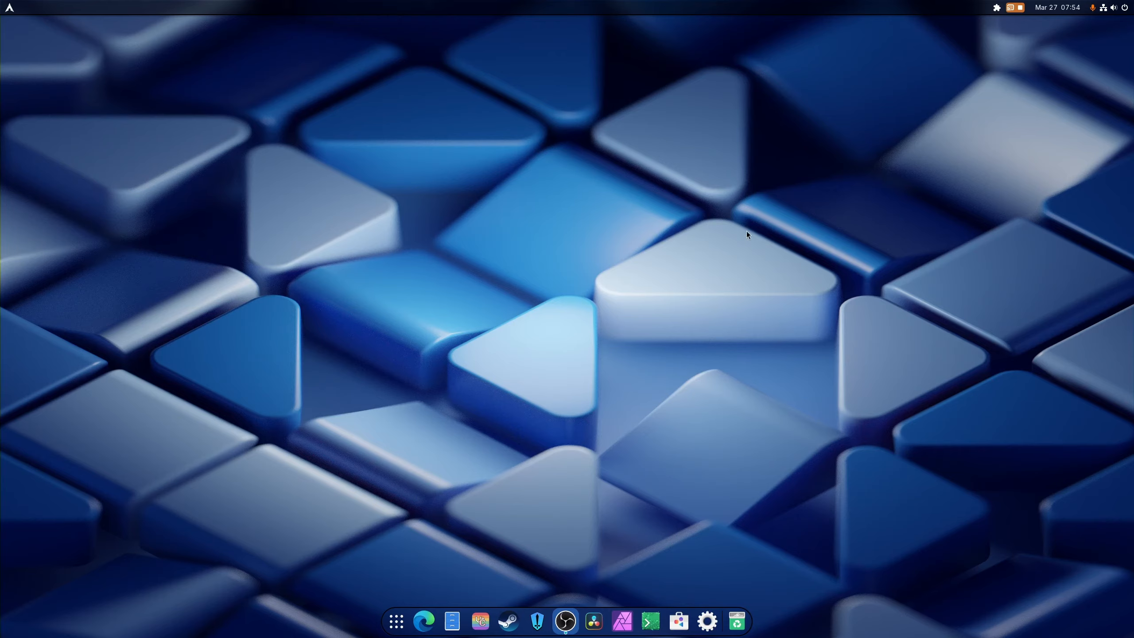
Set Open Bar's Dash / Dock icon size to around 40, then close the preferences
{"action": "left_click", "coordinate": [997, 8]}
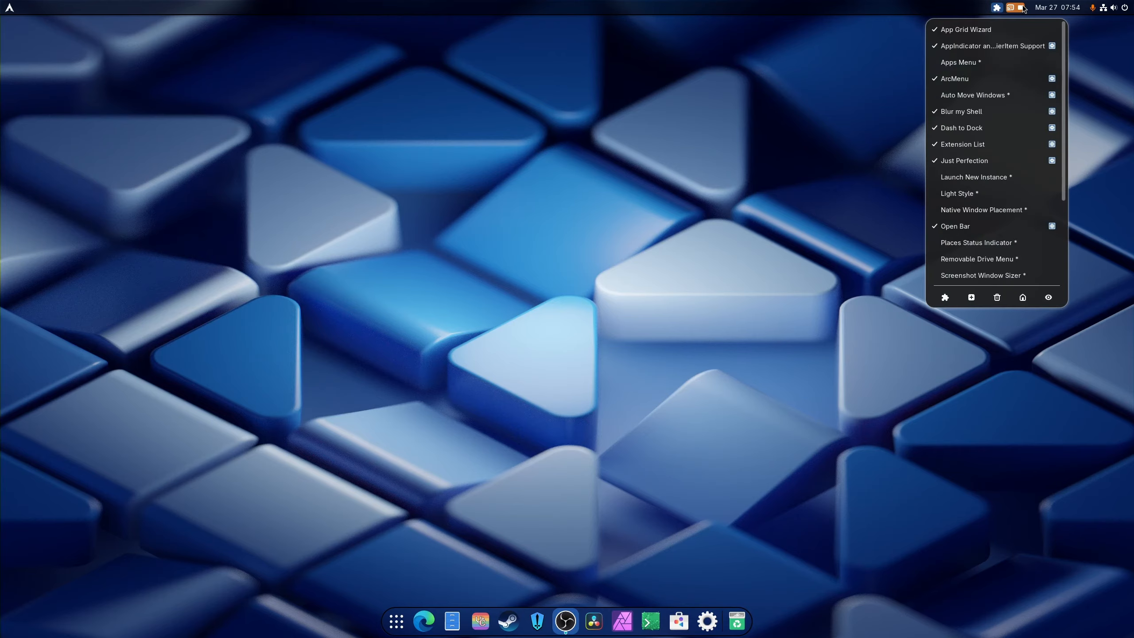
{"action": "left_click", "coordinate": [1052, 226]}
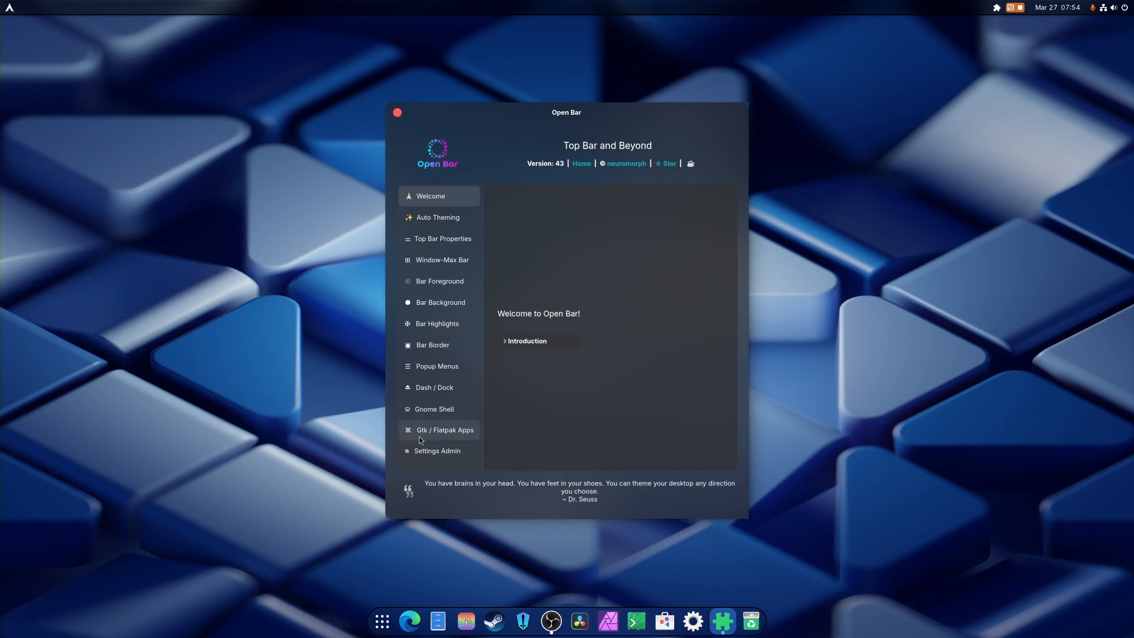
{"action": "left_click", "coordinate": [434, 407]}
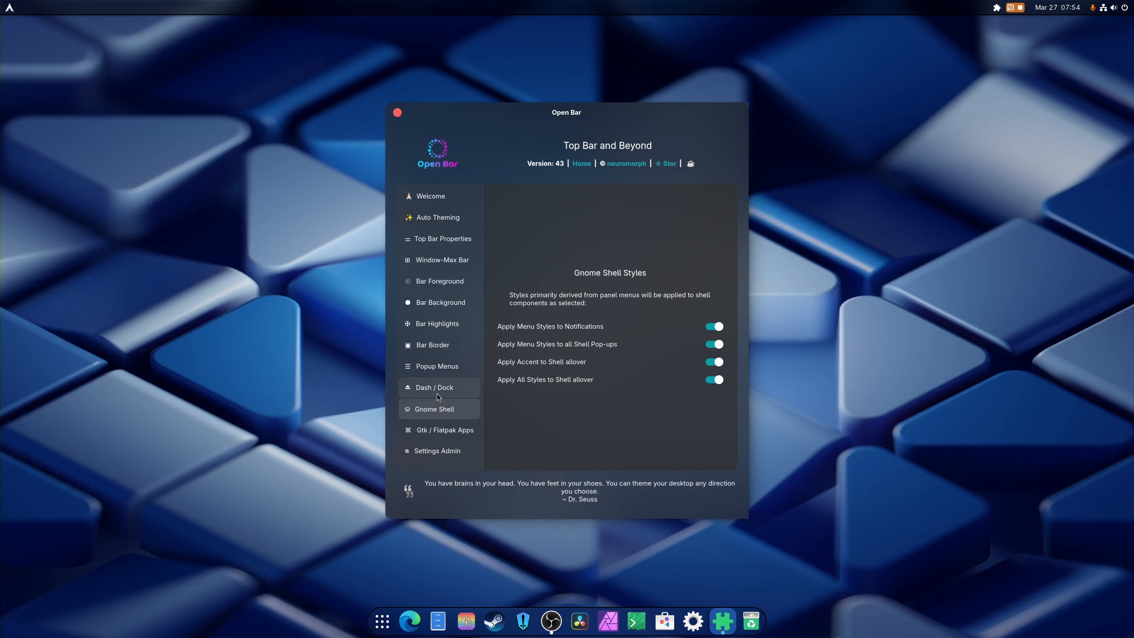
{"action": "left_click", "coordinate": [433, 388]}
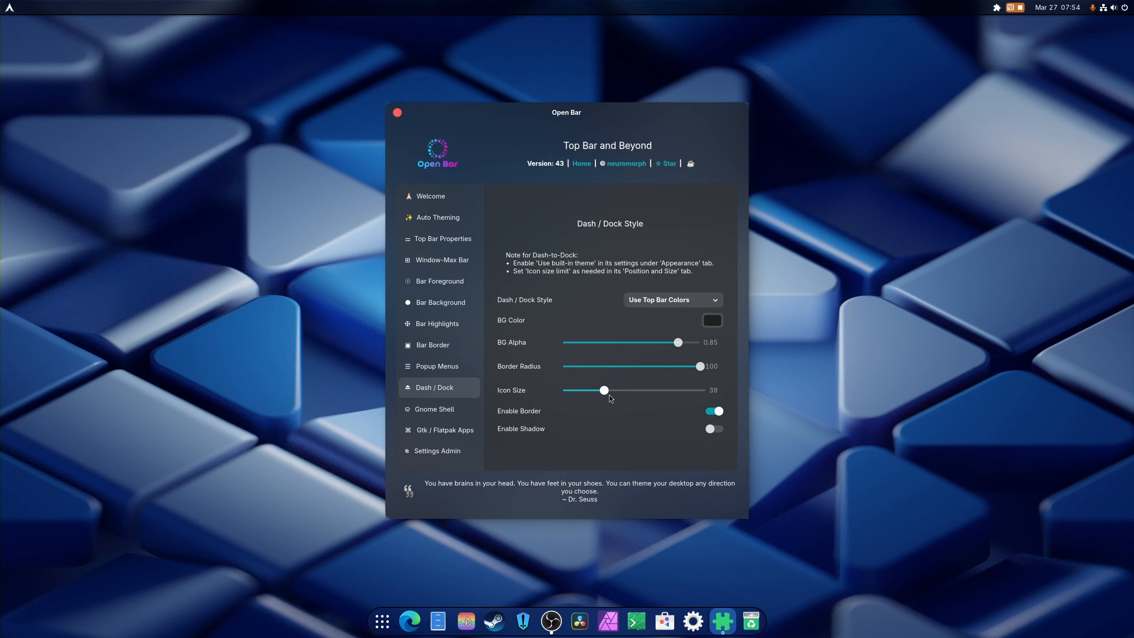
{"action": "left_click", "coordinate": [398, 113]}
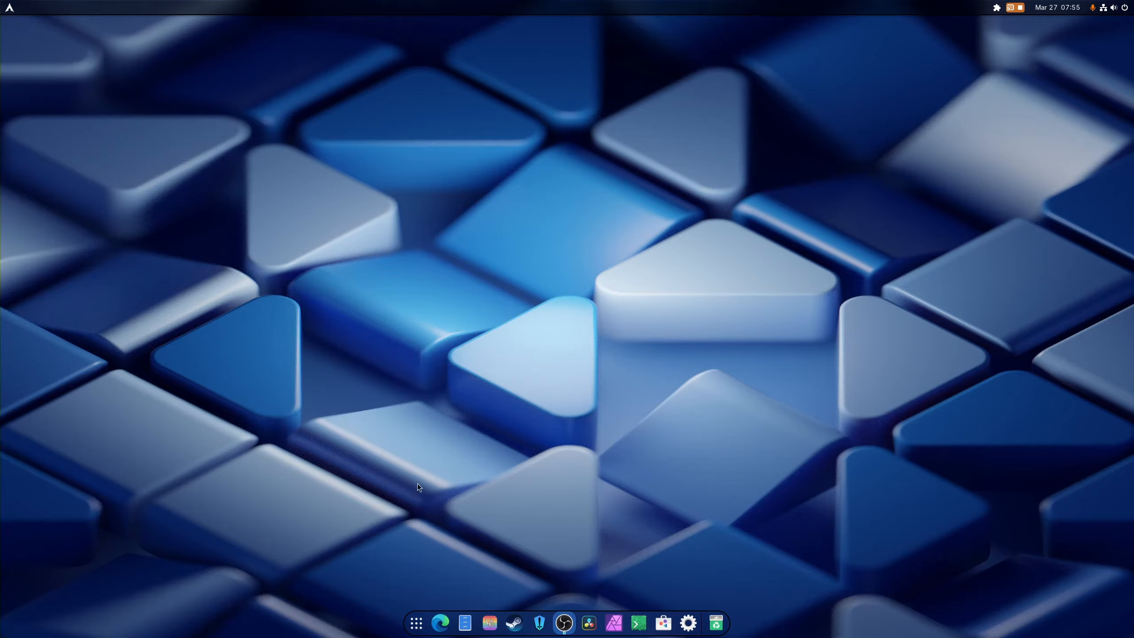
Install the Bing Wallpaper extension through Extension Manager
{"action": "key", "text": "super"}
{"action": "type", "text": "ex"}
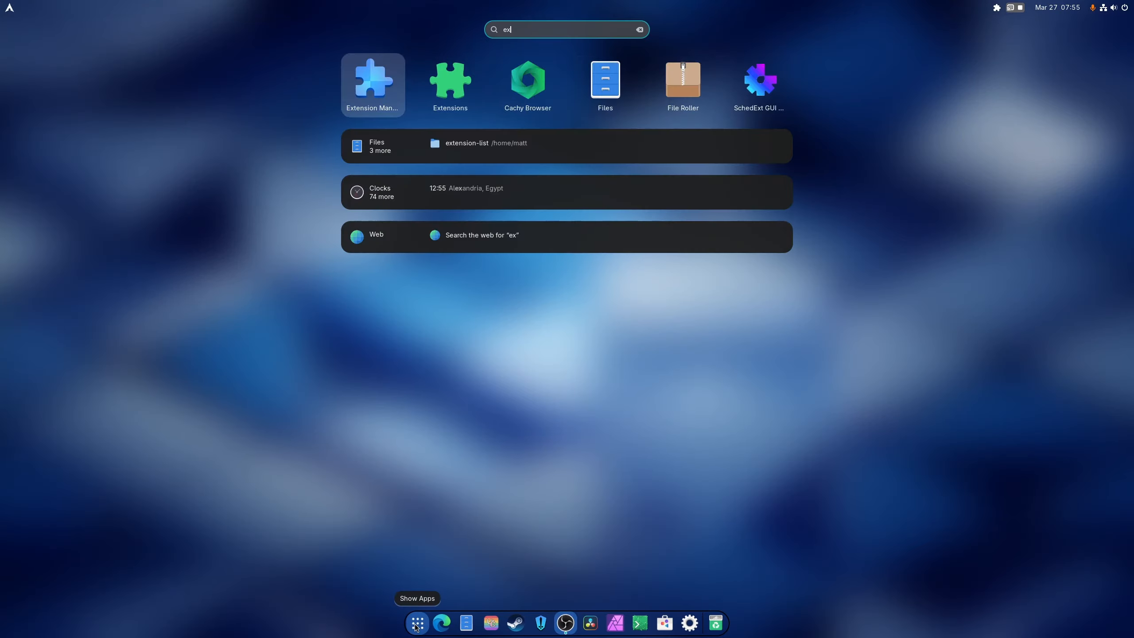
{"action": "key", "text": "Return"}
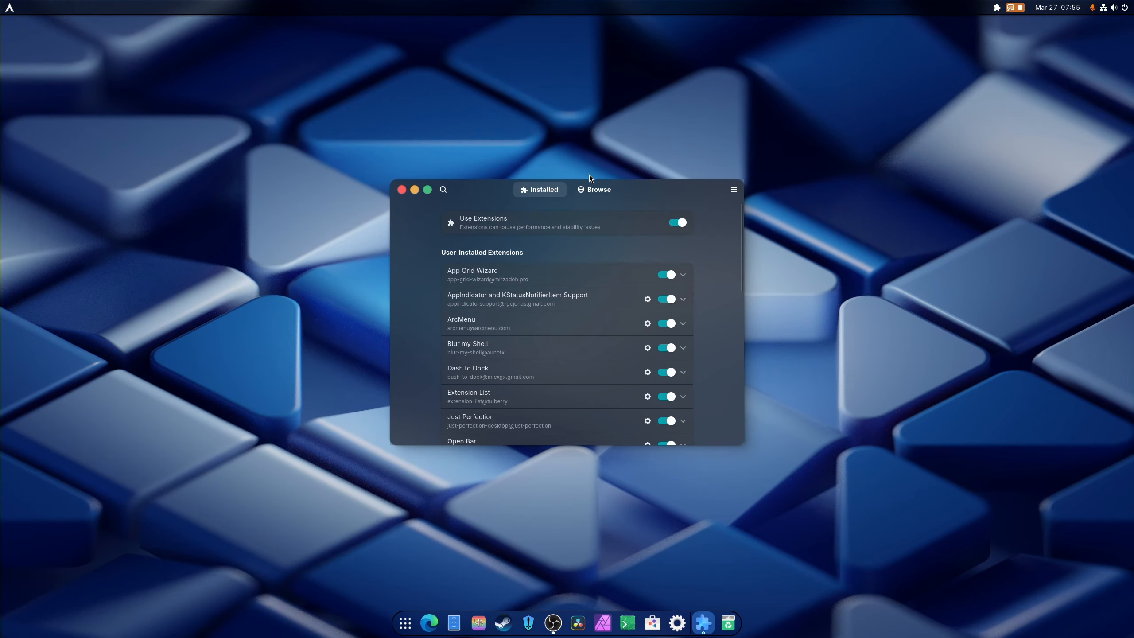
{"action": "left_click", "coordinate": [587, 194]}
{"action": "type", "text": "bing"}
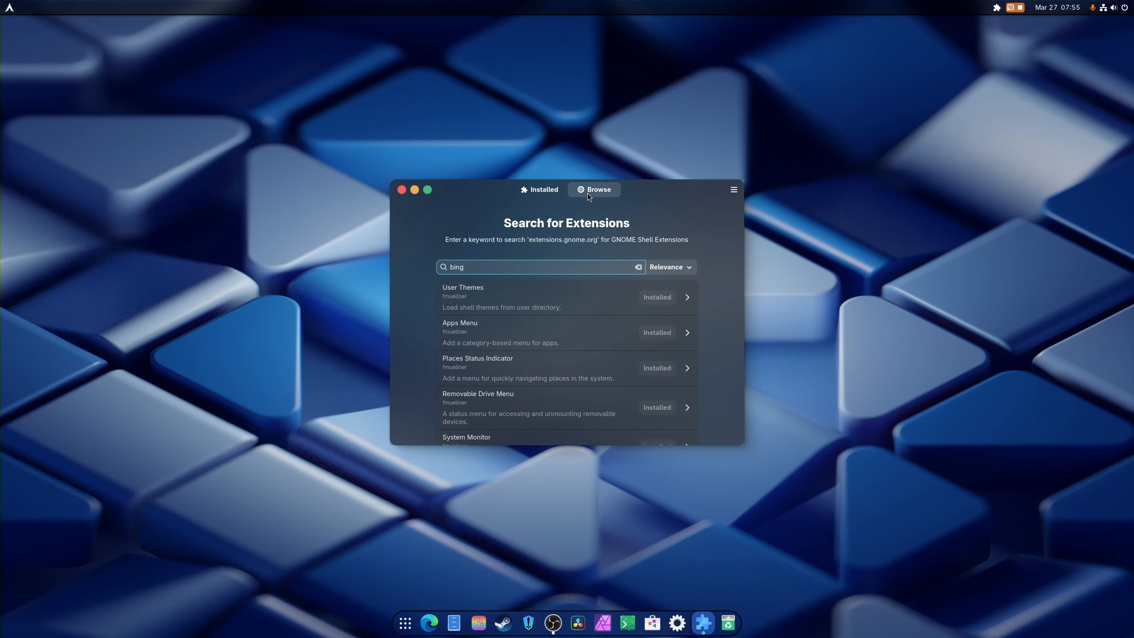
{"action": "left_click", "coordinate": [645, 302]}
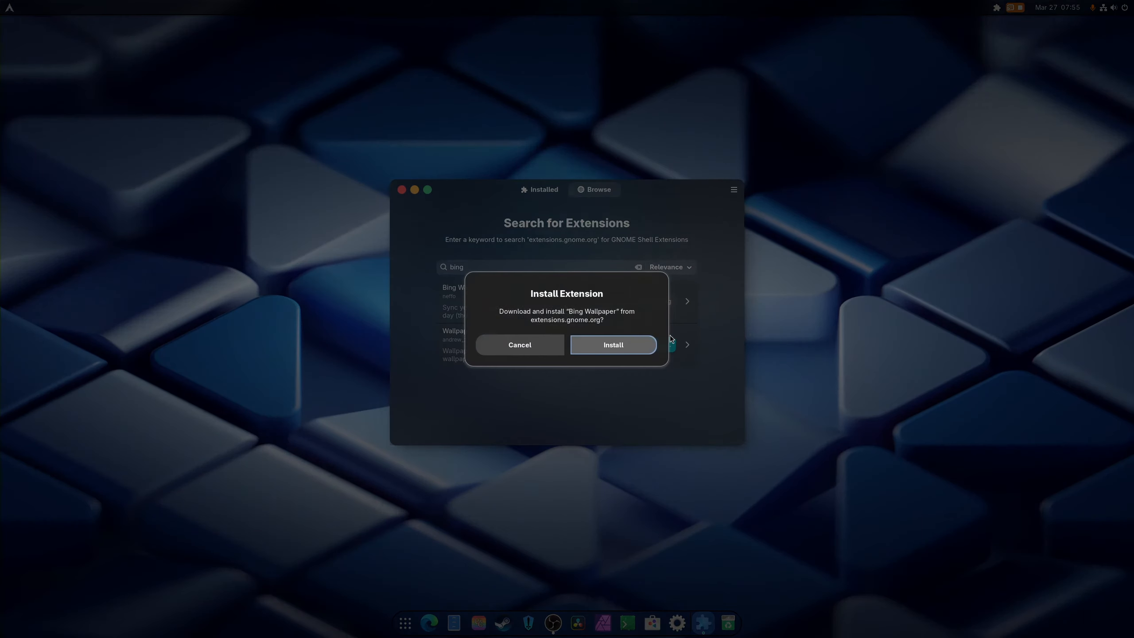
{"action": "left_click", "coordinate": [587, 345]}
{"action": "left_click", "coordinate": [401, 190]}
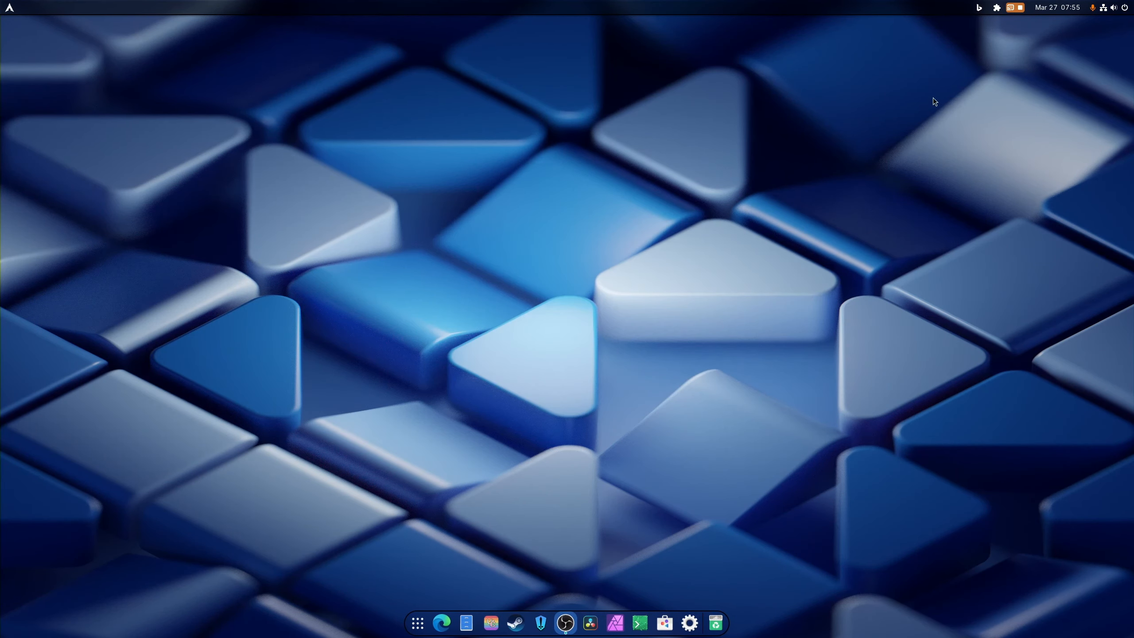
Fetch today's Bing wallpaper and expand the Bing Wallpaper menu's quick settings
{"action": "left_click", "coordinate": [978, 8]}
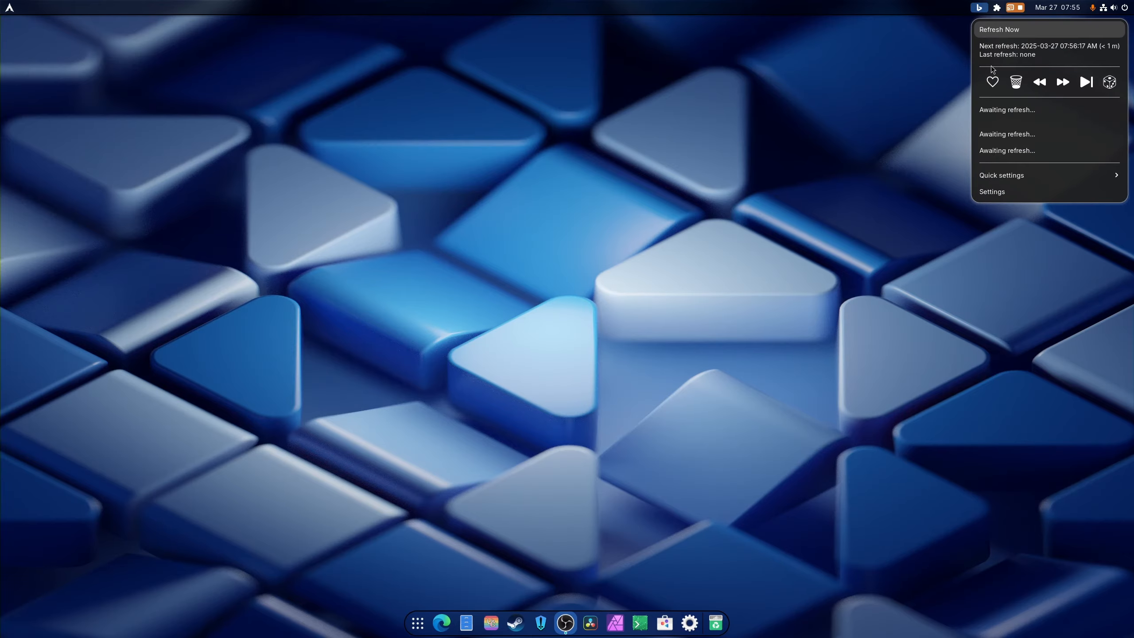
{"action": "left_click", "coordinate": [1005, 32]}
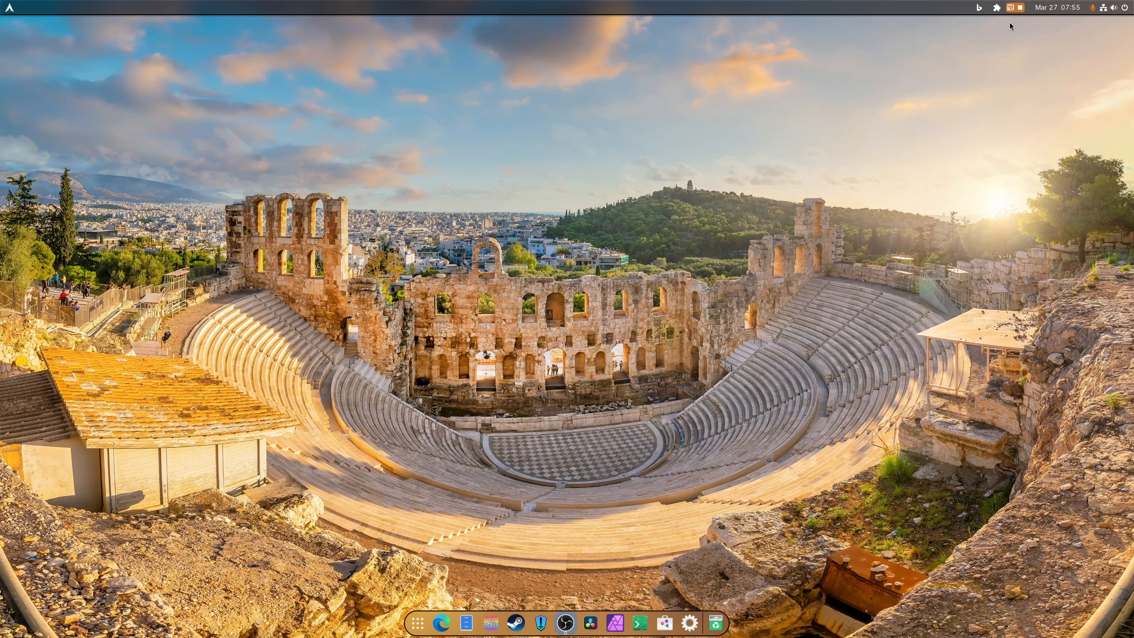
{"action": "left_click", "coordinate": [978, 8]}
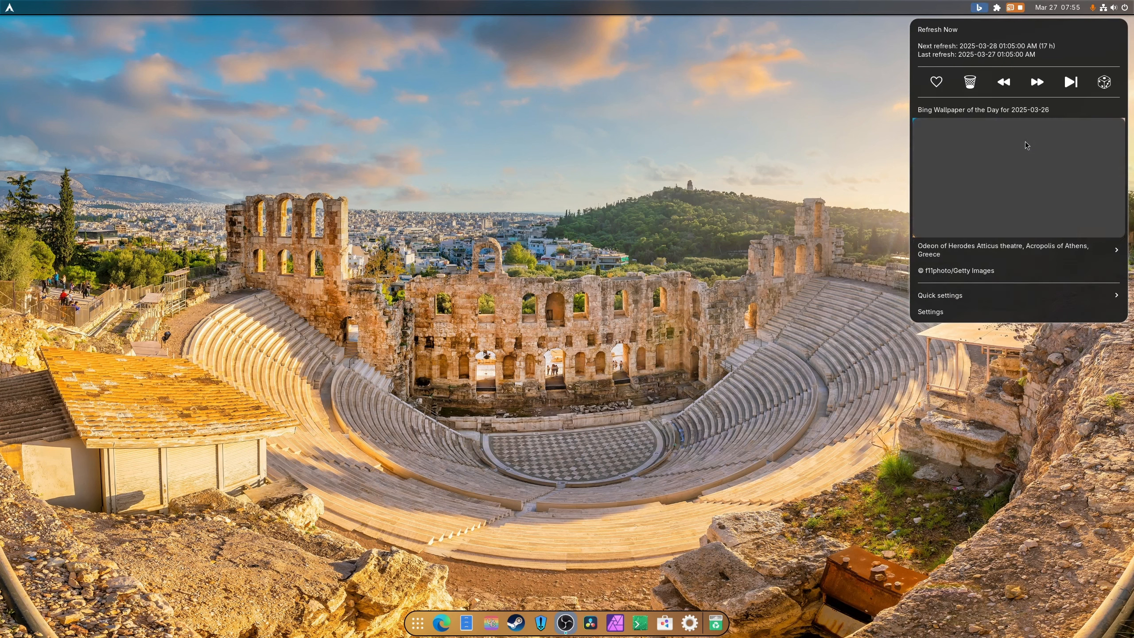
{"action": "left_click", "coordinate": [940, 295]}
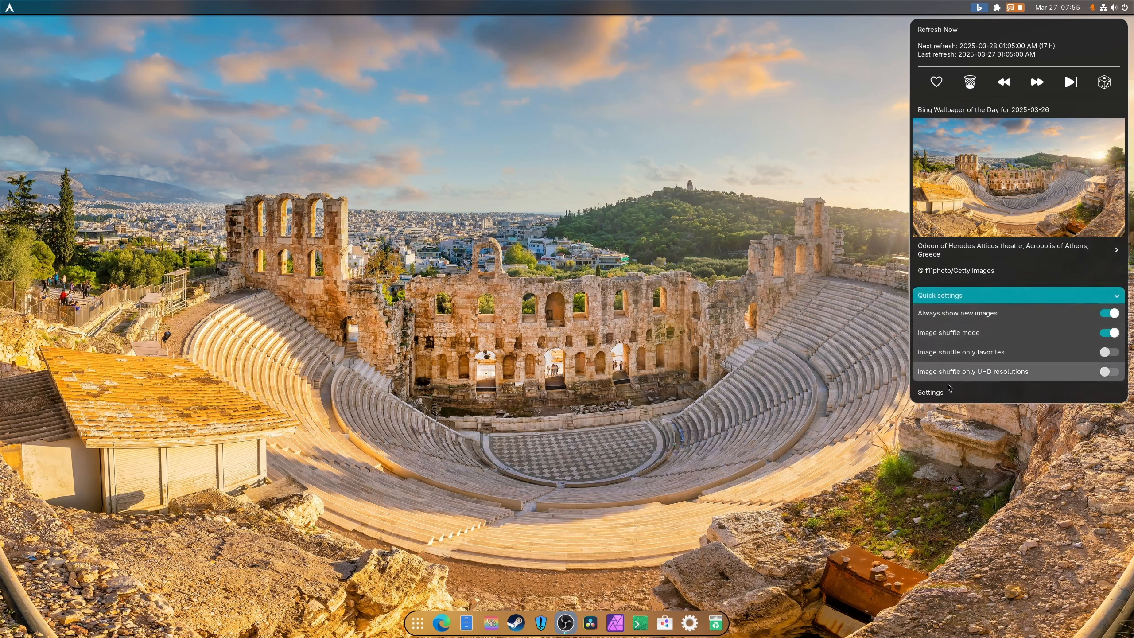
{"action": "left_click", "coordinate": [931, 388]}
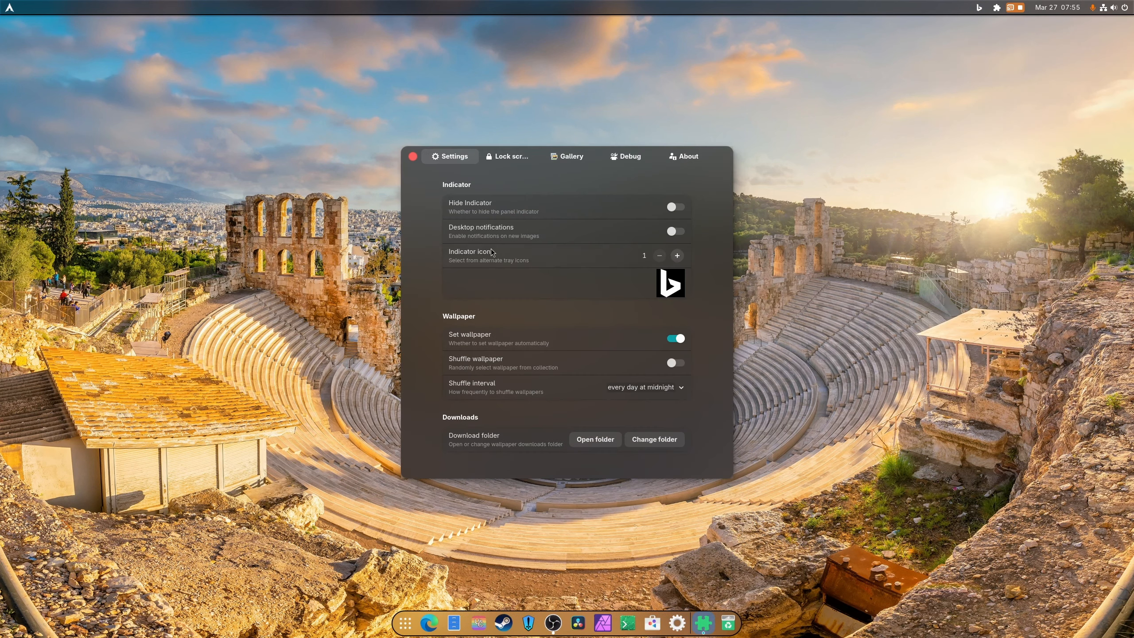
Set Bing Wallpaper's Debug screen resolution to UHD and close its settings
{"action": "left_click", "coordinate": [550, 161]}
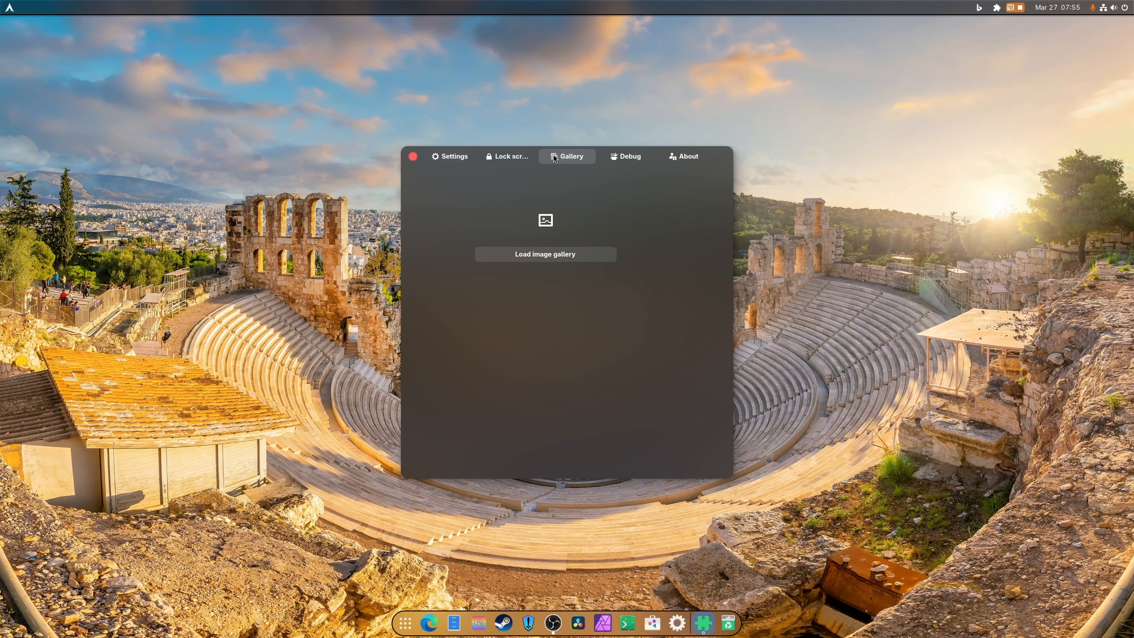
{"action": "left_click", "coordinate": [517, 155]}
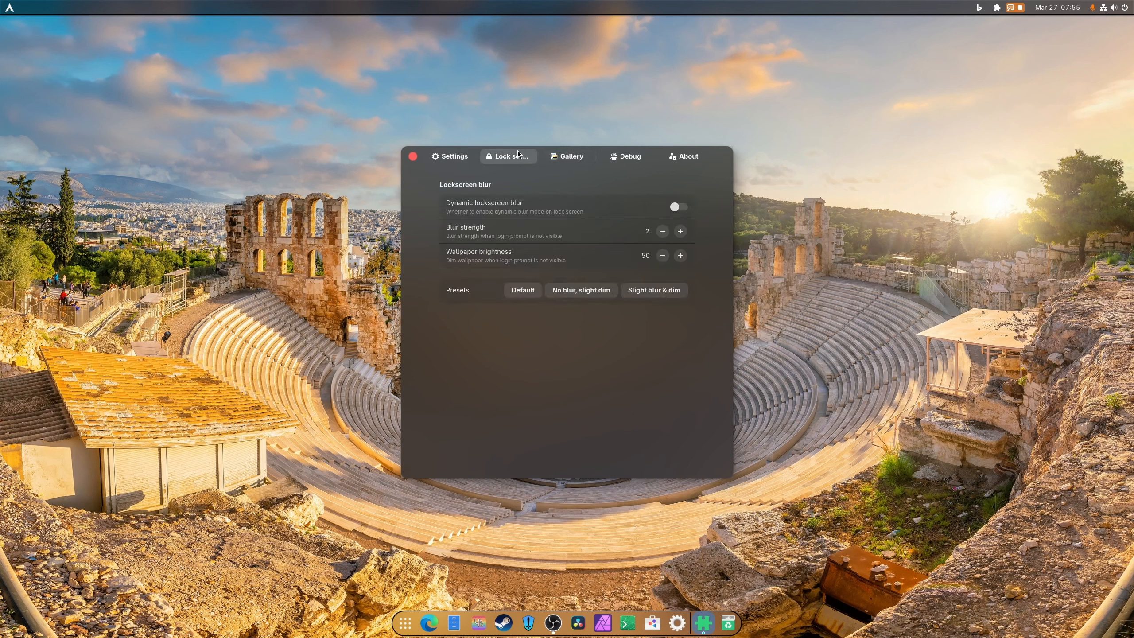
{"action": "left_click", "coordinate": [460, 157]}
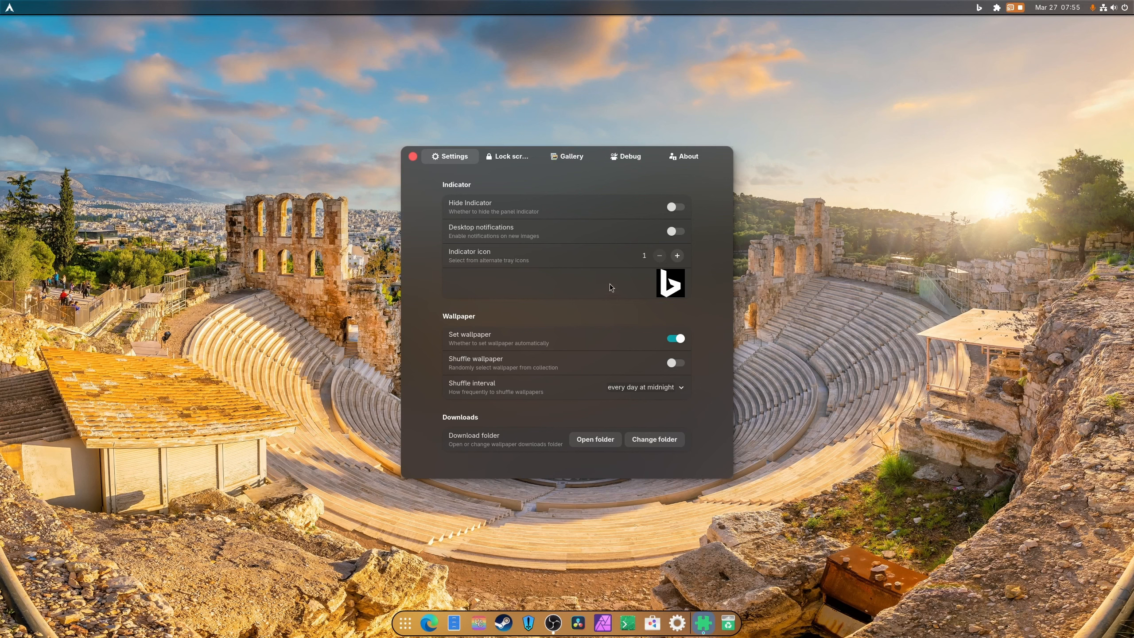
{"action": "left_click", "coordinate": [507, 157]}
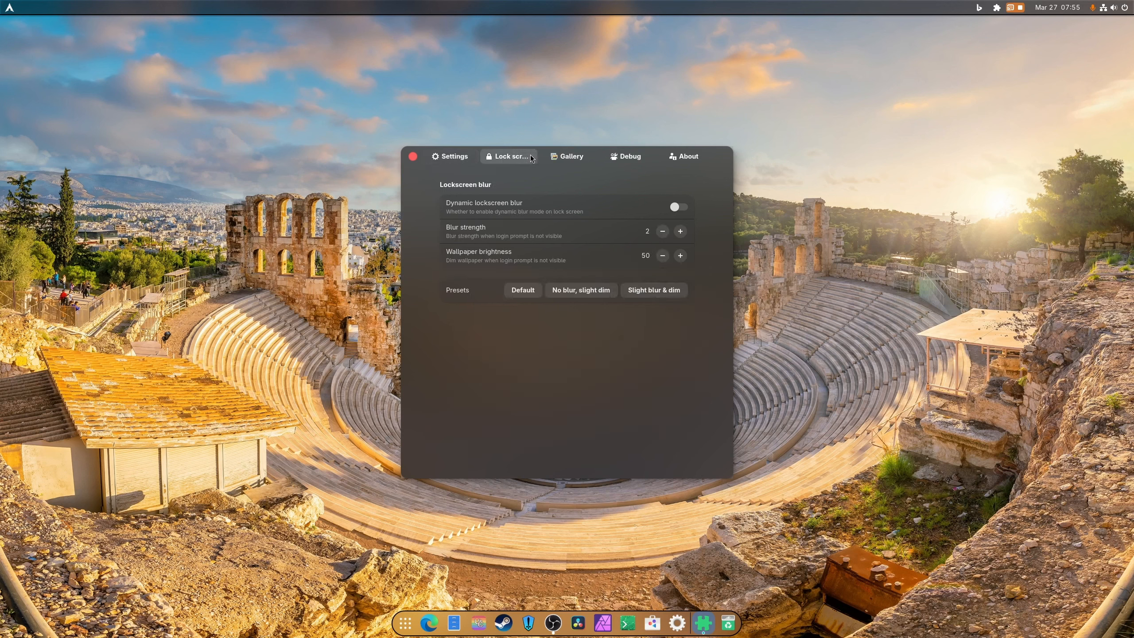
{"action": "left_click", "coordinate": [562, 157]}
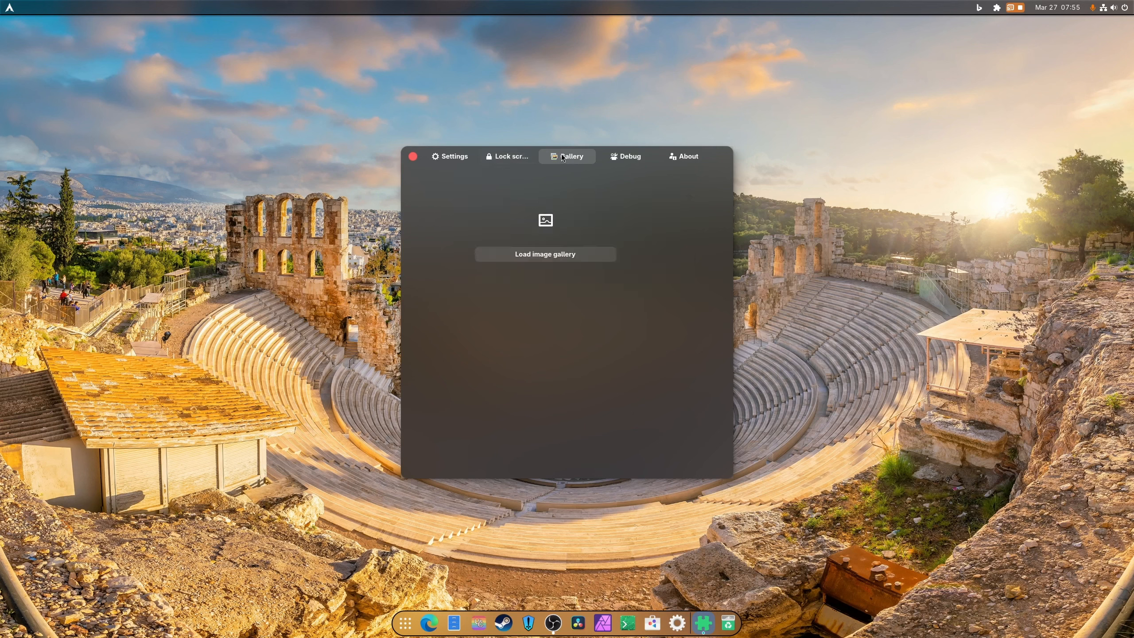
{"action": "left_click", "coordinate": [615, 158]}
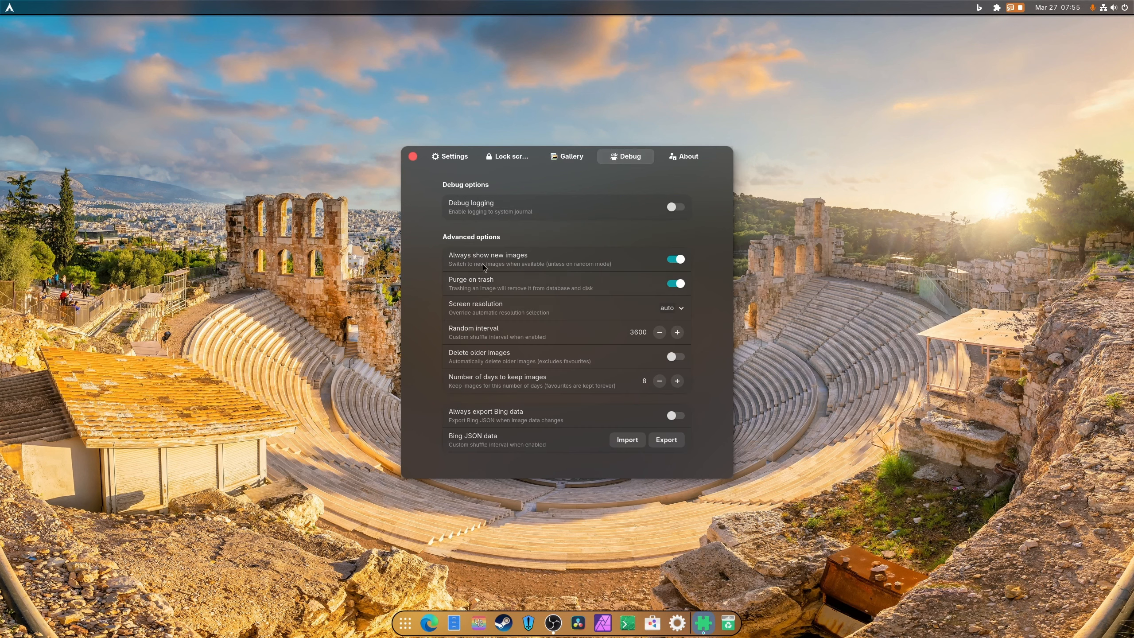
{"action": "left_click", "coordinate": [684, 308]}
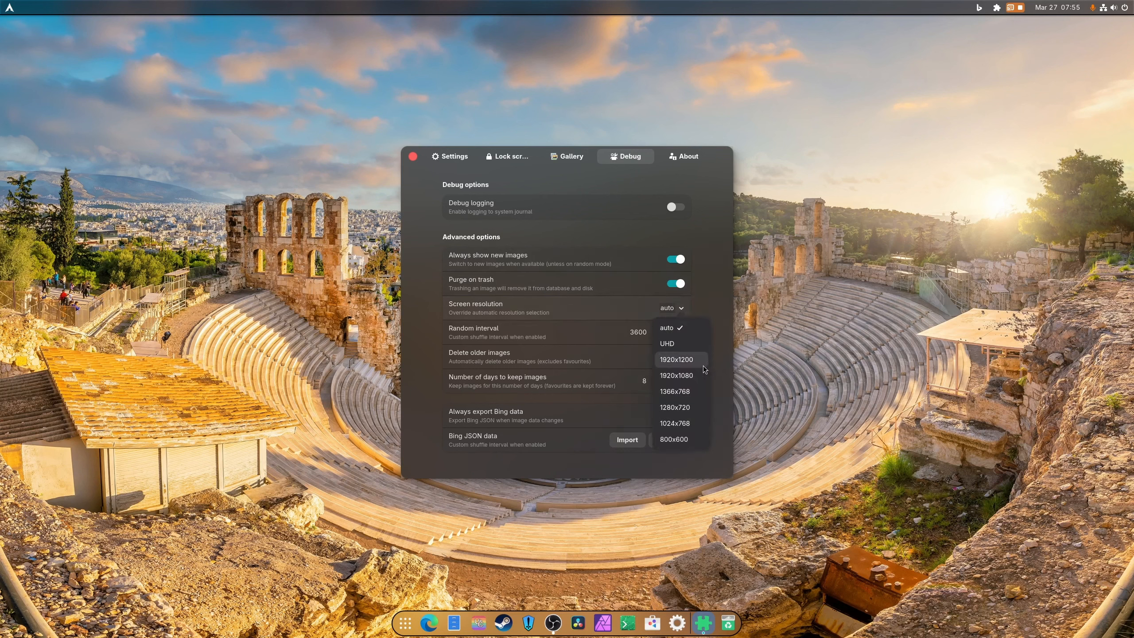
{"action": "left_click", "coordinate": [682, 346]}
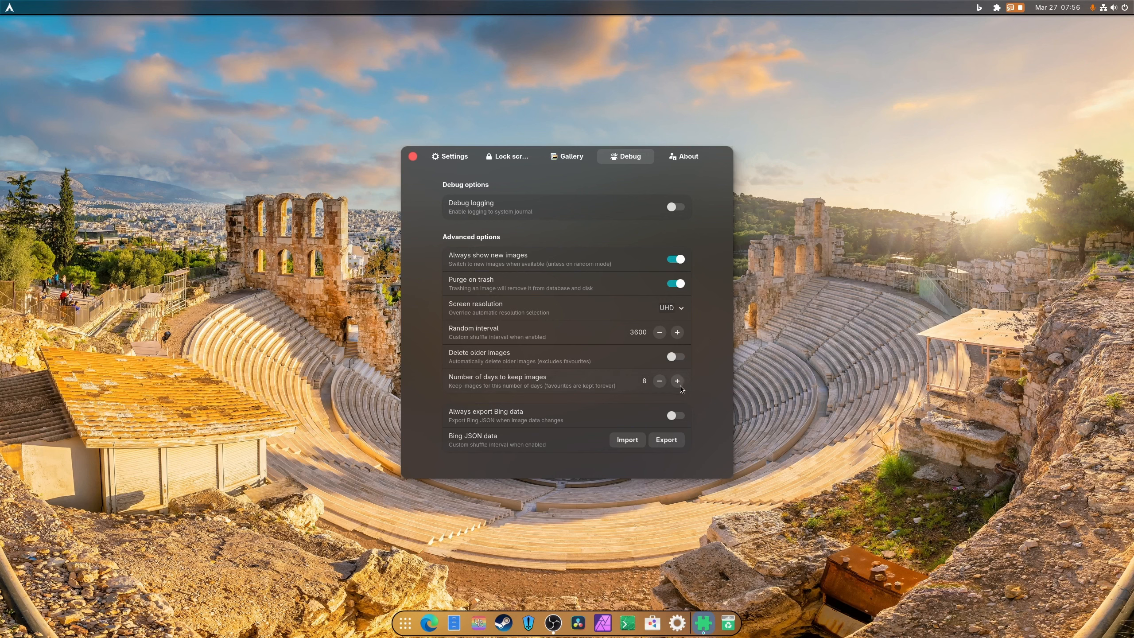
{"action": "left_click", "coordinate": [472, 158]}
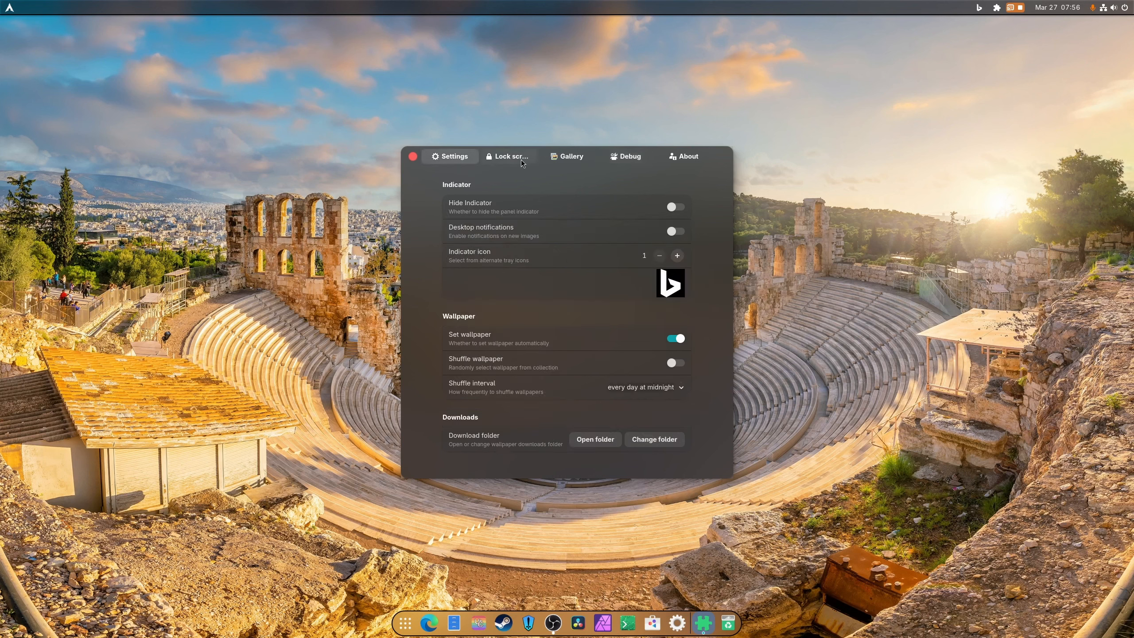
{"action": "left_click", "coordinate": [413, 156]}
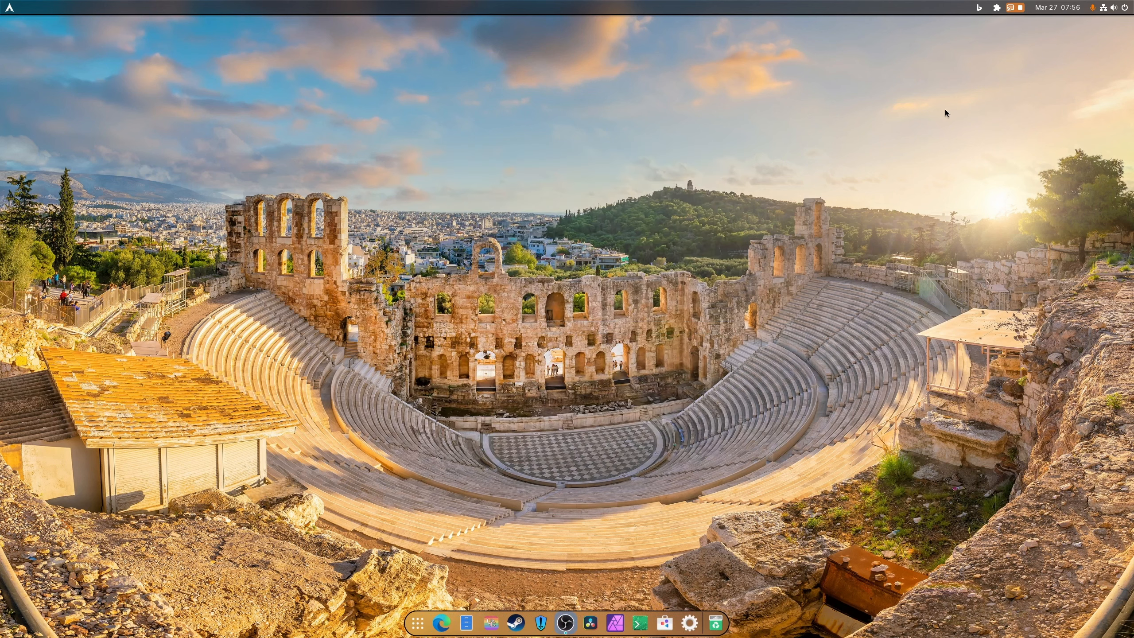
Change the panel's Override background style in Blur my Shell from Dark to Light
{"action": "left_click", "coordinate": [996, 7]}
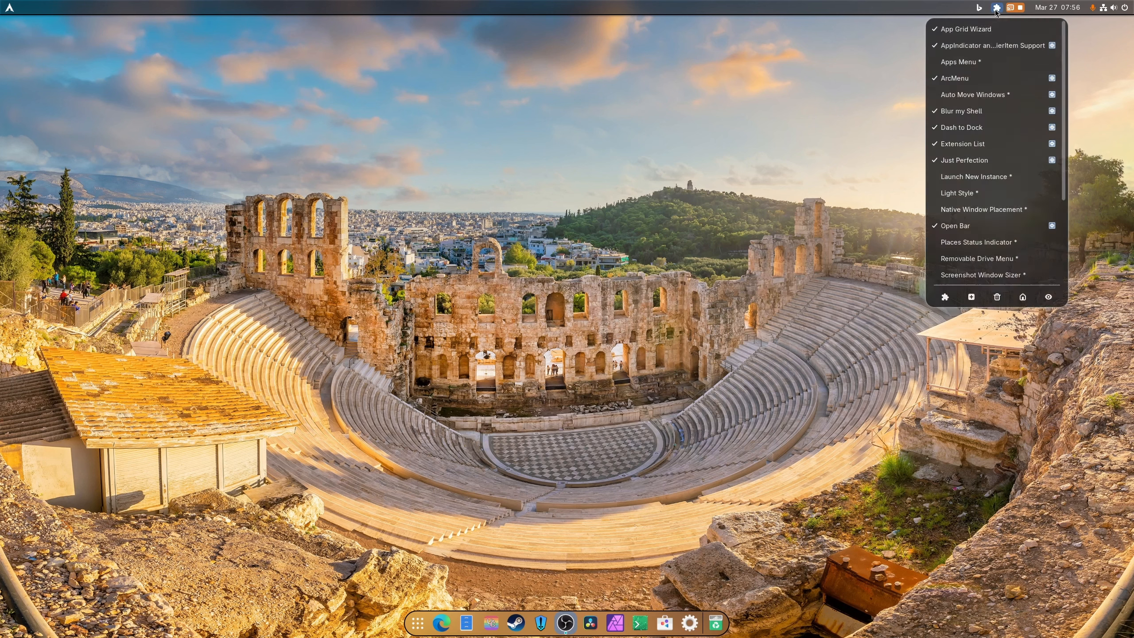
{"action": "left_click", "coordinate": [1052, 112]}
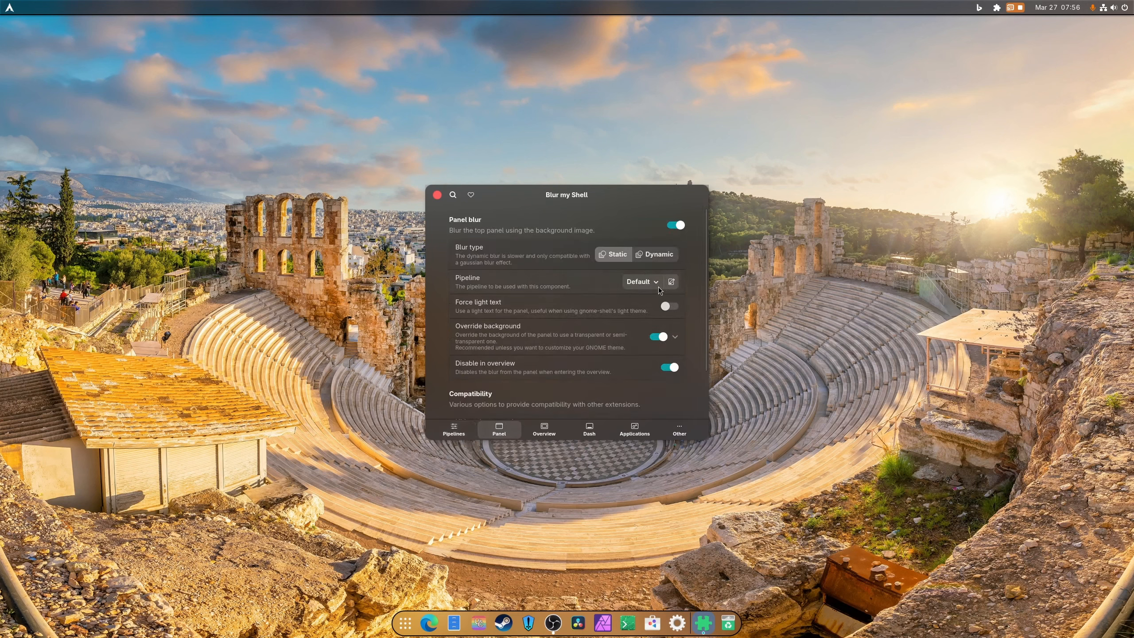
{"action": "left_click", "coordinate": [675, 336]}
{"action": "left_click", "coordinate": [655, 377]}
{"action": "left_click", "coordinate": [658, 418]}
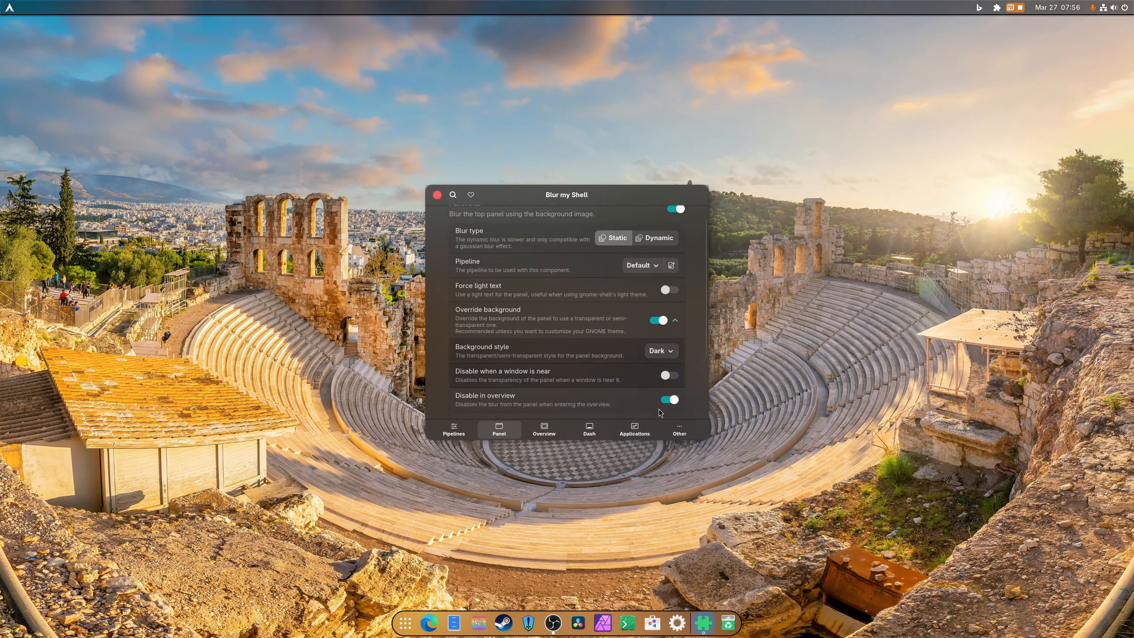
{"action": "left_click", "coordinate": [664, 358]}
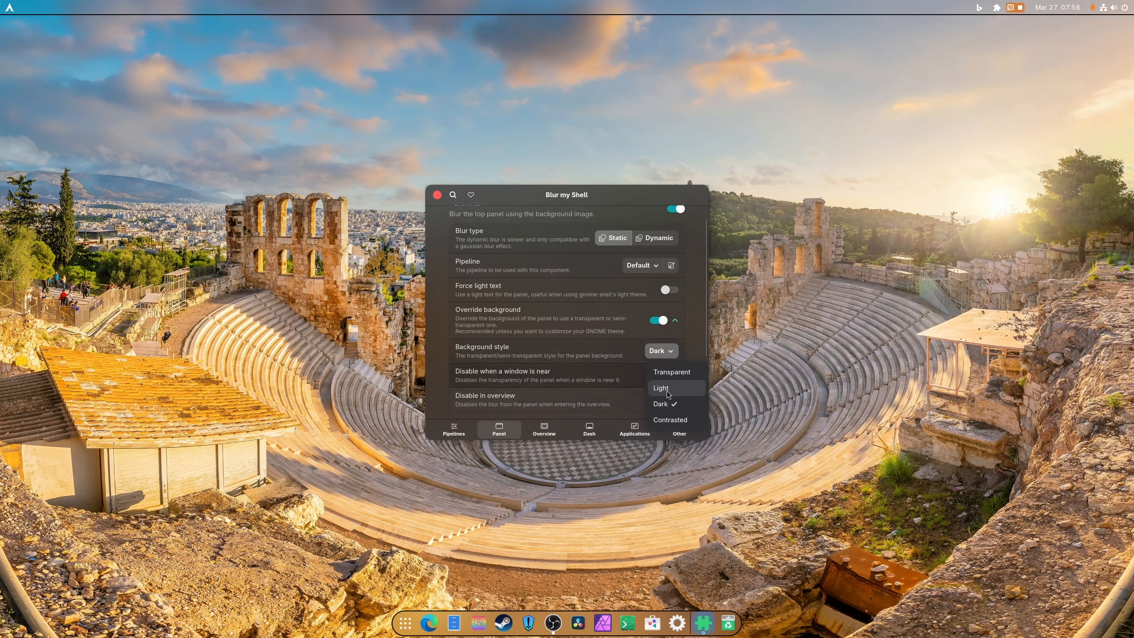
{"action": "left_click", "coordinate": [666, 391]}
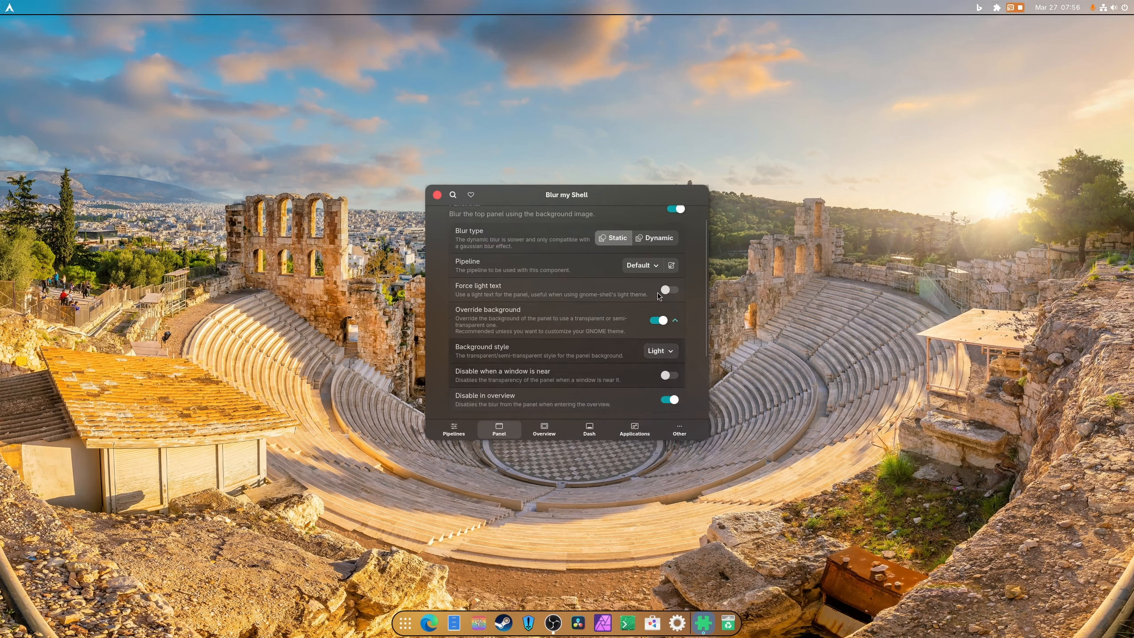
{"action": "left_click", "coordinate": [662, 351]}
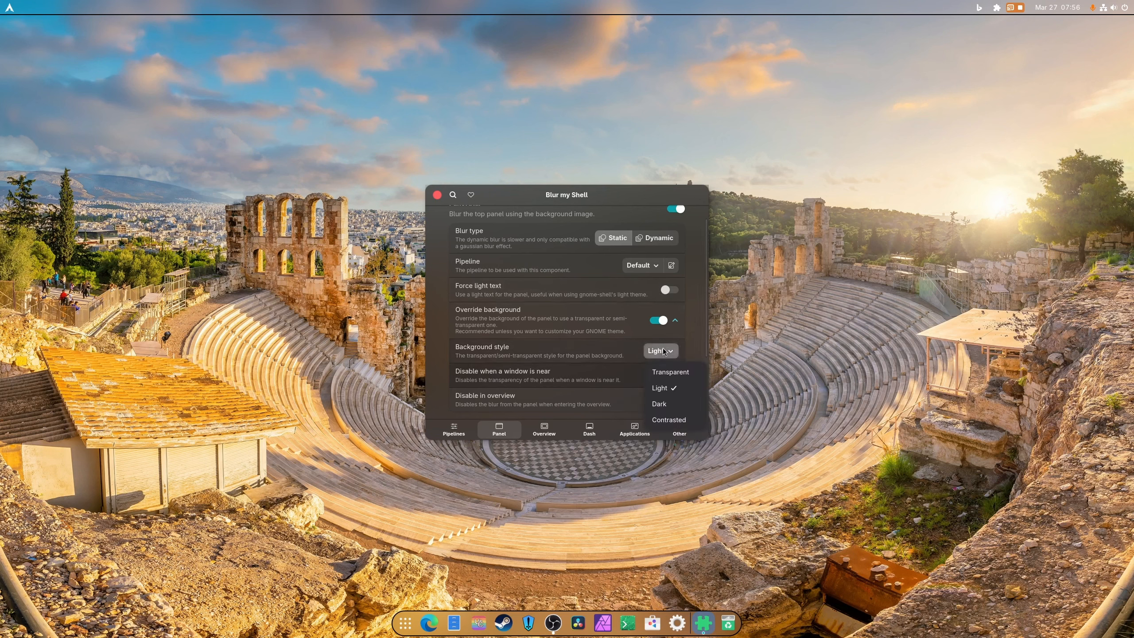
{"action": "left_click", "coordinate": [664, 351]}
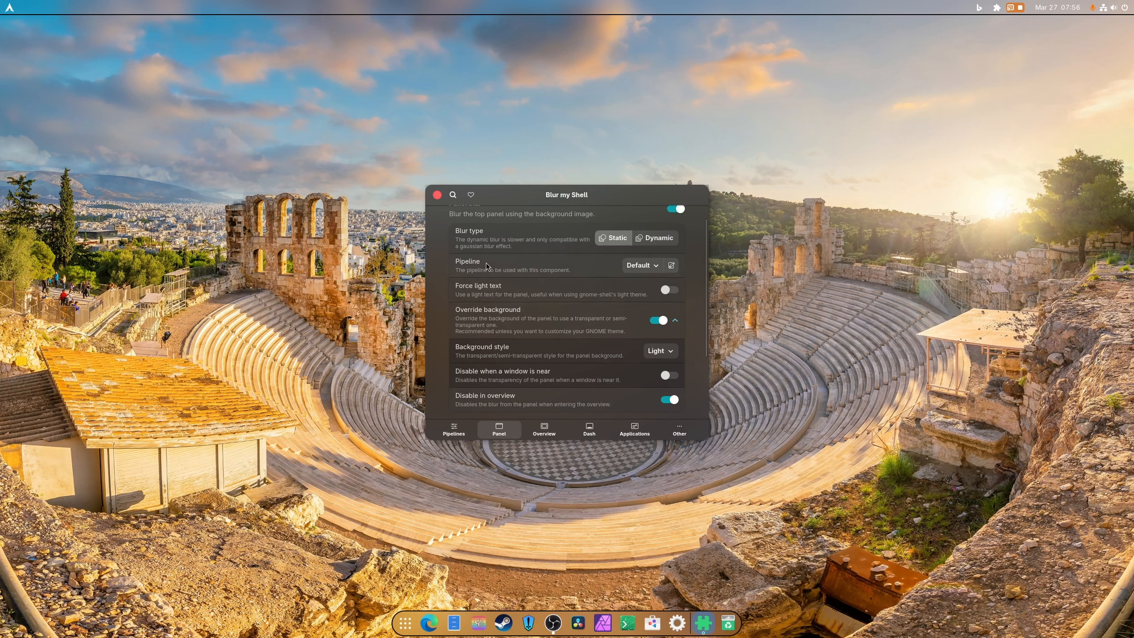
{"action": "left_click", "coordinate": [437, 197]}
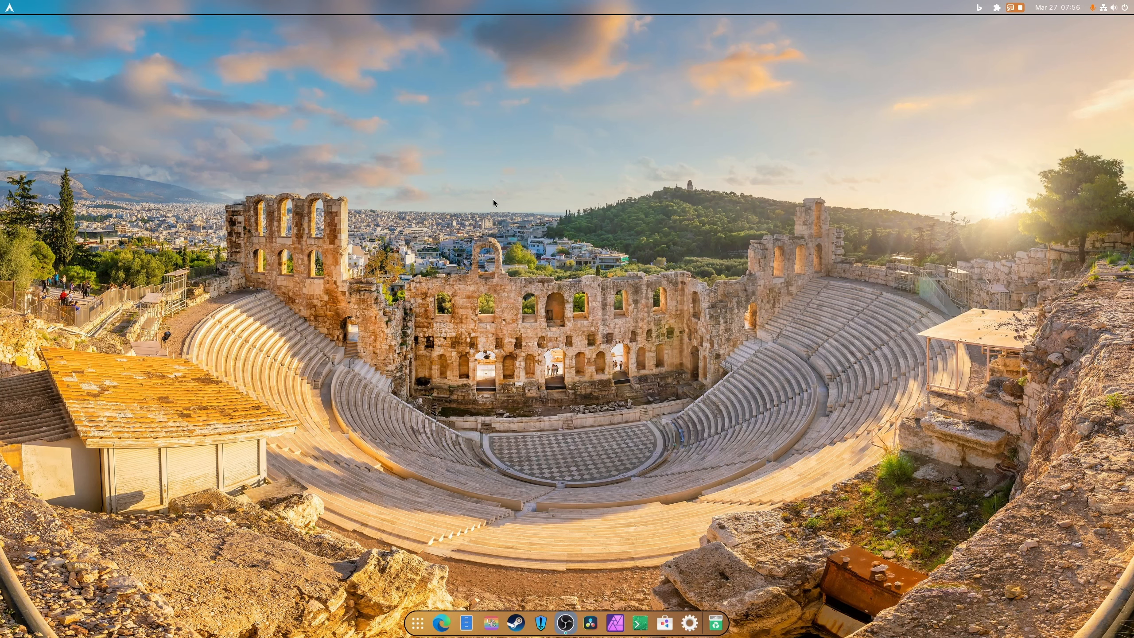
Launch the Disks app by searching 'disk' in the overview
{"action": "left_click", "coordinate": [423, 622]}
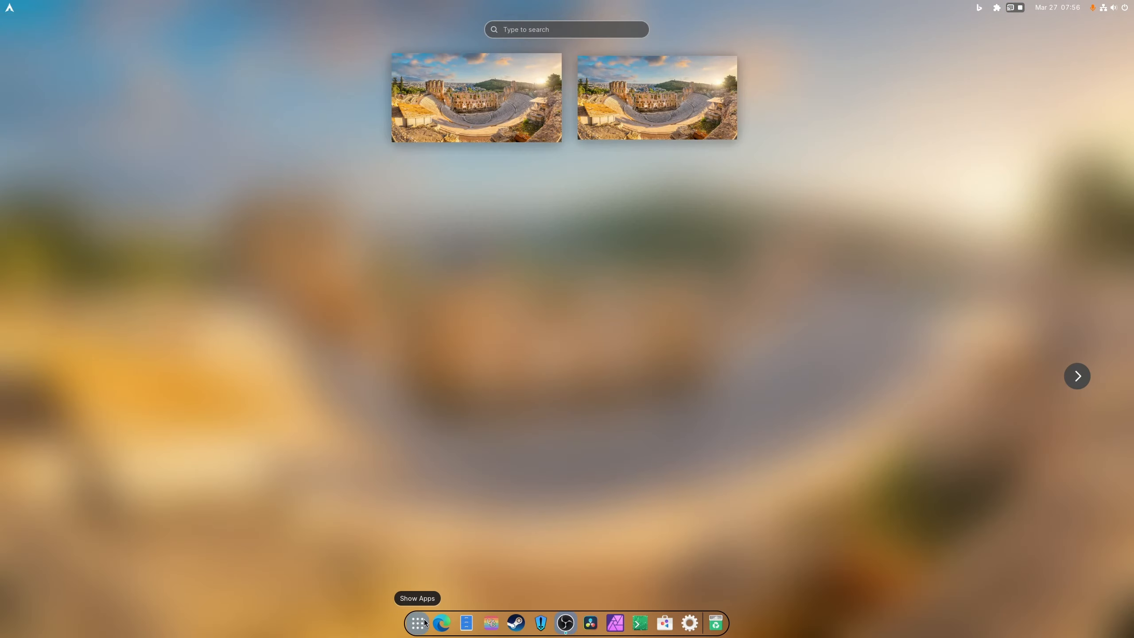
{"action": "type", "text": "disk"}
{"action": "key", "text": "Right"}
{"action": "key", "text": "Return"}
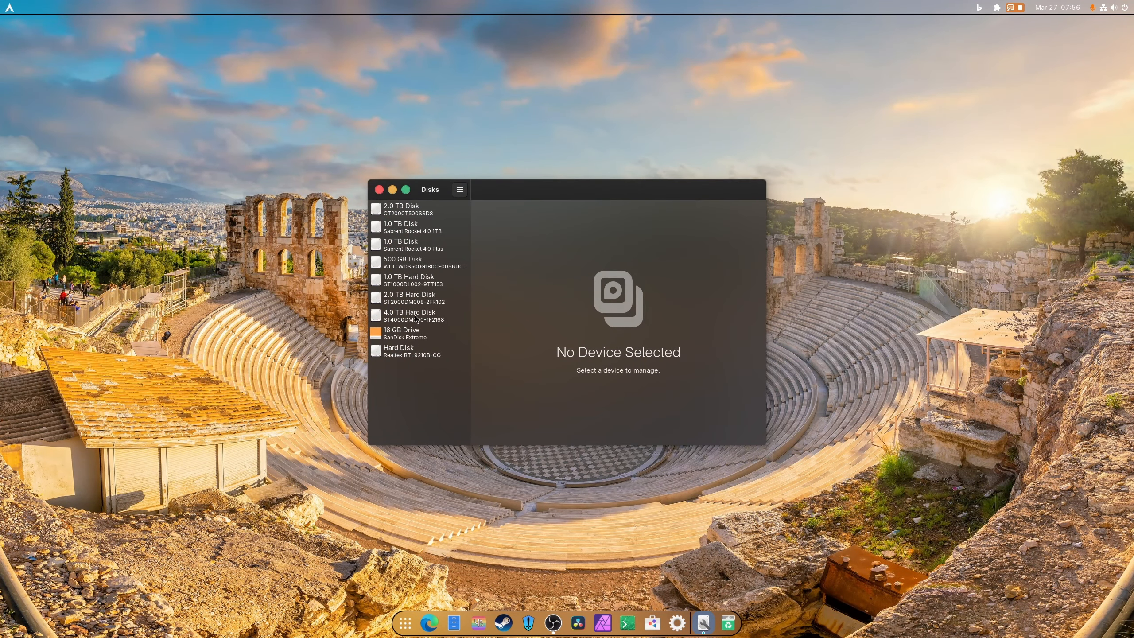
Set the 4.0 TB disk's Backup partition to mount by its Backup label, authenticating
{"action": "left_click", "coordinate": [416, 315]}
{"action": "left_click", "coordinate": [502, 327]}
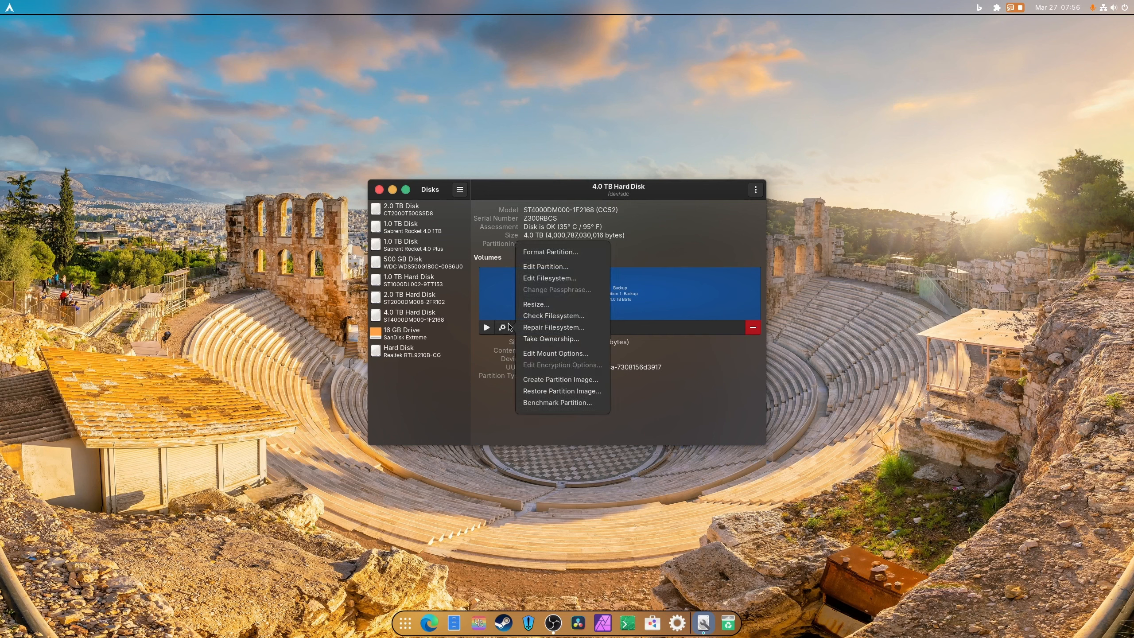
{"action": "left_click", "coordinate": [557, 354]}
{"action": "left_click", "coordinate": [453, 218]}
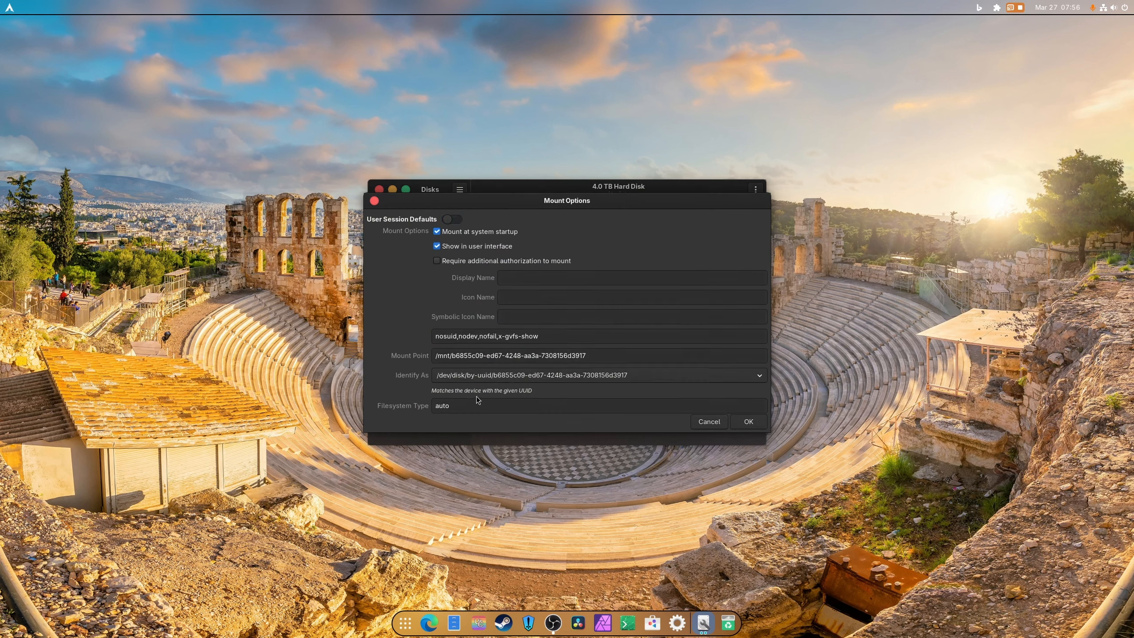
{"action": "left_click", "coordinate": [477, 375]}
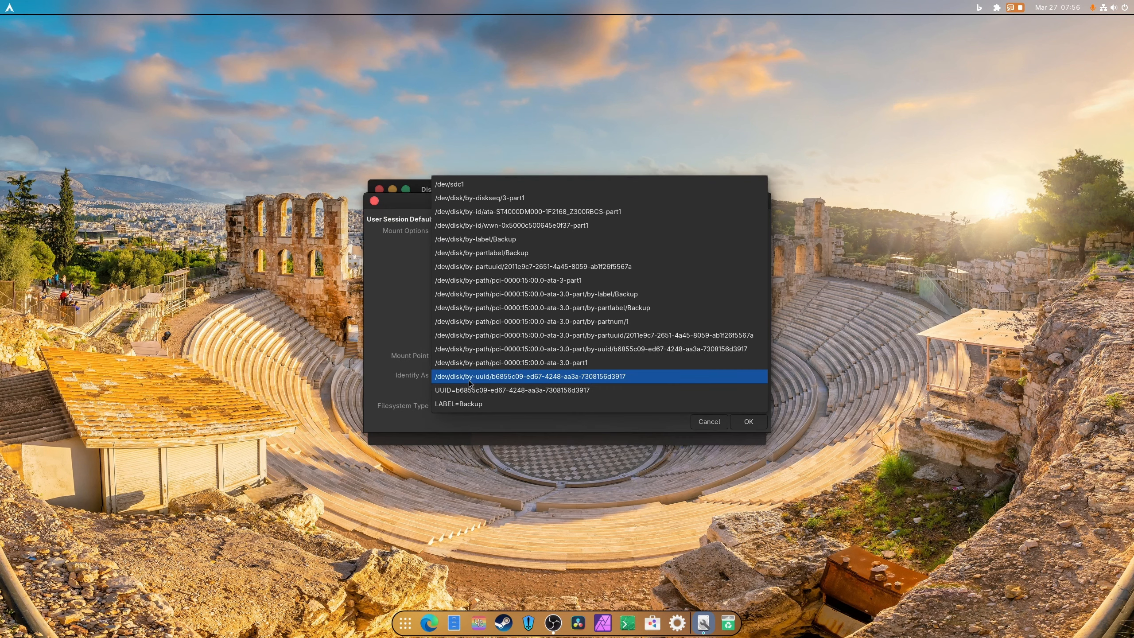
{"action": "left_click", "coordinate": [525, 243]}
{"action": "left_click", "coordinate": [747, 424]}
{"action": "type", "text": "m"}
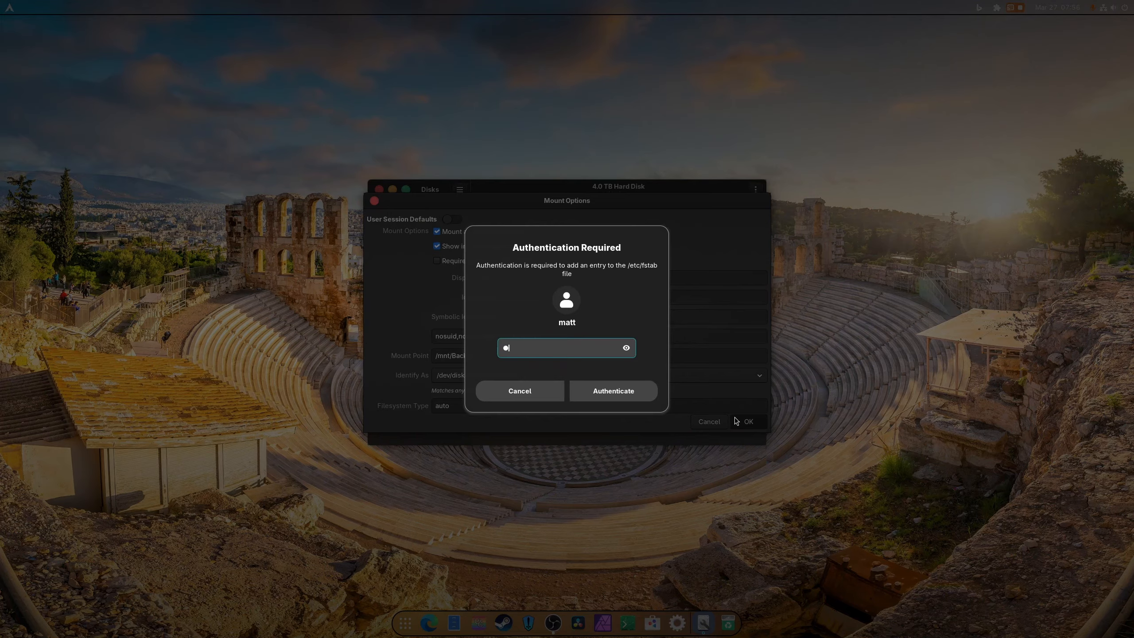
{"action": "key", "text": "Return"}
Set the 2.0 TB disk's SwitchRoms partition to mount by its SwitchRoms label
{"action": "left_click", "coordinate": [420, 299]}
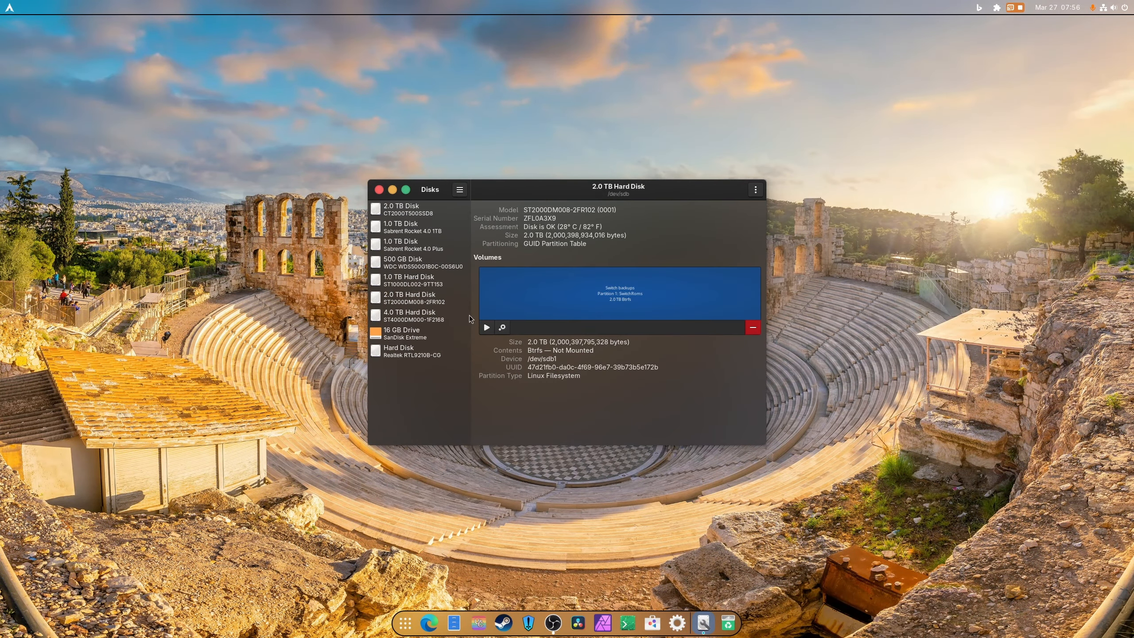
{"action": "left_click", "coordinate": [502, 327]}
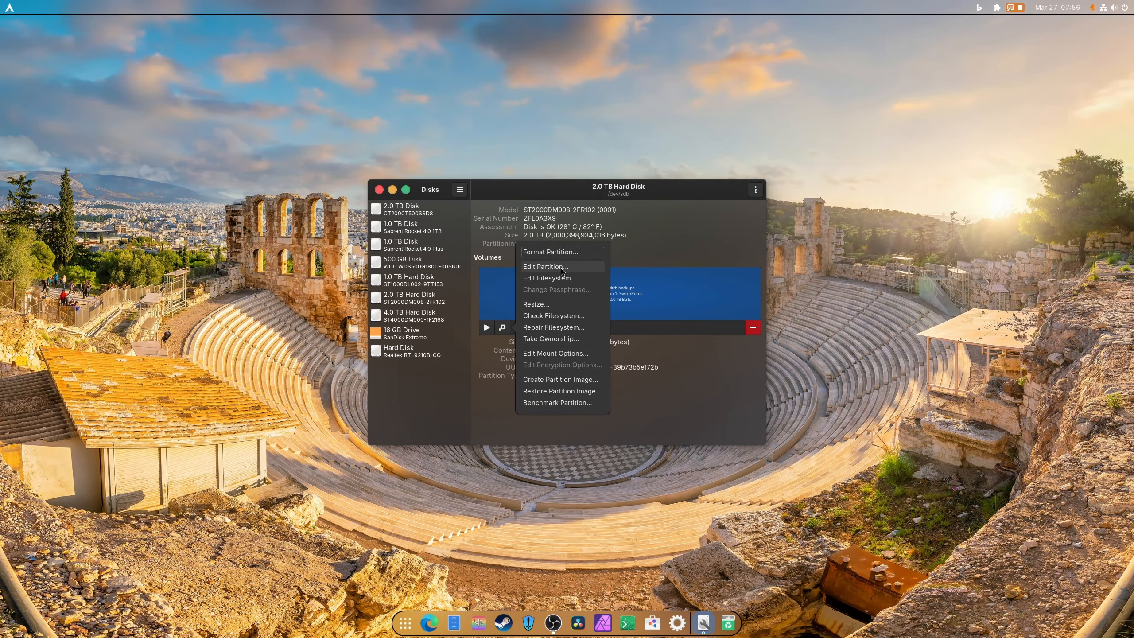
{"action": "left_click", "coordinate": [574, 355]}
{"action": "left_click", "coordinate": [454, 222]}
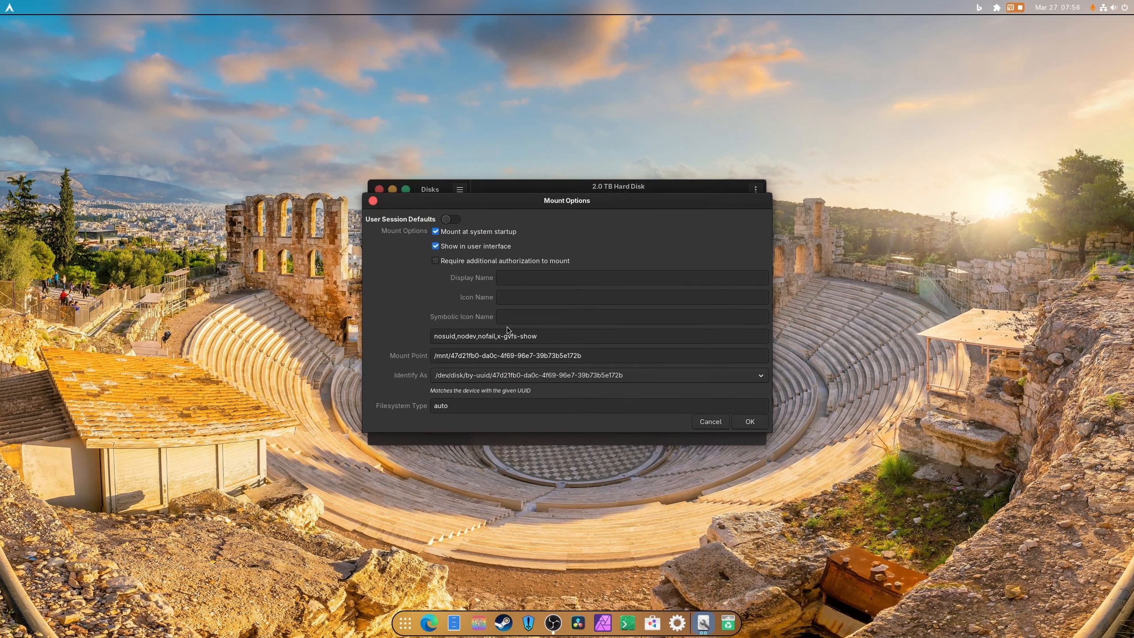
{"action": "left_click", "coordinate": [513, 375]}
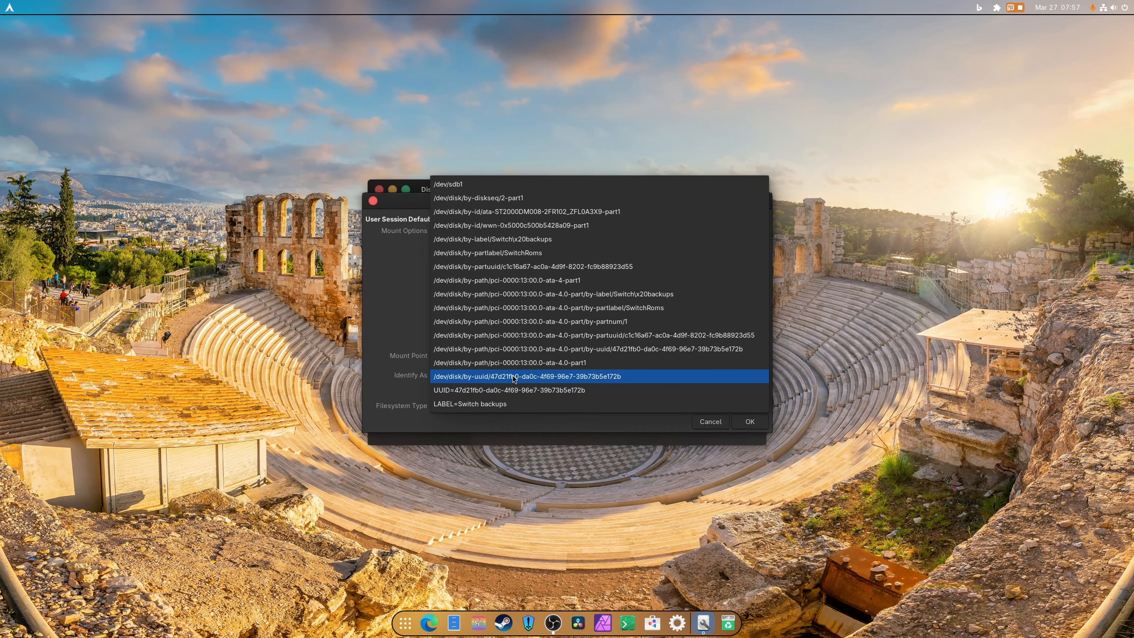
{"action": "left_click", "coordinate": [556, 253]}
{"action": "left_click", "coordinate": [750, 422]}
{"action": "type", "text": "********"}
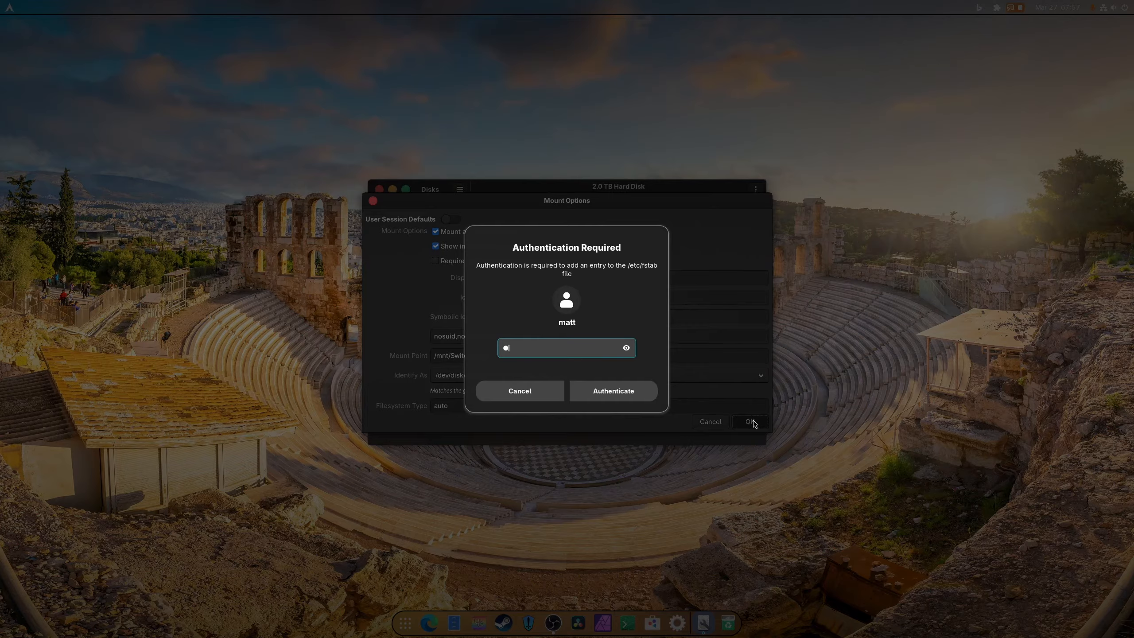
{"action": "key", "text": "Return"}
Set the 1.0 TB disk's PS4 partition to mount by its PS4 label
{"action": "left_click", "coordinate": [428, 286]}
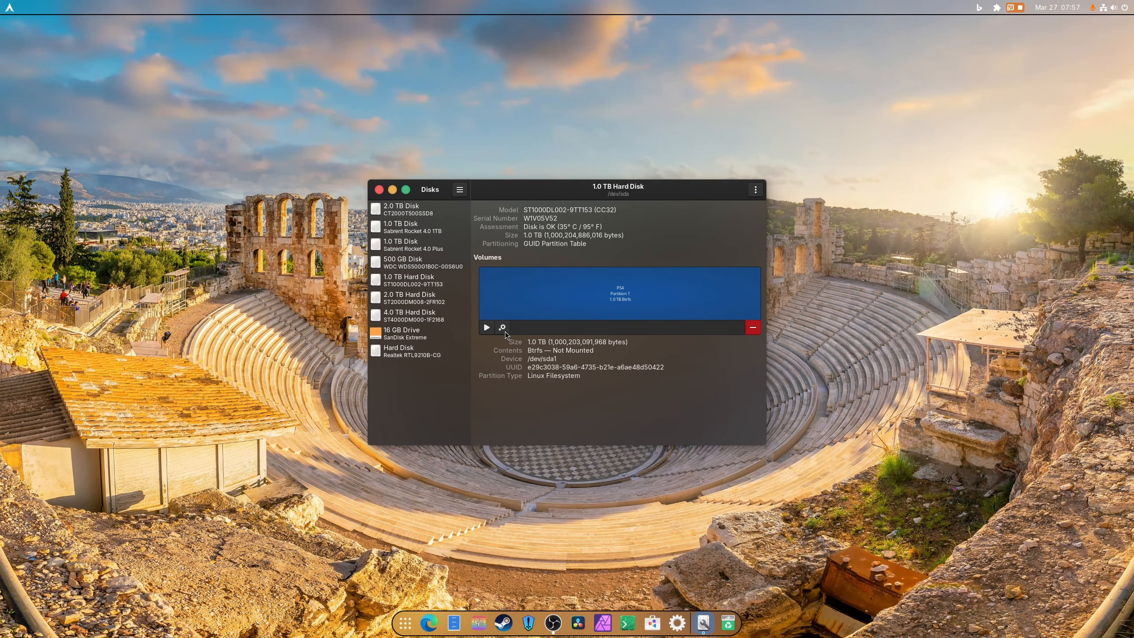
{"action": "left_click", "coordinate": [502, 327]}
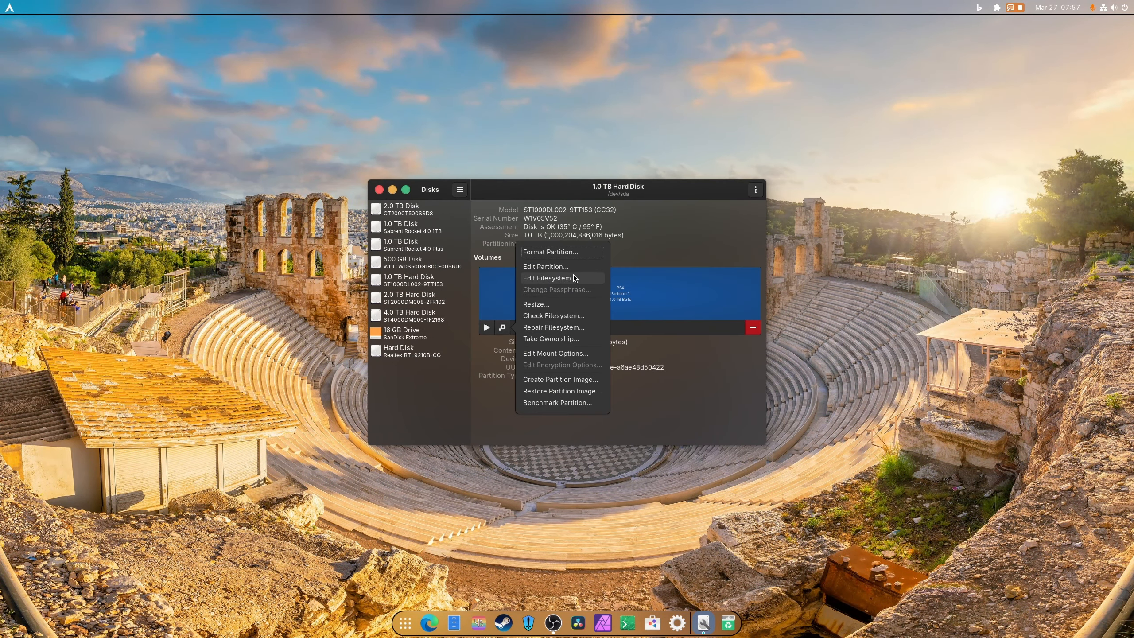
{"action": "left_click", "coordinate": [555, 354]}
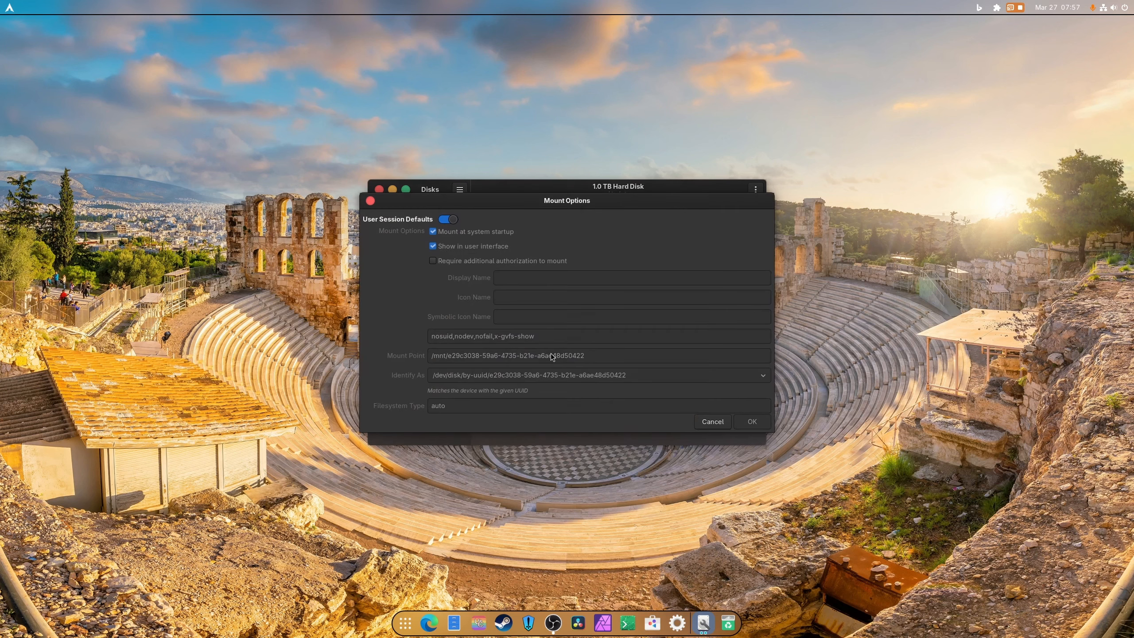
{"action": "left_click", "coordinate": [692, 377]}
{"action": "left_click", "coordinate": [548, 268]}
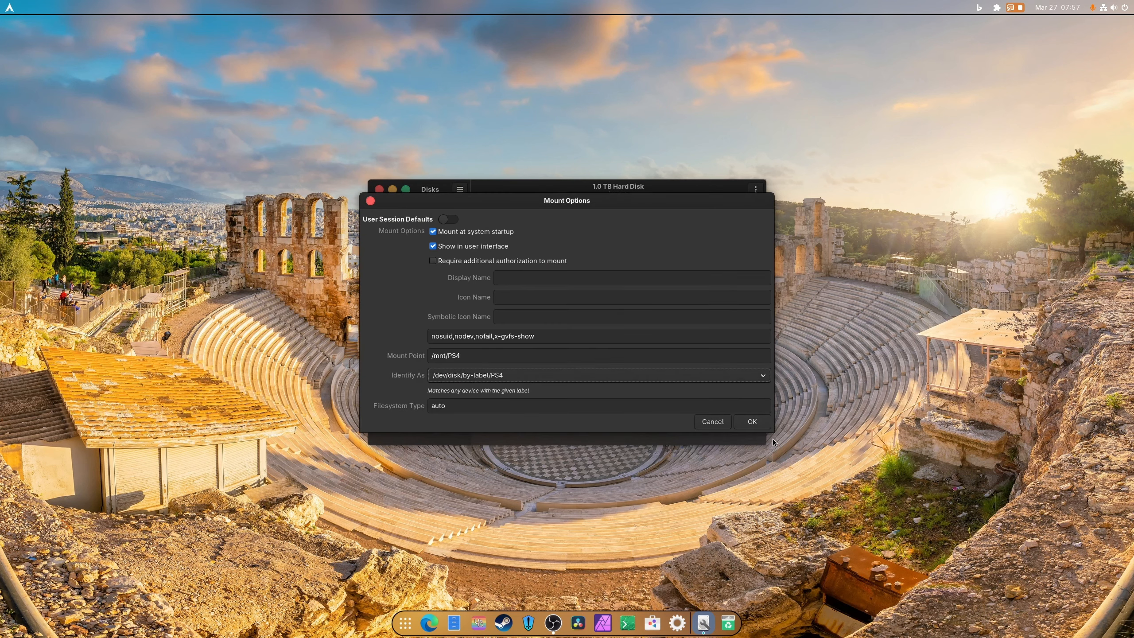
{"action": "left_click", "coordinate": [751, 422]}
{"action": "type", "text": "********"}
{"action": "key", "text": "Return"}
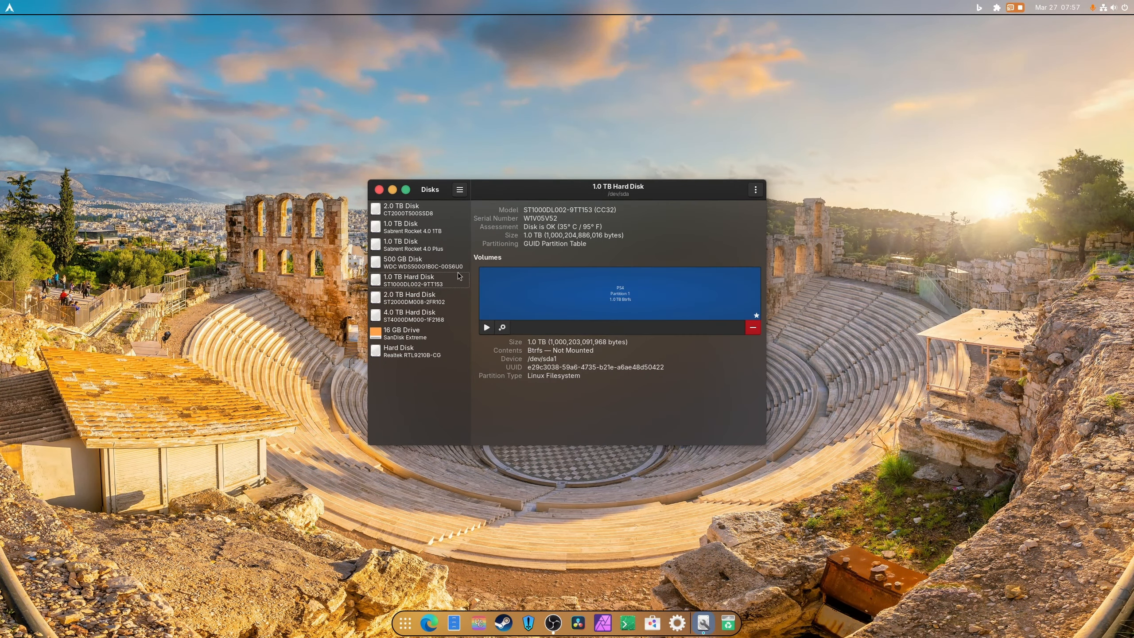
Set the Btrfs Gaming partition to mount at /mnt/Gaming by its Gaming label
{"action": "left_click", "coordinate": [416, 262]}
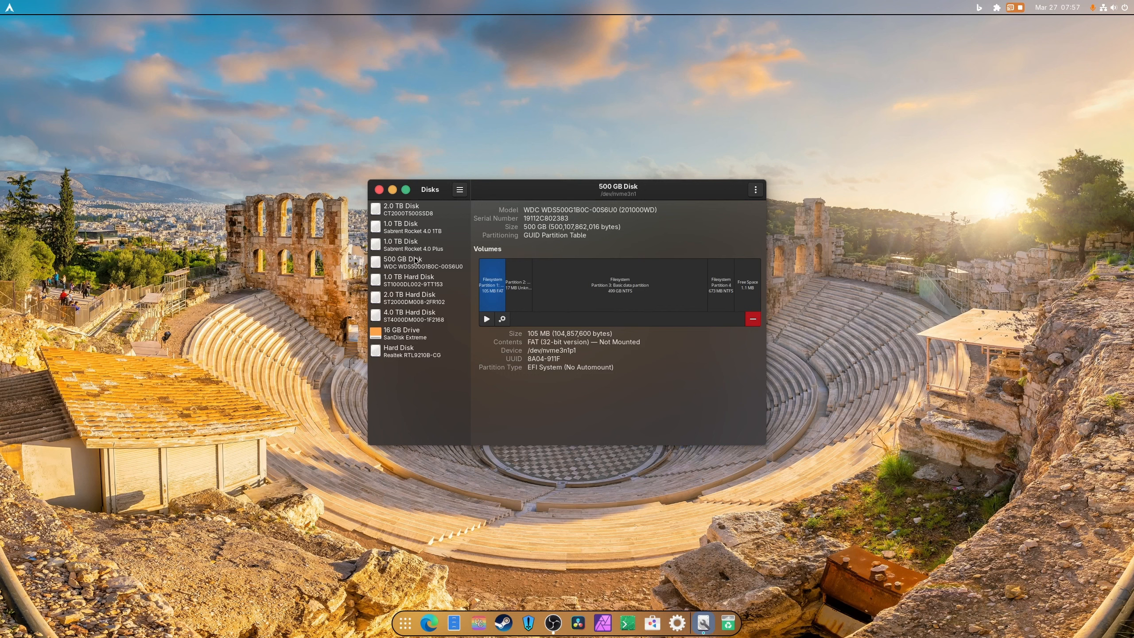
{"action": "left_click", "coordinate": [408, 249]}
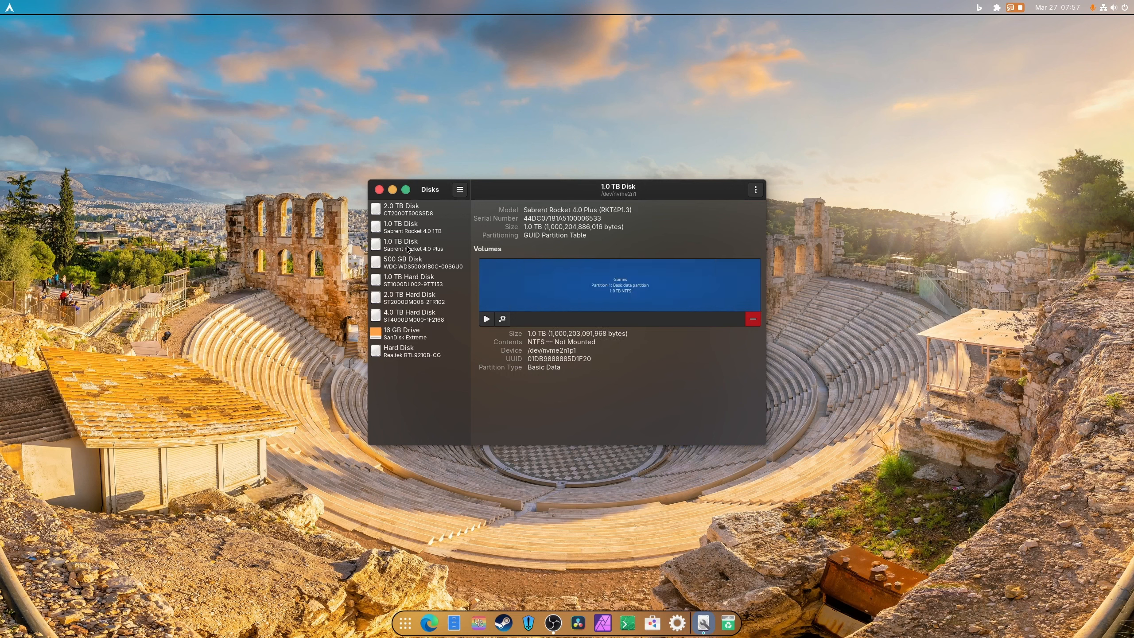
{"action": "left_click", "coordinate": [400, 230]}
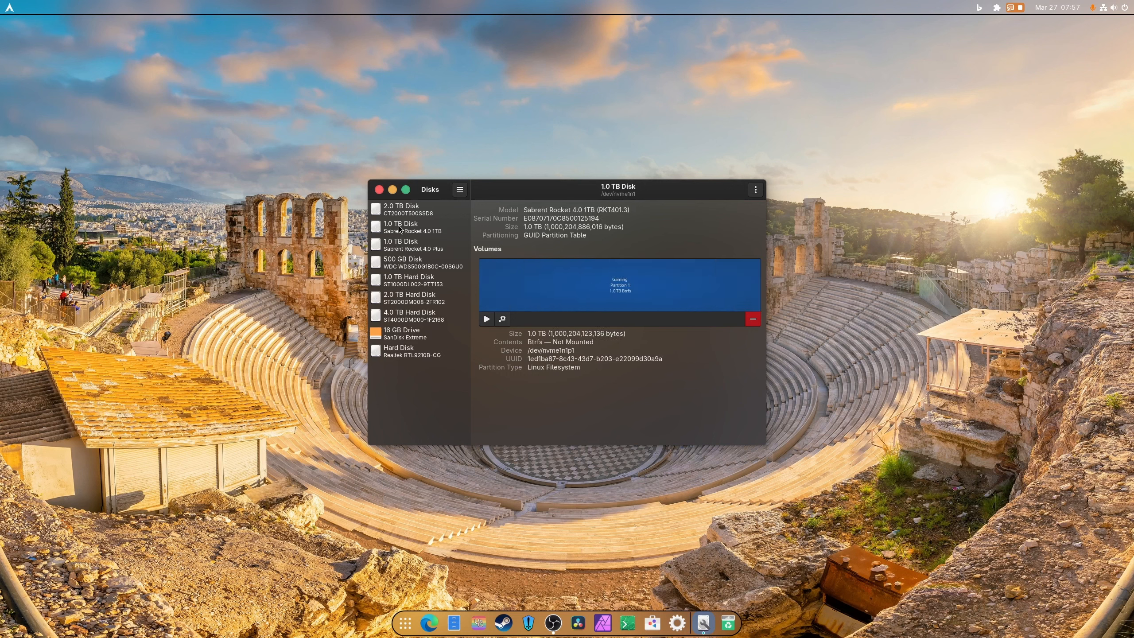
{"action": "left_click", "coordinate": [502, 318]}
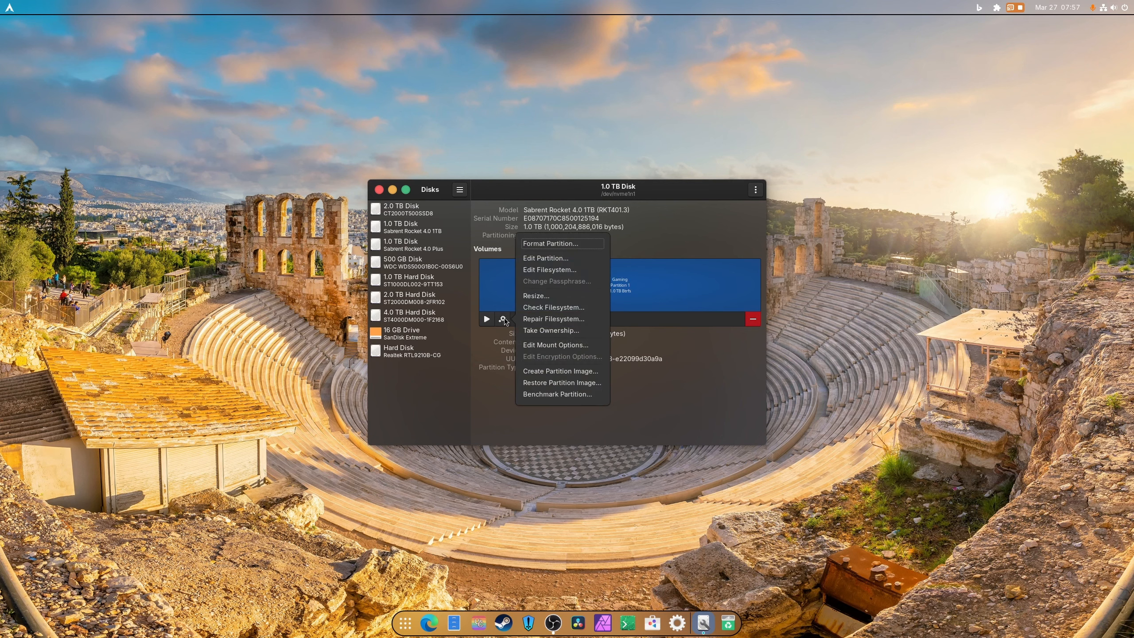
{"action": "left_click", "coordinate": [556, 345]}
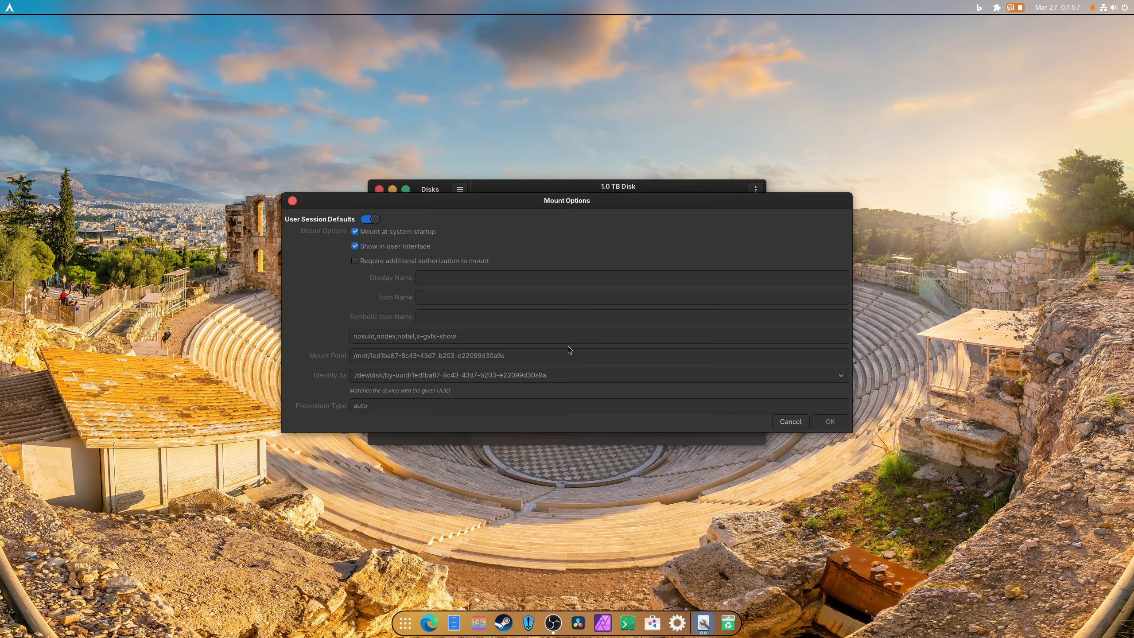
{"action": "left_click", "coordinate": [374, 219]}
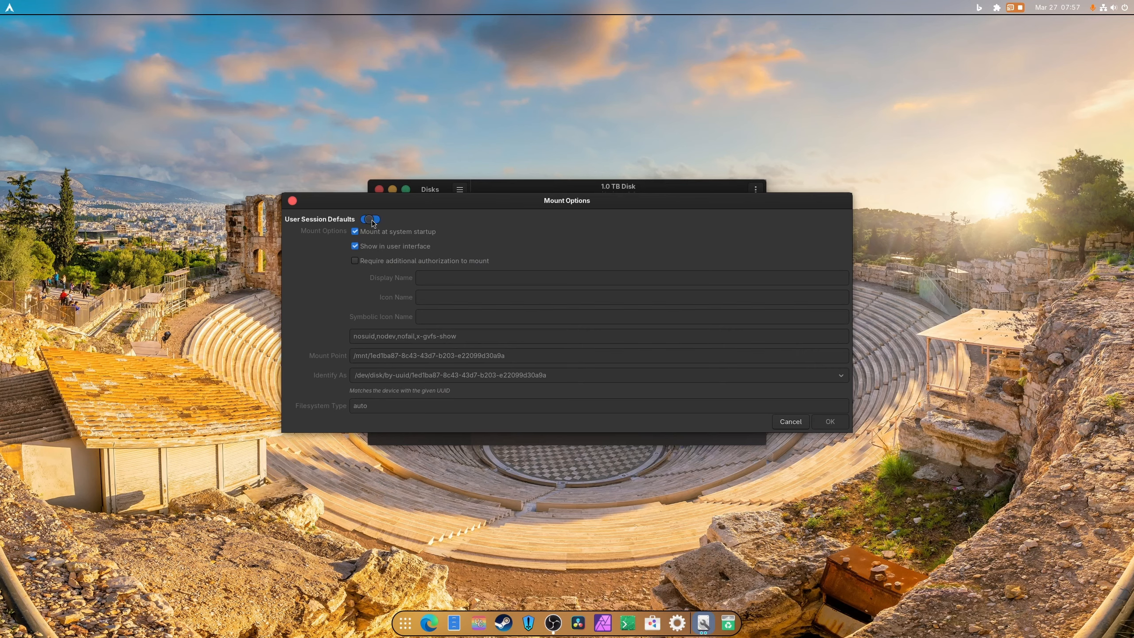
{"action": "left_click", "coordinate": [439, 375]}
{"action": "left_click", "coordinate": [429, 280]}
{"action": "left_click", "coordinate": [830, 422]}
{"action": "type", "text": "••••"}
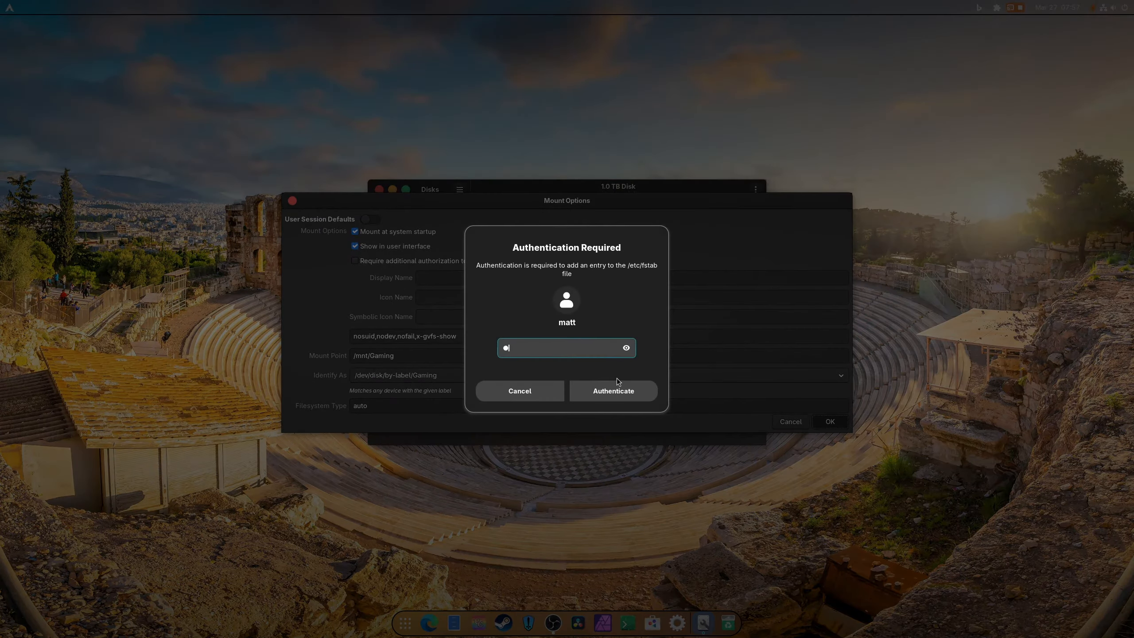
{"action": "key", "text": "Return"}
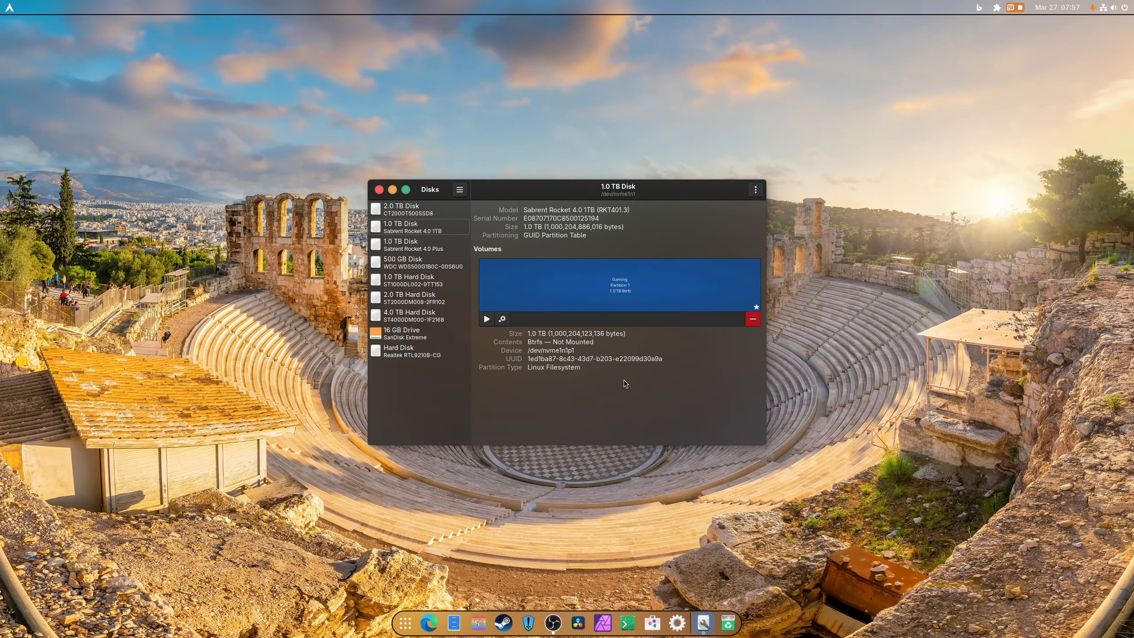
Mount the 4.0 TB disk's Backup partition, entering the password to authorize
{"action": "left_click", "coordinate": [408, 211]}
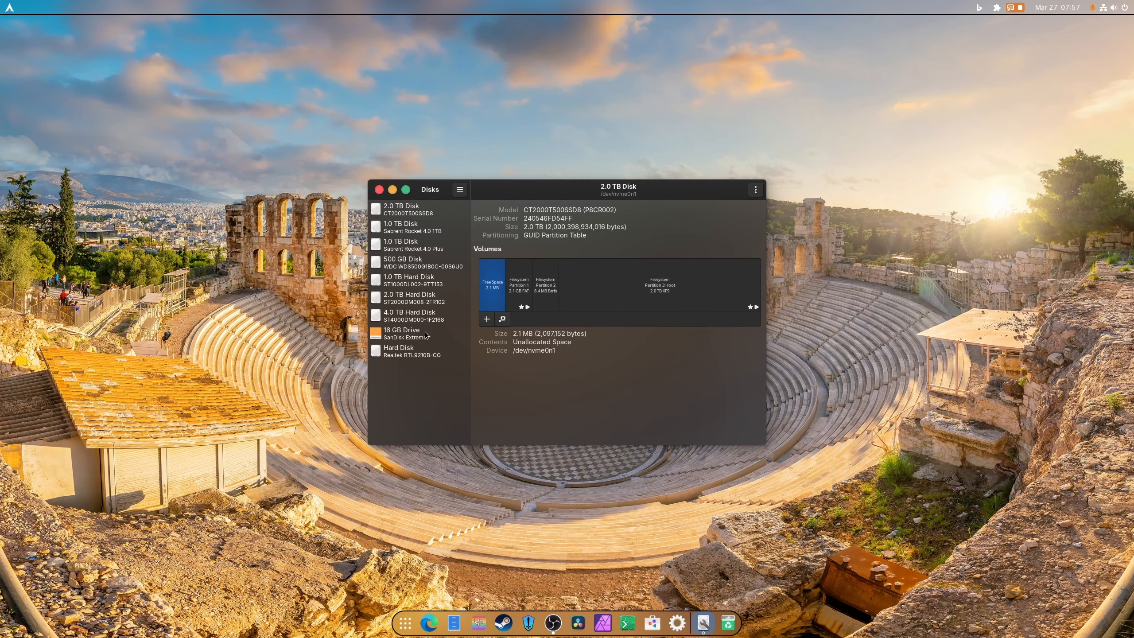
{"action": "left_click", "coordinate": [417, 312]}
{"action": "left_click", "coordinate": [487, 326]}
{"action": "type", "text": "••••"}
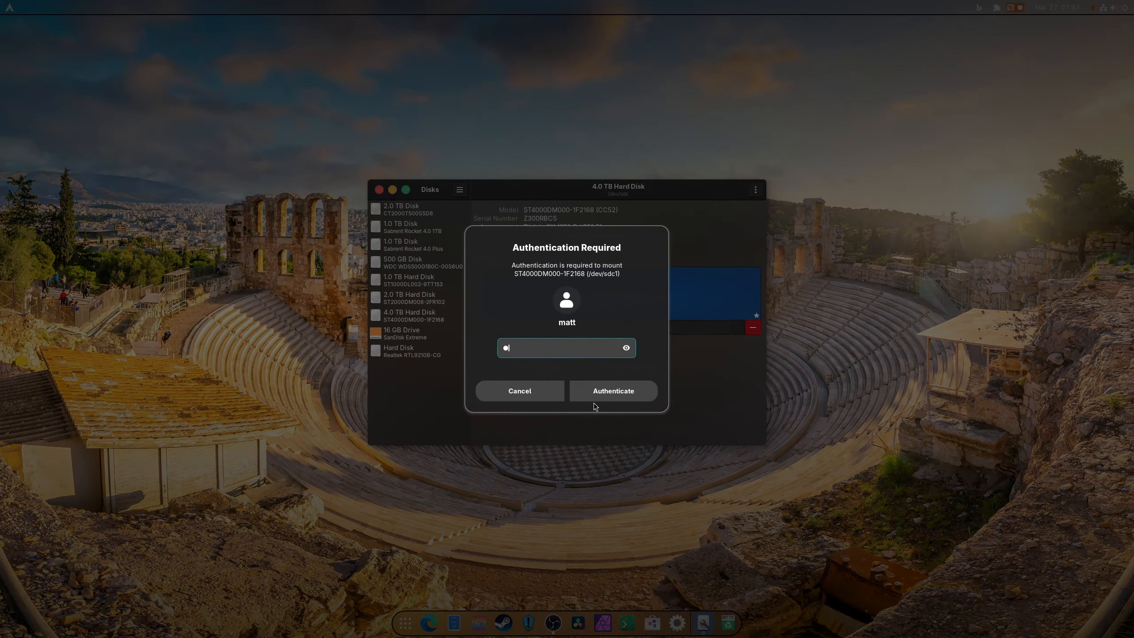
{"action": "key", "text": "Return"}
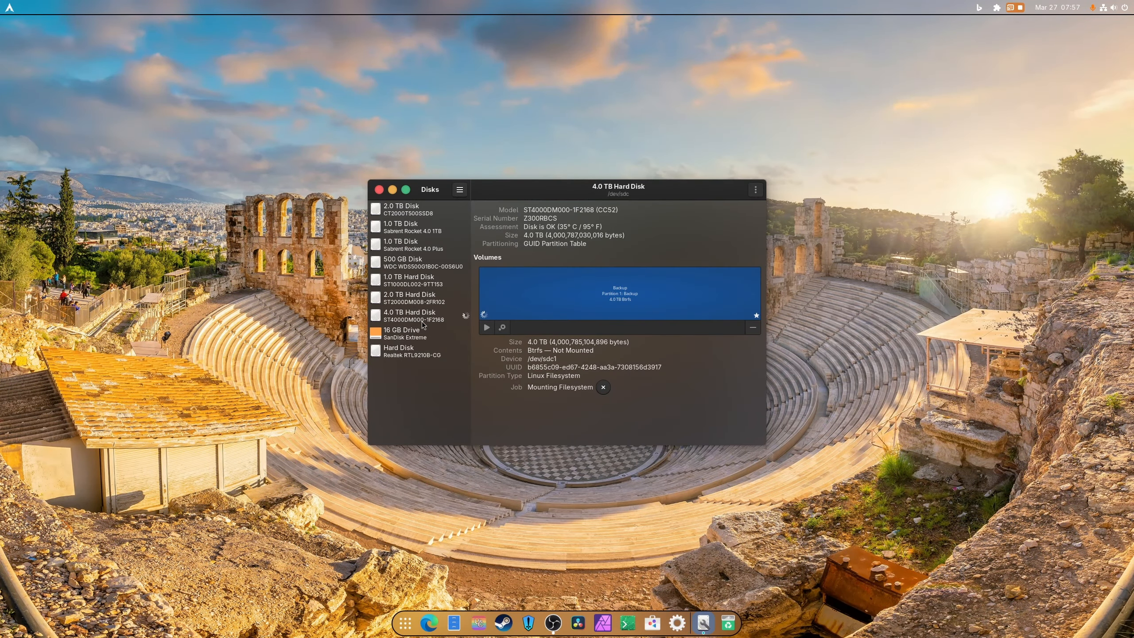
Mount the SwitchRoms, PS4 and Gaming partitions, then close Disks
{"action": "left_click", "coordinate": [413, 299]}
{"action": "left_click", "coordinate": [486, 327]}
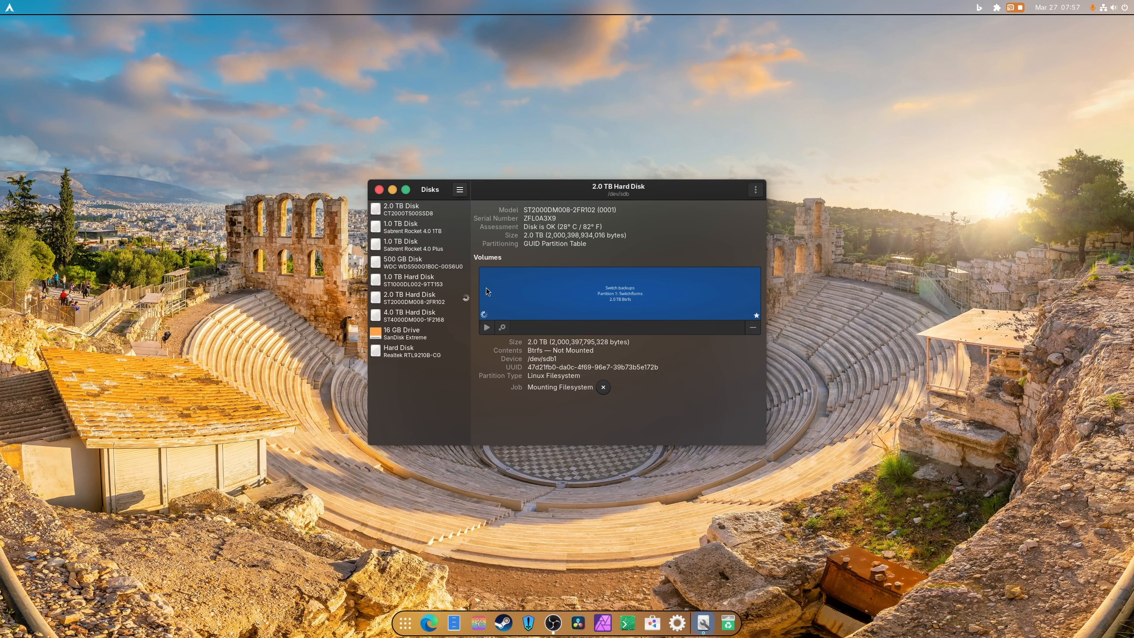
{"action": "left_click", "coordinate": [413, 282]}
{"action": "left_click", "coordinate": [487, 327]}
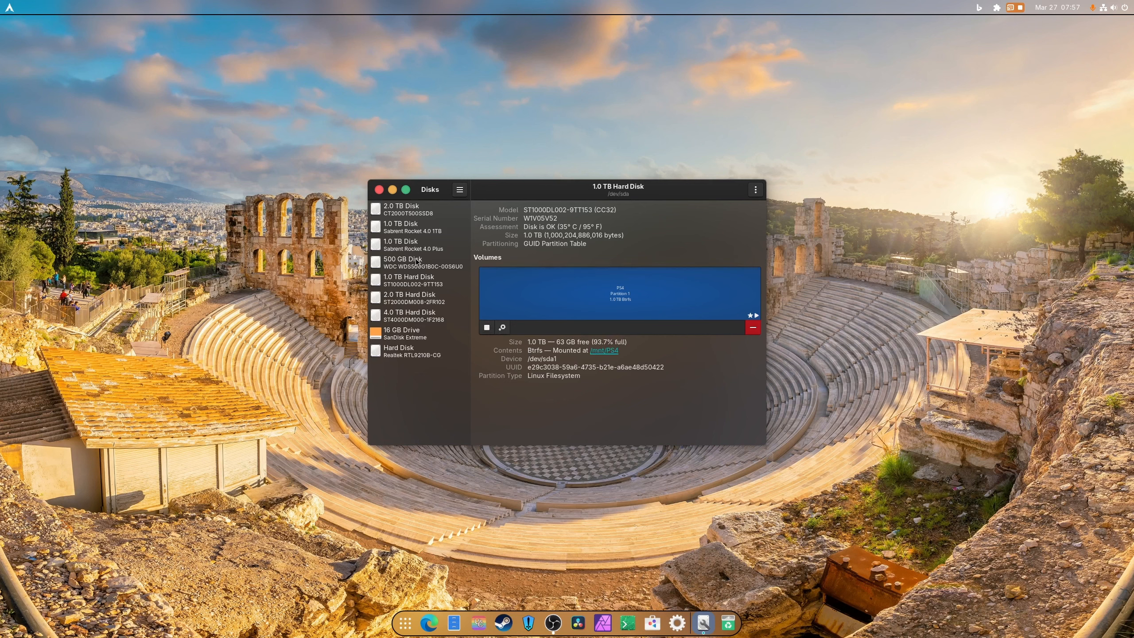
{"action": "left_click", "coordinate": [400, 229]}
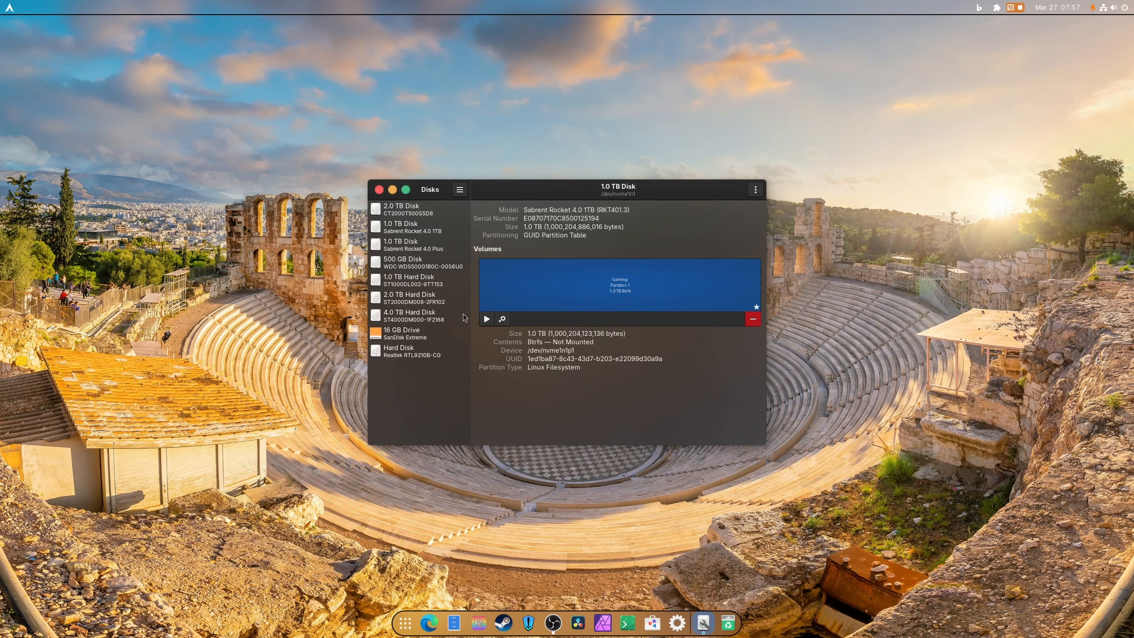
{"action": "left_click", "coordinate": [486, 319]}
{"action": "left_click", "coordinate": [379, 190]}
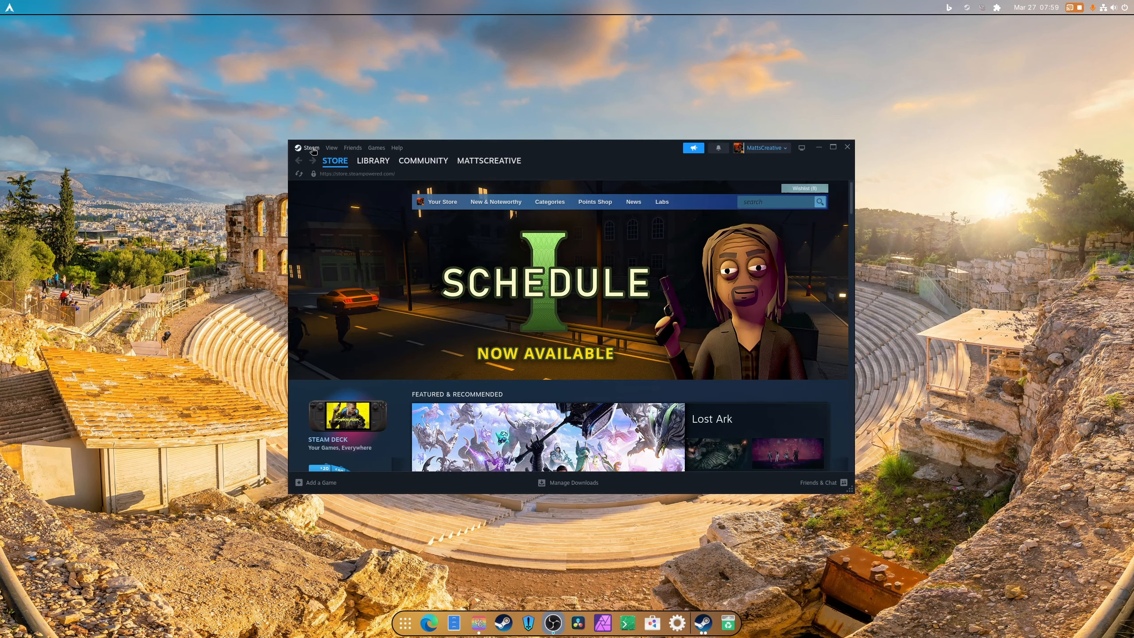
Open Steam's Settings from the Steam menu and show the Storage page
{"action": "left_click", "coordinate": [309, 148]}
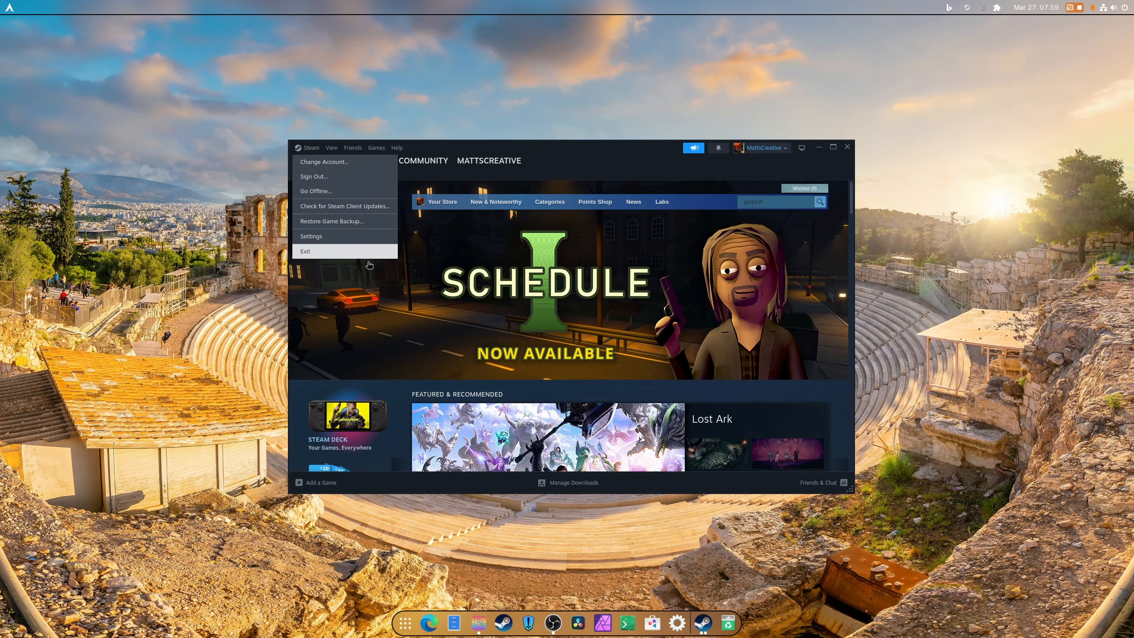
{"action": "left_click", "coordinate": [353, 236]}
{"action": "left_click", "coordinate": [419, 342]}
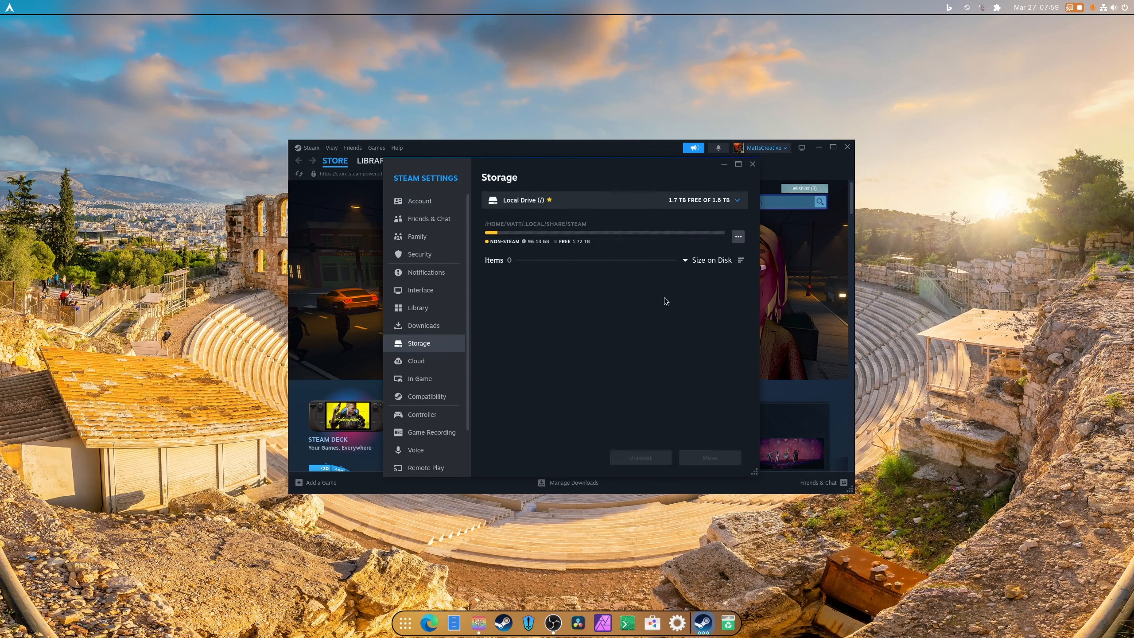
Add /mnt/Gaming as a new Steam library drive
{"action": "left_click", "coordinate": [697, 200]}
{"action": "left_click", "coordinate": [692, 244]}
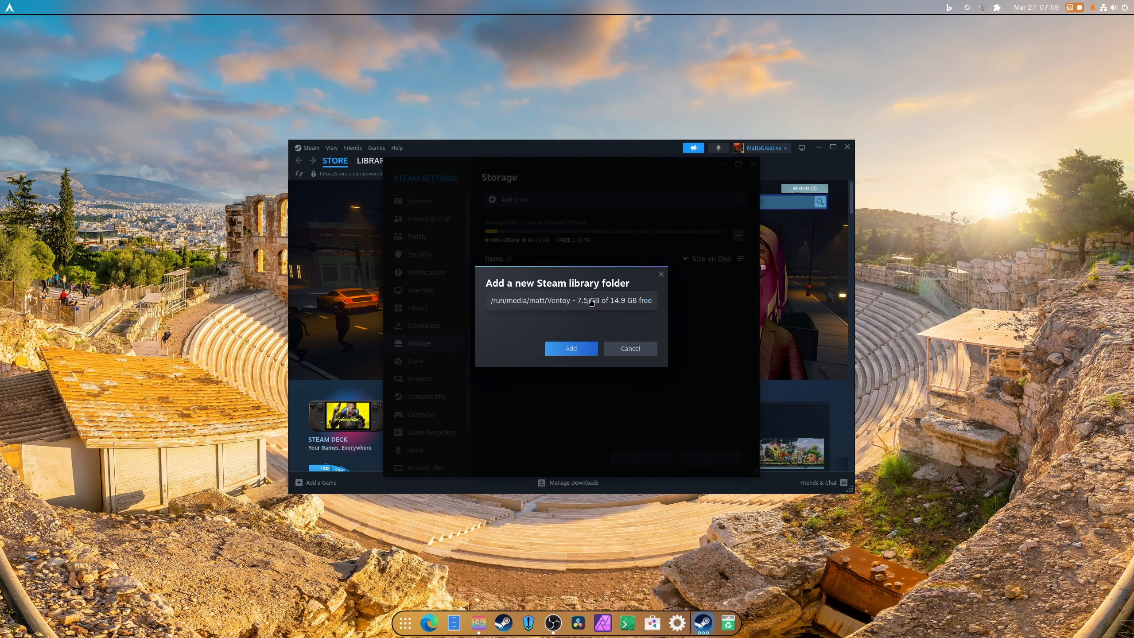
{"action": "left_click", "coordinate": [570, 303]}
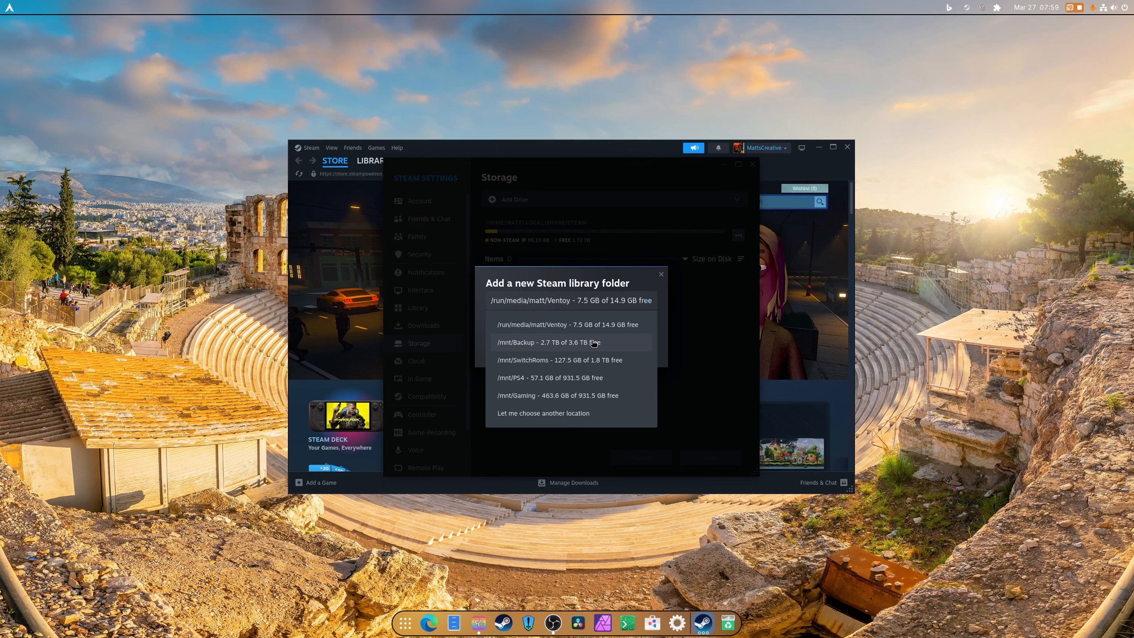
{"action": "left_click", "coordinate": [571, 395]}
{"action": "left_click", "coordinate": [571, 347]}
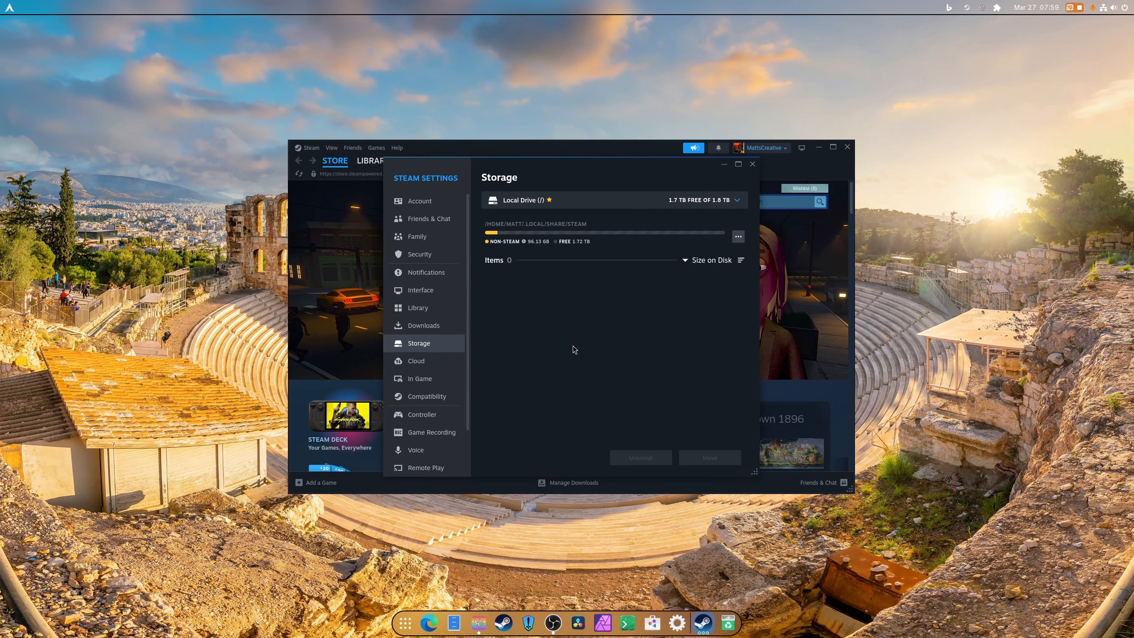
{"action": "left_click", "coordinate": [424, 326]}
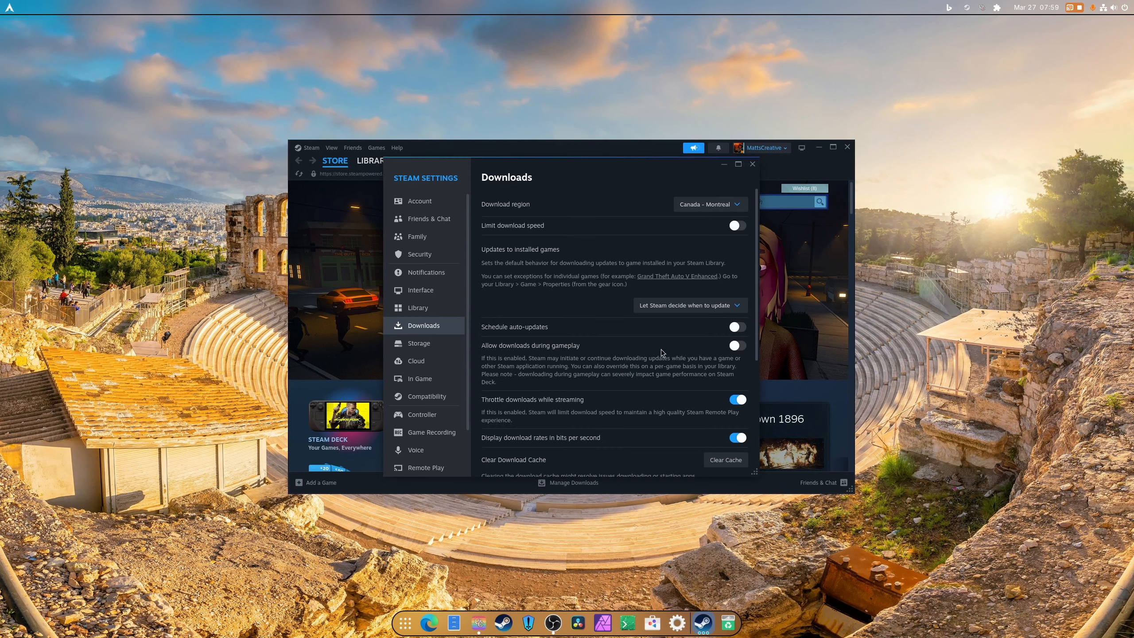
{"action": "scroll", "coordinate": [665, 420], "scroll_direction": "down", "scroll_amount": 3}
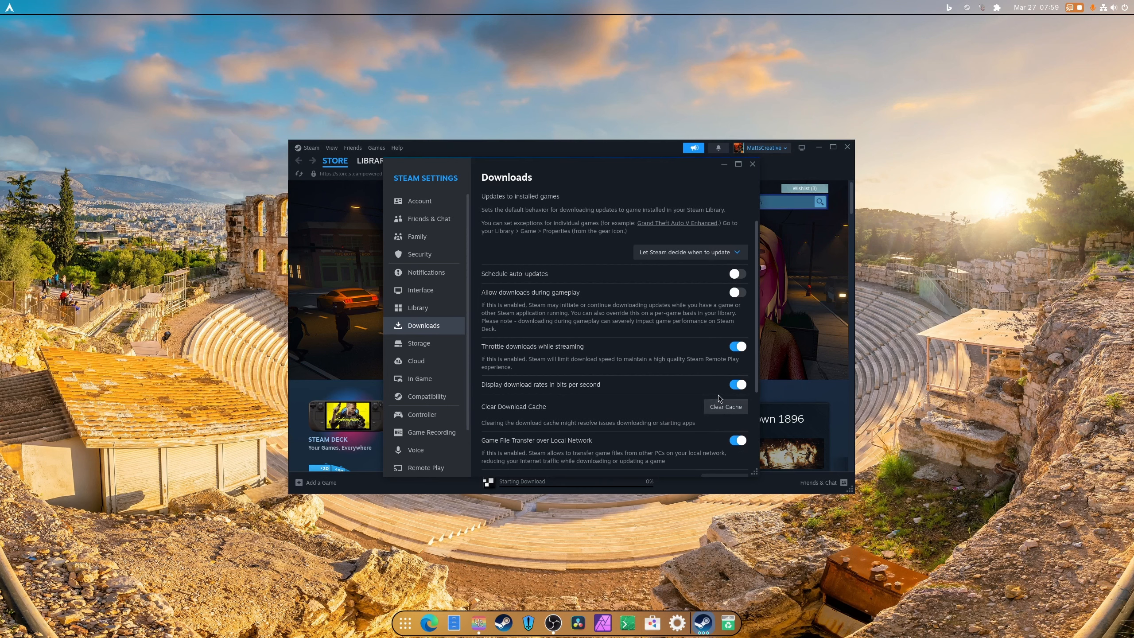
{"action": "left_click", "coordinate": [736, 385]}
{"action": "scroll", "coordinate": [736, 386], "scroll_direction": "down", "scroll_amount": 5}
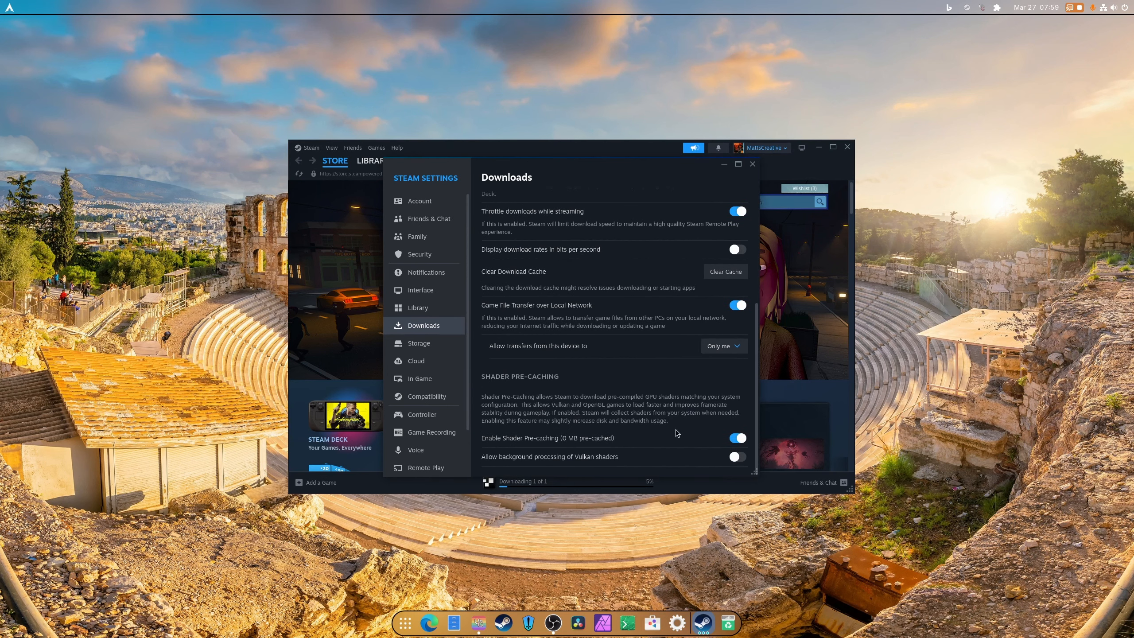
{"action": "left_click", "coordinate": [737, 438]}
{"action": "scroll", "coordinate": [643, 417], "scroll_direction": "up", "scroll_amount": 8}
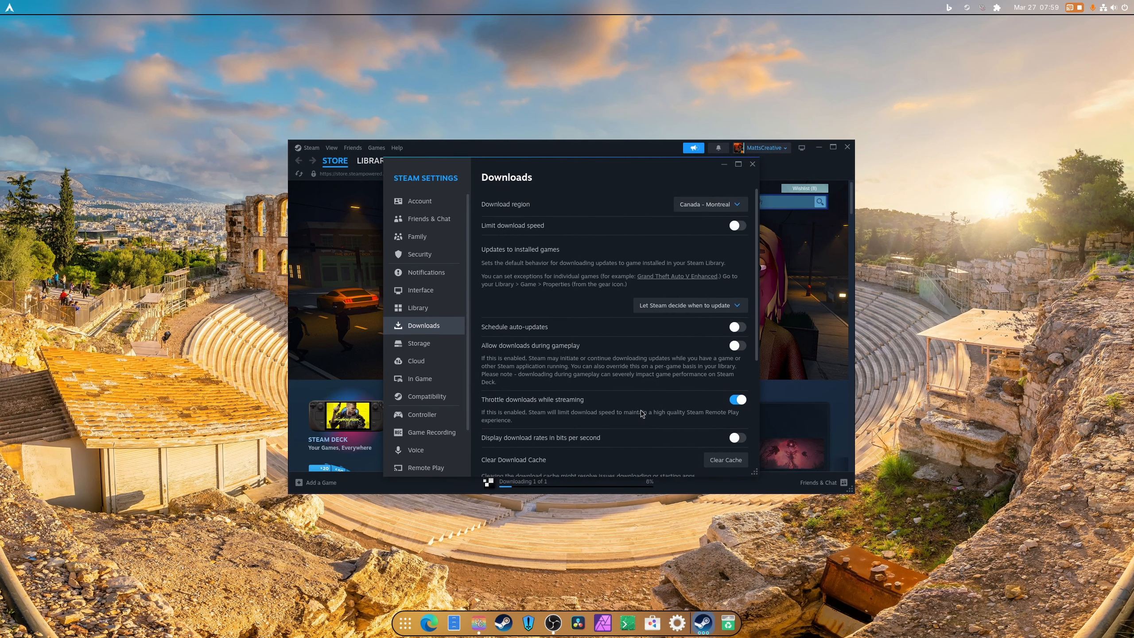
{"action": "left_click", "coordinate": [736, 233]}
{"action": "left_click", "coordinate": [707, 250]}
{"action": "type", "text": "9999999999999999999999"}
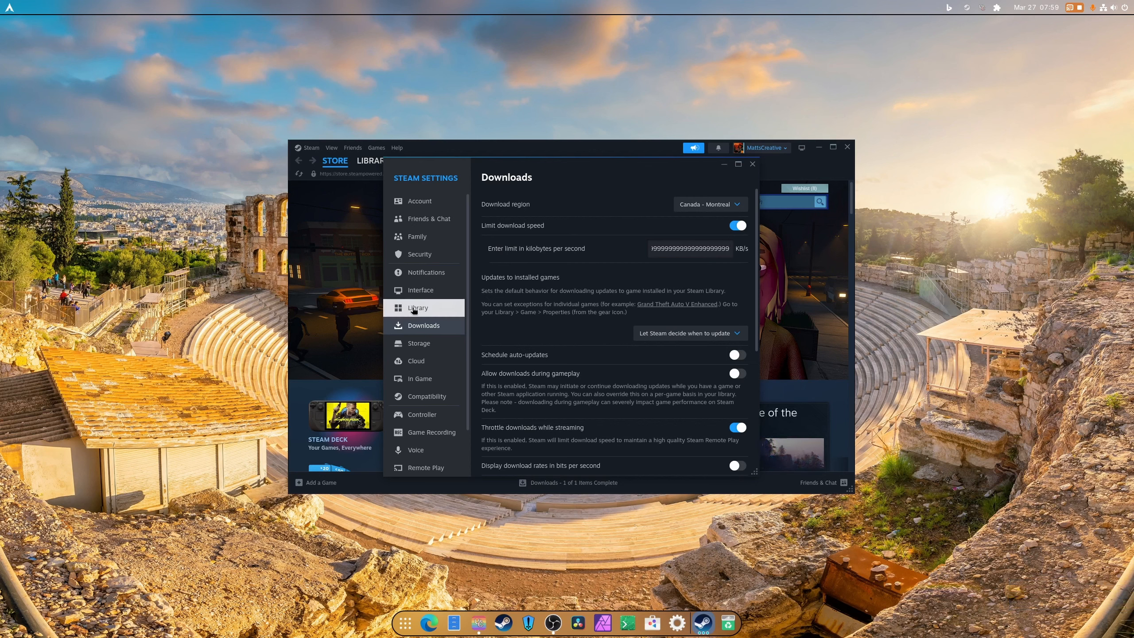
Enable Steam Play for all other titles using Proton Experimental, postponing the restart
{"action": "left_click", "coordinate": [427, 396]}
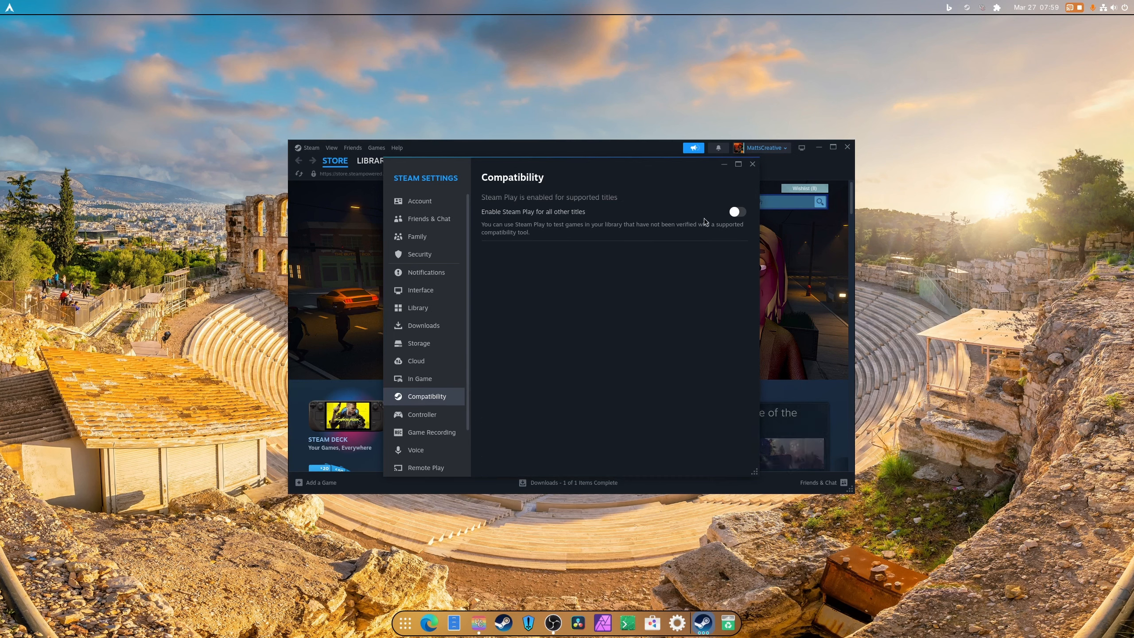
{"action": "left_click", "coordinate": [737, 212]}
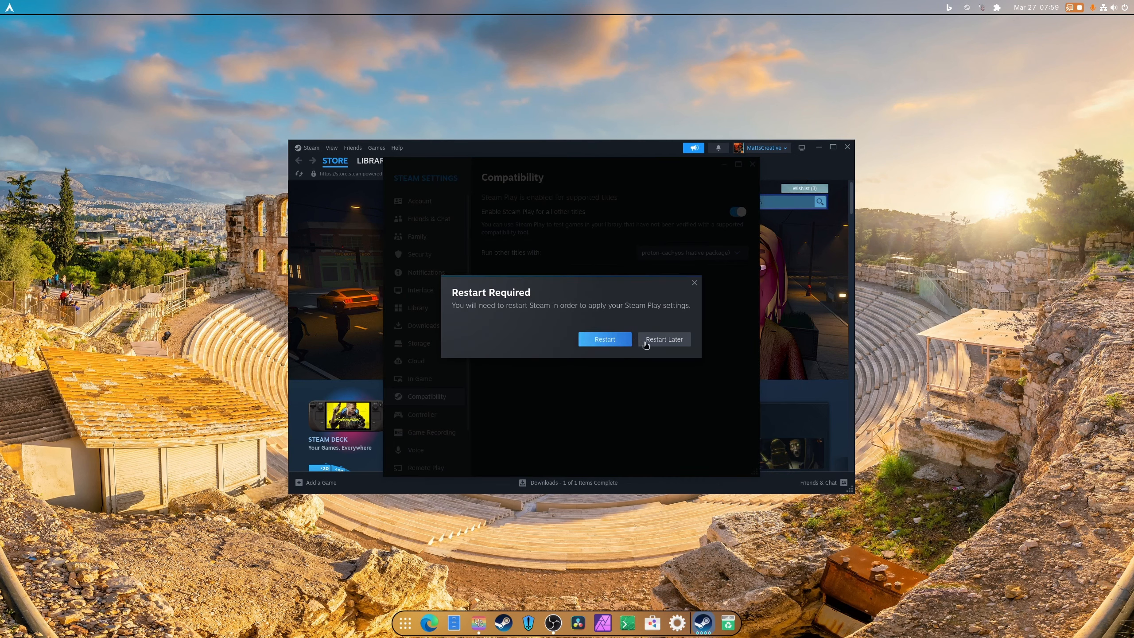
{"action": "left_click", "coordinate": [660, 344]}
{"action": "left_click", "coordinate": [687, 253]}
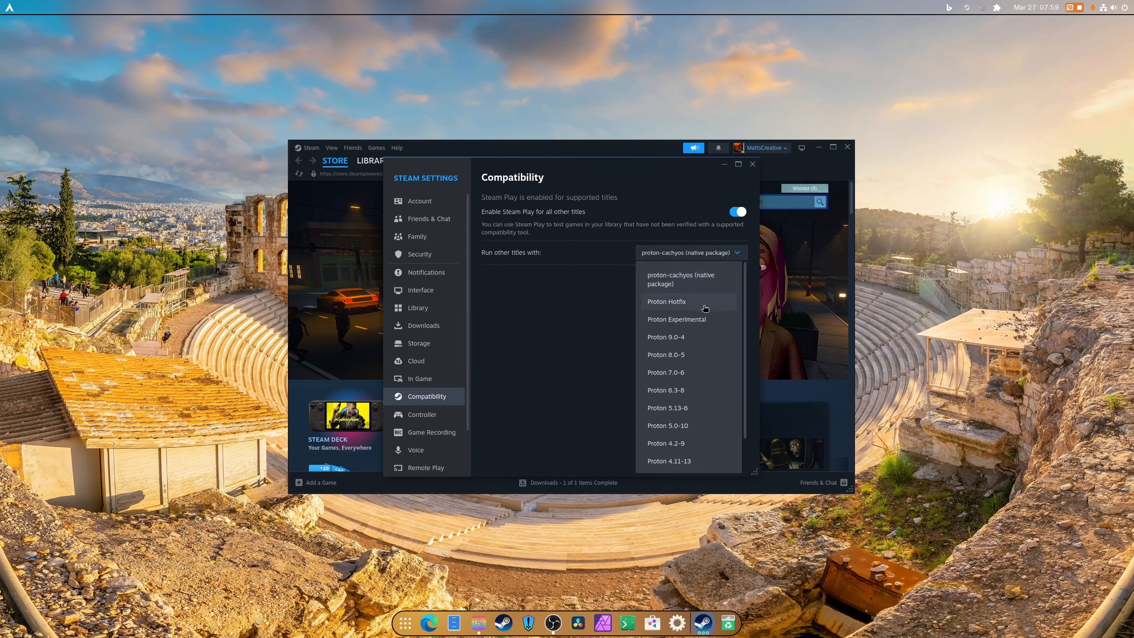
{"action": "left_click", "coordinate": [701, 323]}
{"action": "left_click", "coordinate": [661, 342]}
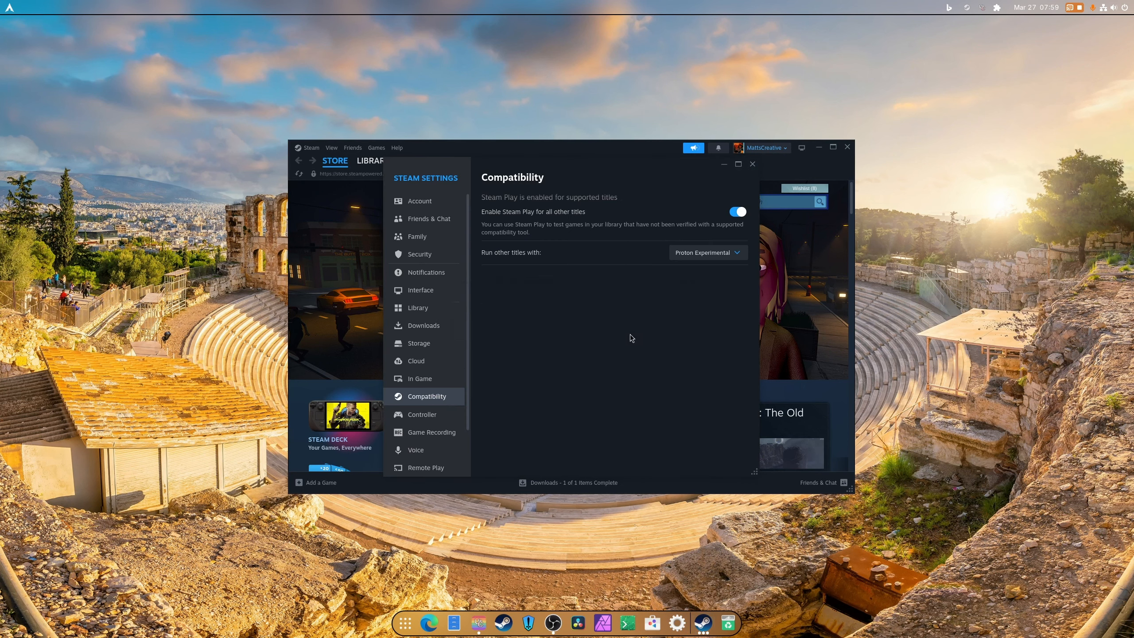
Close Steam Settings and show the library Downloads page
{"action": "left_click", "coordinate": [752, 164]}
{"action": "left_click", "coordinate": [307, 148]}
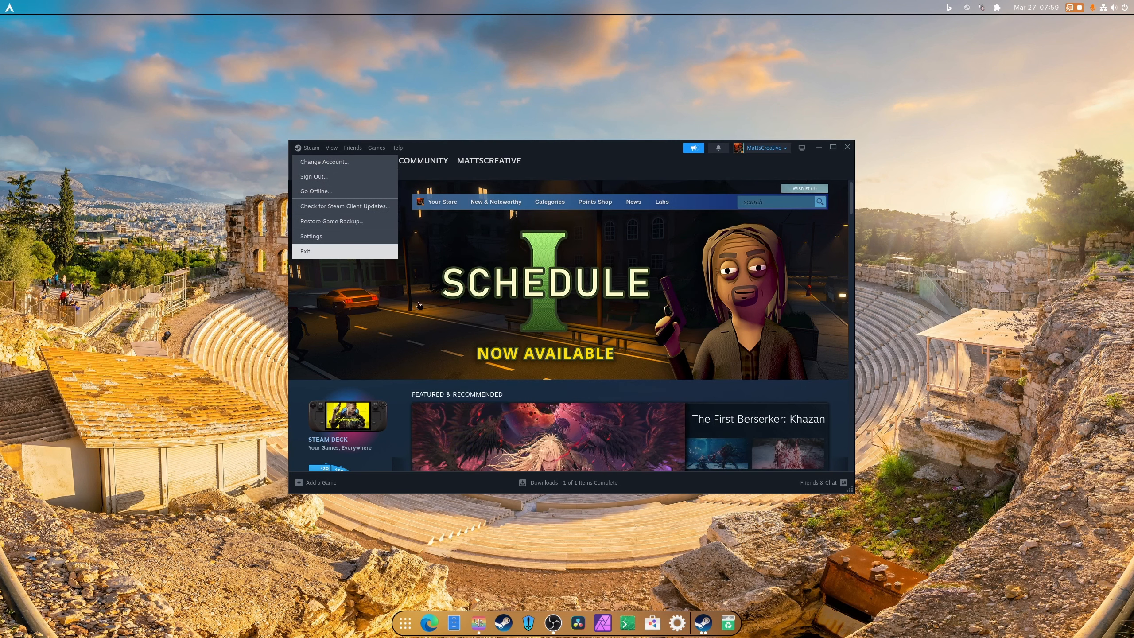
{"action": "left_click", "coordinate": [545, 483]}
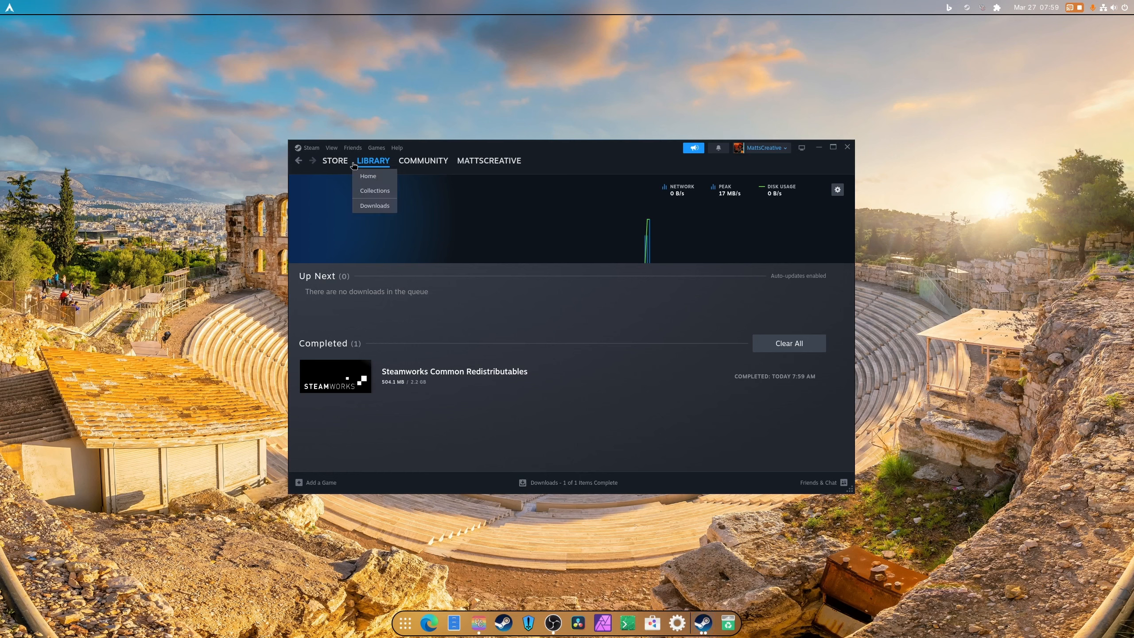
Force Monster Hunter Wilds to use Proton Experimental in its Compatibility properties
{"action": "left_click", "coordinate": [376, 164]}
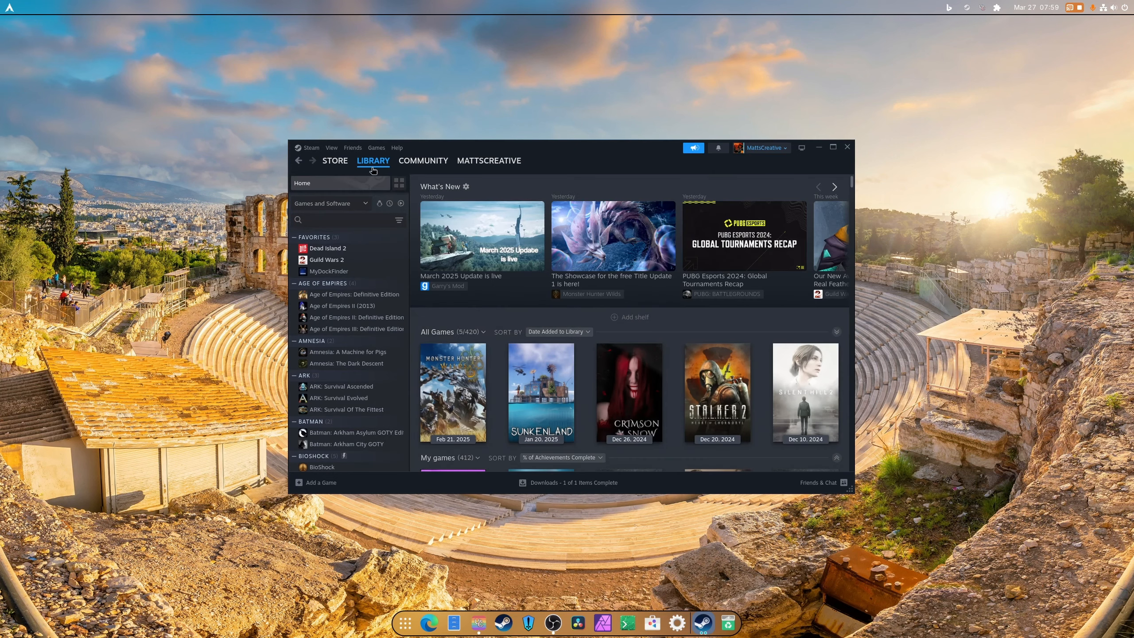
{"action": "left_click", "coordinate": [462, 386]}
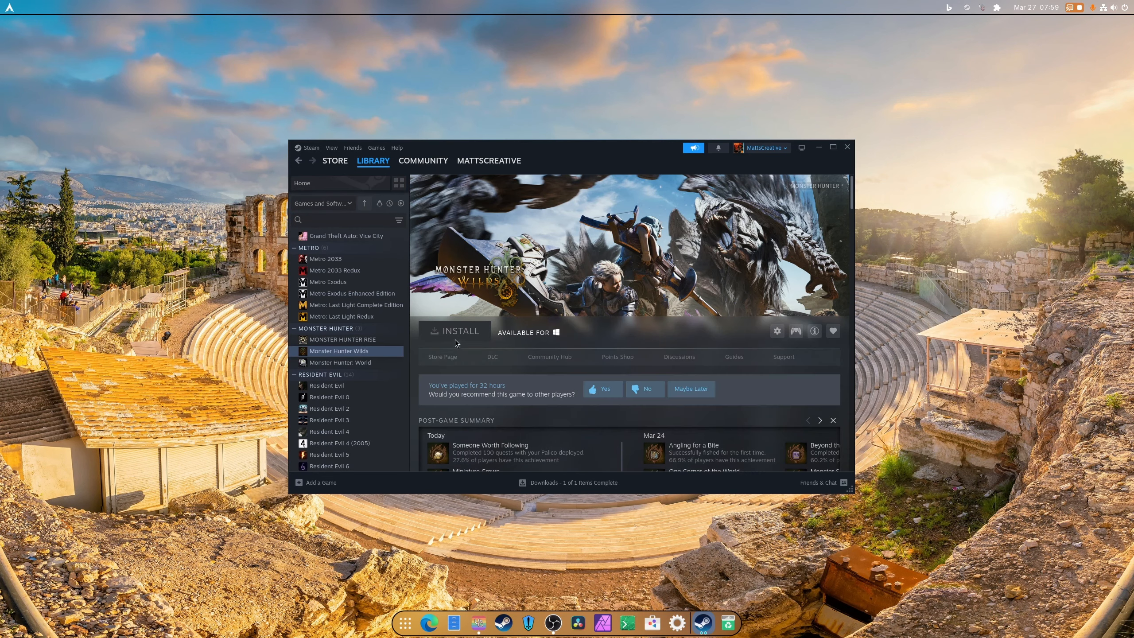
{"action": "right_click", "coordinate": [340, 352]}
{"action": "left_click", "coordinate": [375, 424]}
{"action": "left_click", "coordinate": [414, 253]}
{"action": "left_click", "coordinate": [491, 226]}
{"action": "left_click", "coordinate": [540, 249]}
{"action": "left_click", "coordinate": [562, 306]}
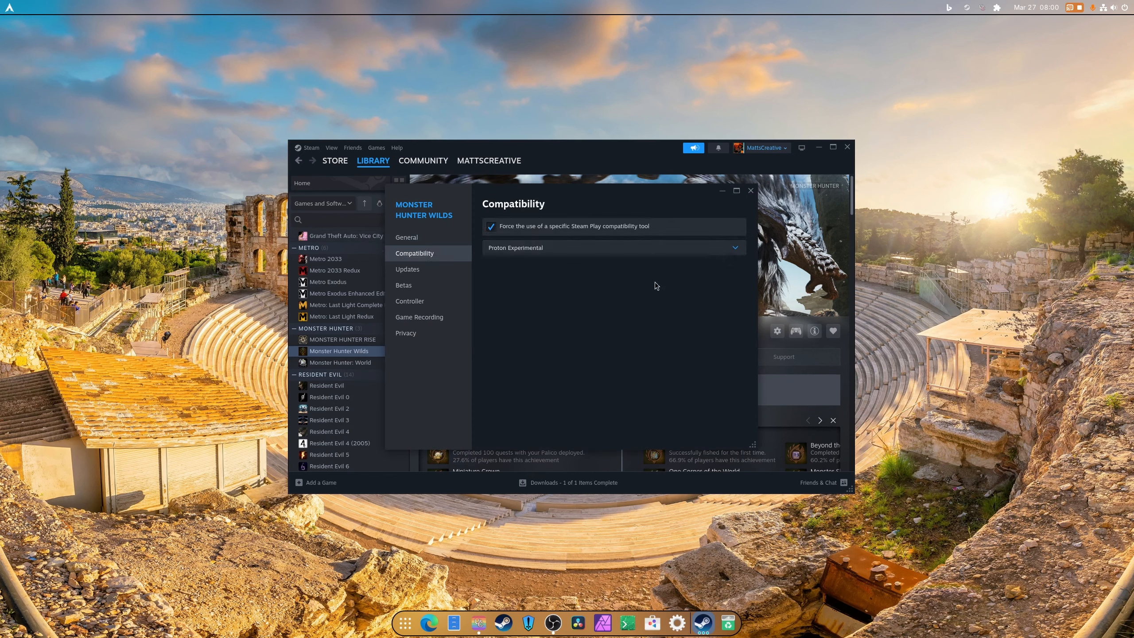
{"action": "left_click", "coordinate": [751, 190]}
Install Monster Hunter Wilds to /mnt/Gaming, accept the EULA, and view download progress
{"action": "left_click", "coordinate": [473, 338]}
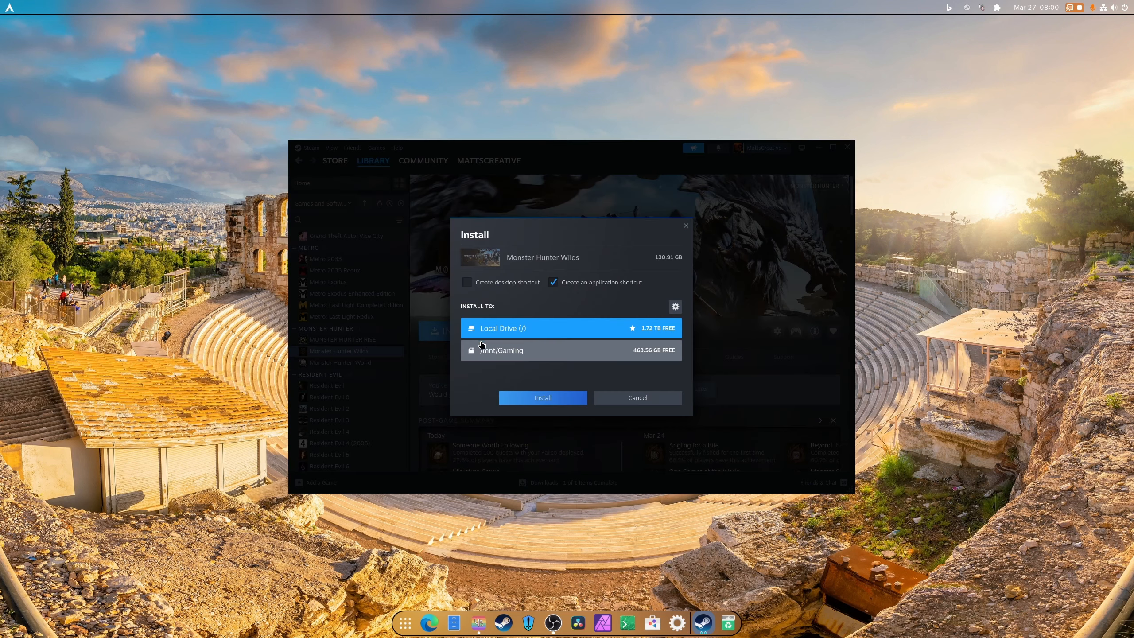
{"action": "left_click", "coordinate": [548, 358]}
{"action": "left_click", "coordinate": [546, 397]}
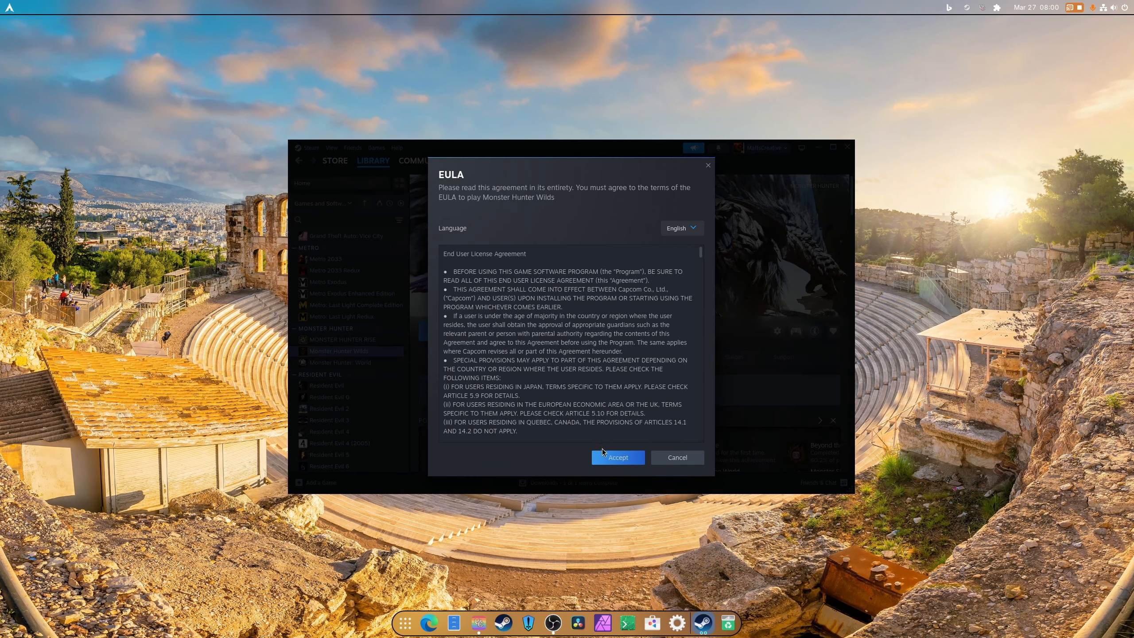
{"action": "left_click", "coordinate": [610, 457]}
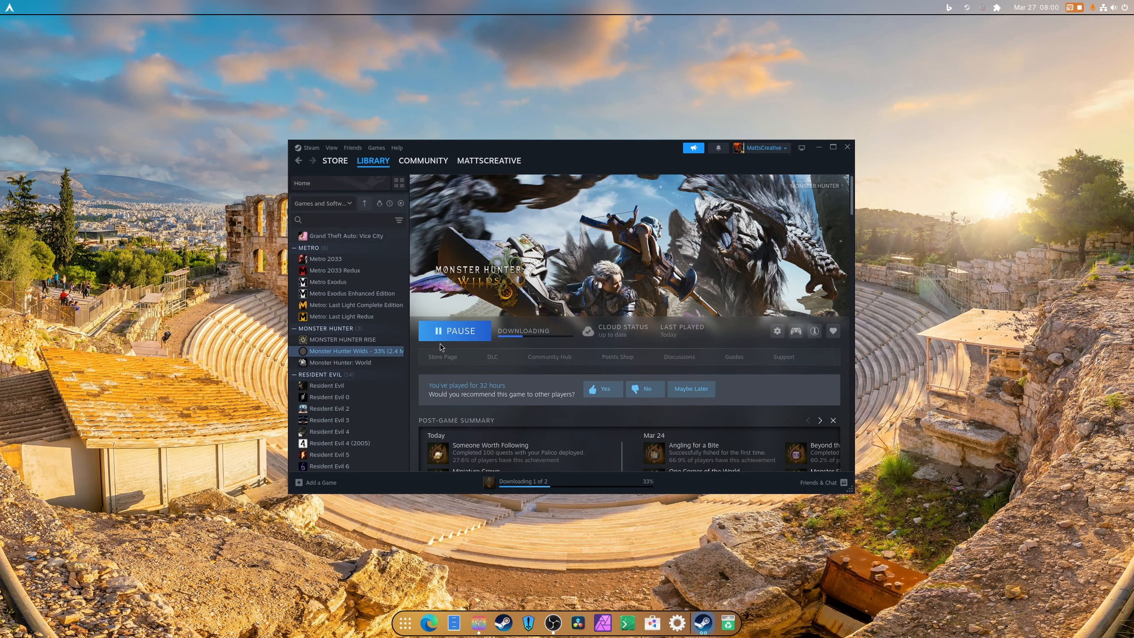
{"action": "left_click", "coordinate": [533, 484]}
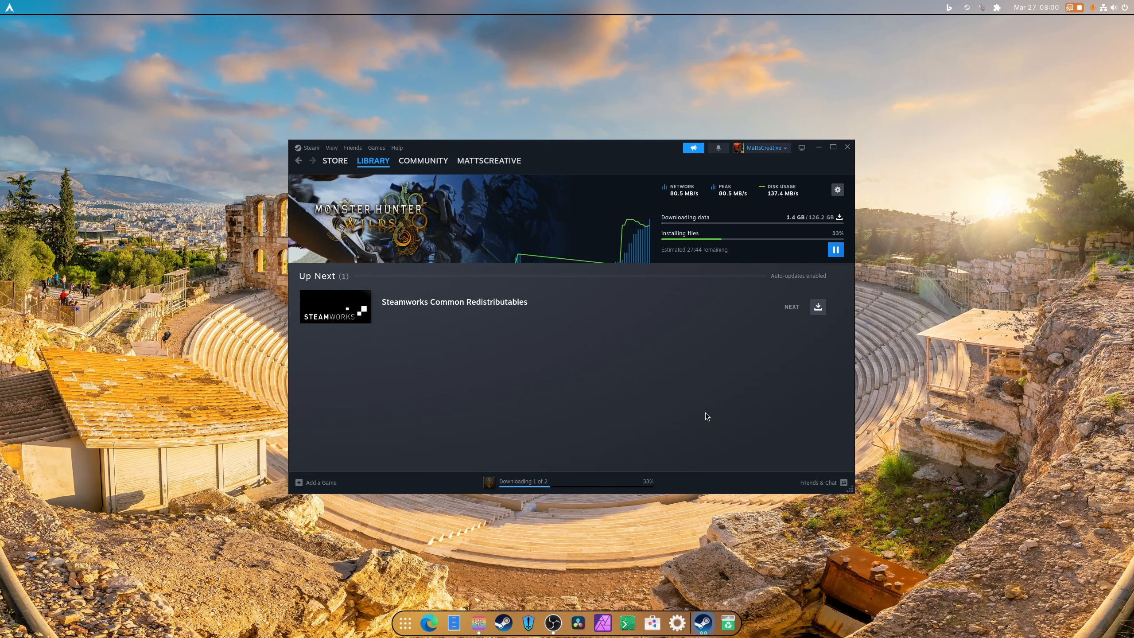
Prioritise the Steamworks redistributables download and return to Library Home
{"action": "left_click", "coordinate": [818, 307]}
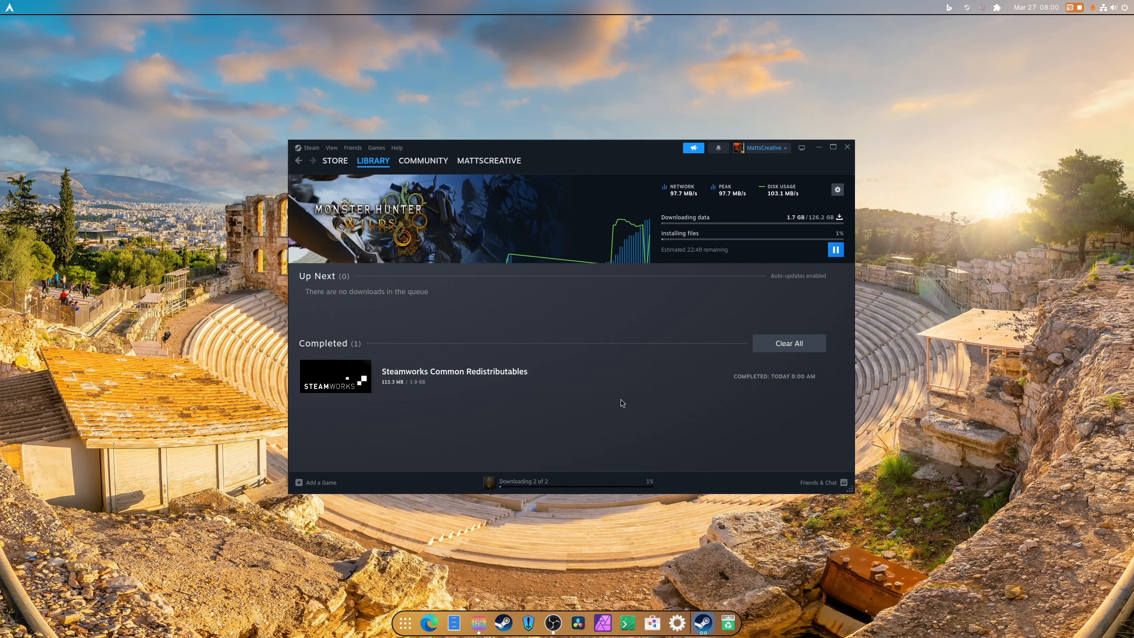
{"action": "mouse_move", "coordinate": [331, 160]}
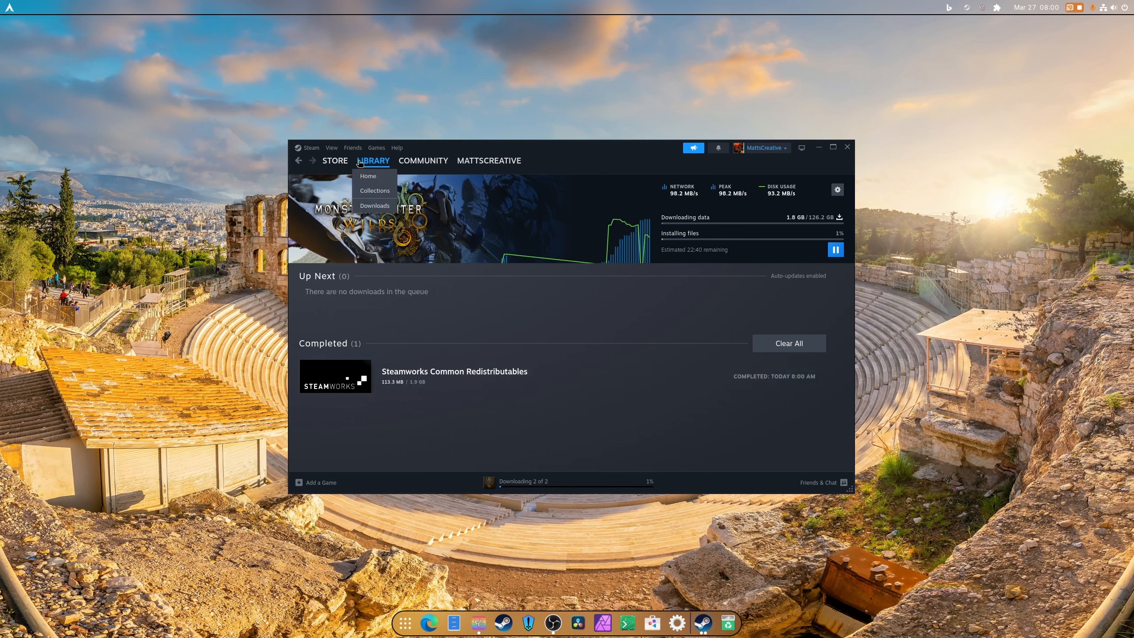
{"action": "left_click", "coordinate": [374, 160]}
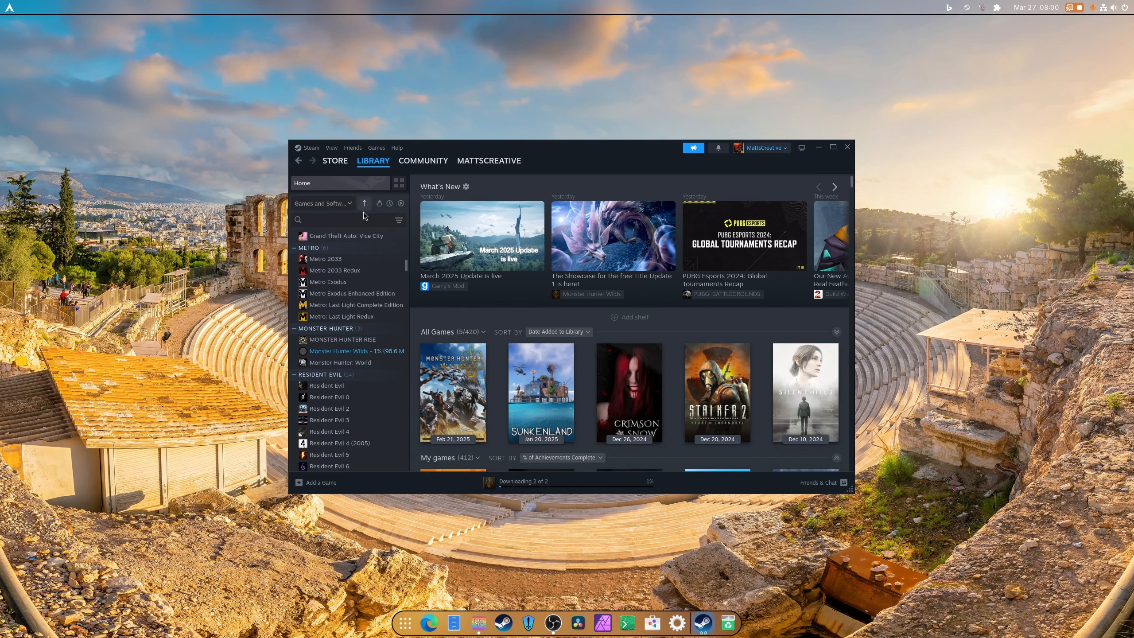
Include Tools in the library's Games and Software content list
{"action": "left_click", "coordinate": [364, 204]}
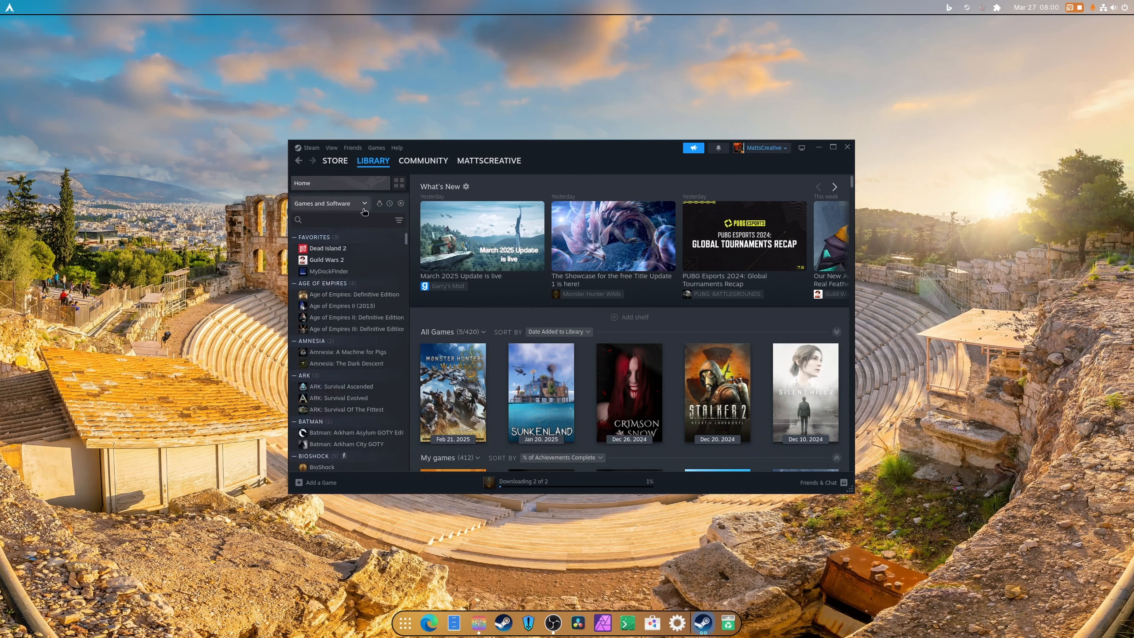
{"action": "left_click", "coordinate": [400, 221]}
{"action": "left_click", "coordinate": [400, 221]}
{"action": "left_click", "coordinate": [365, 204]}
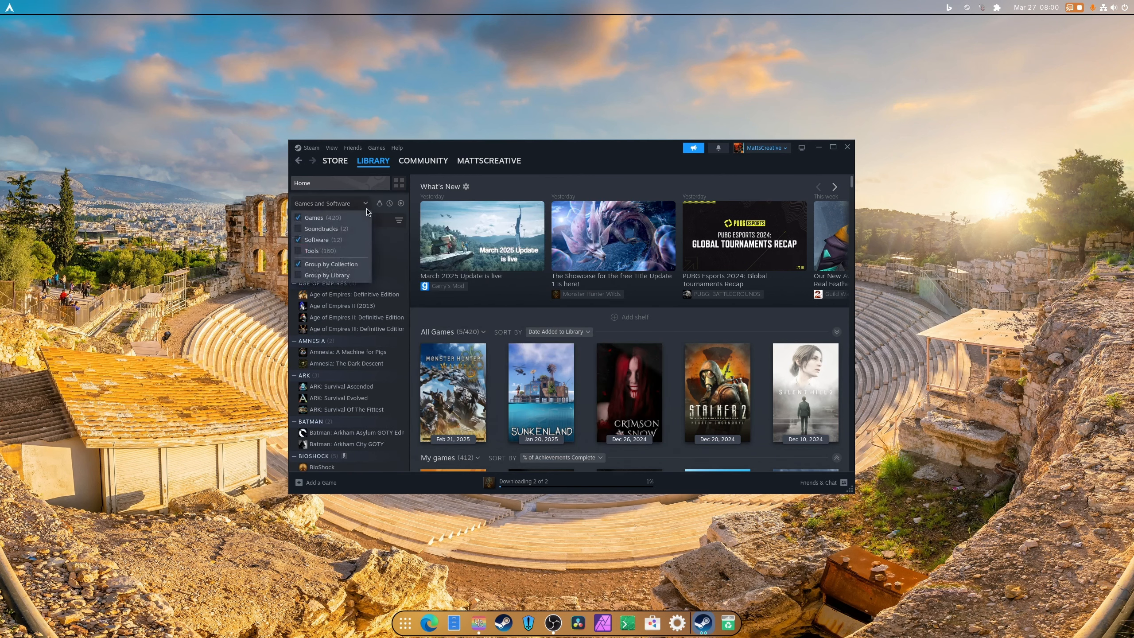
{"action": "left_click", "coordinate": [320, 252]}
{"action": "left_click", "coordinate": [673, 373]}
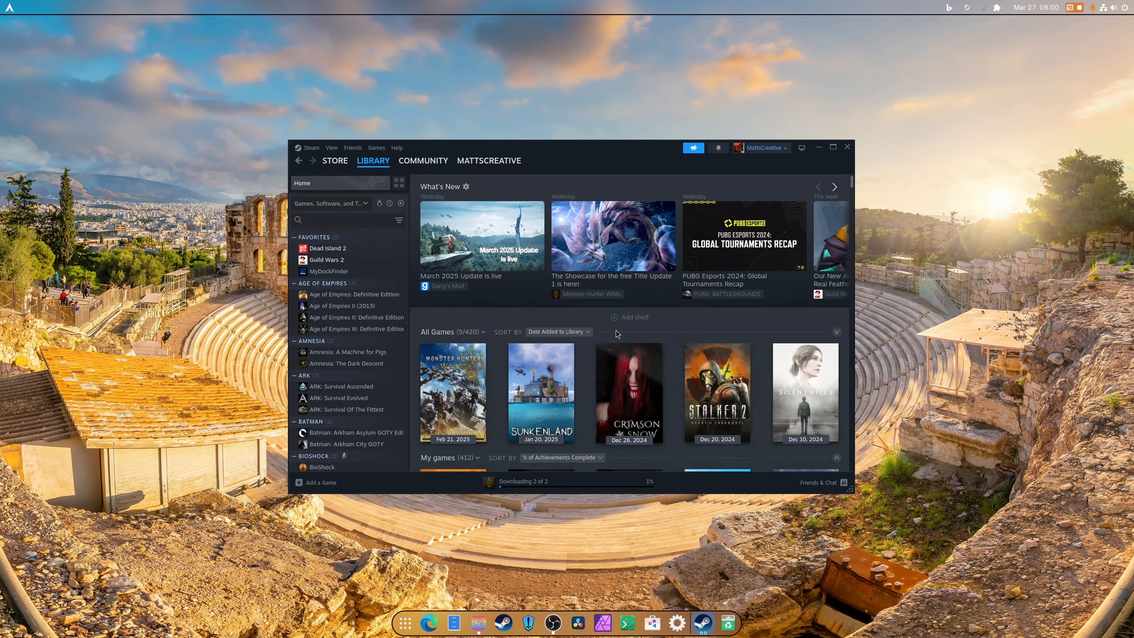
Filter the library, pause the Monster Hunter Wilds download, and close the main Steam window
{"action": "left_click", "coordinate": [401, 203]}
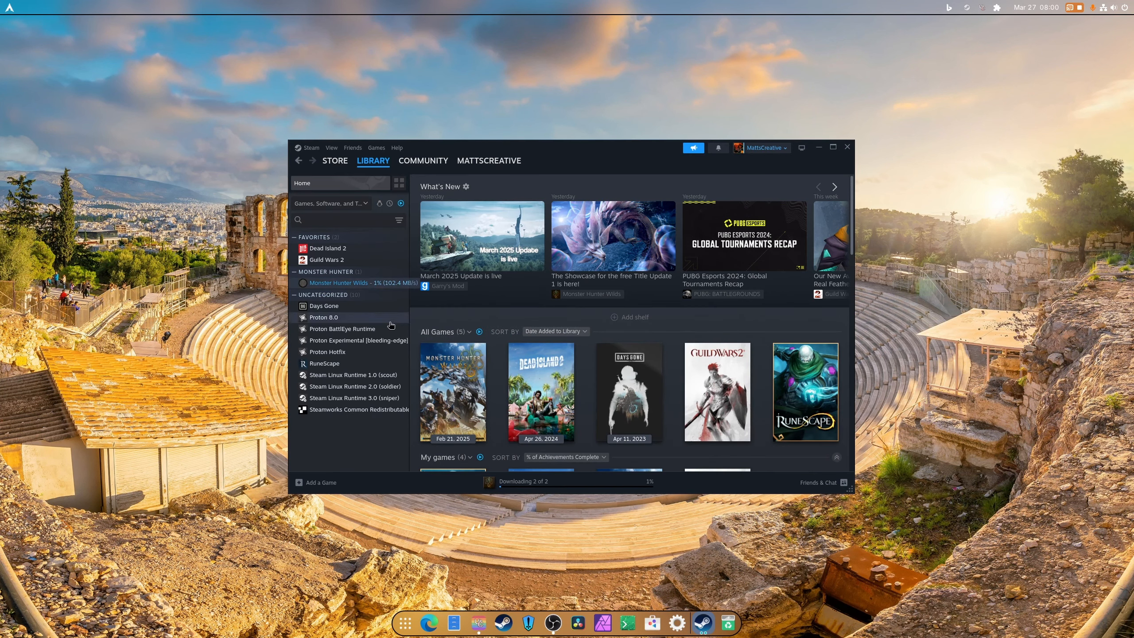
{"action": "left_click", "coordinate": [389, 347]}
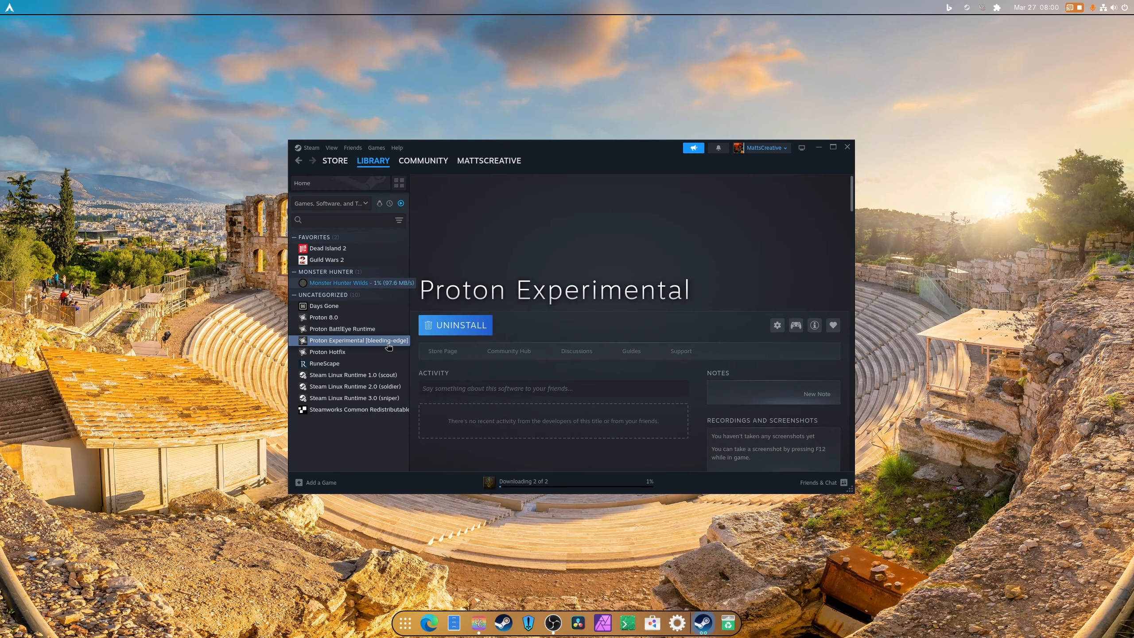
{"action": "left_click", "coordinate": [348, 283]}
{"action": "left_click", "coordinate": [468, 335]}
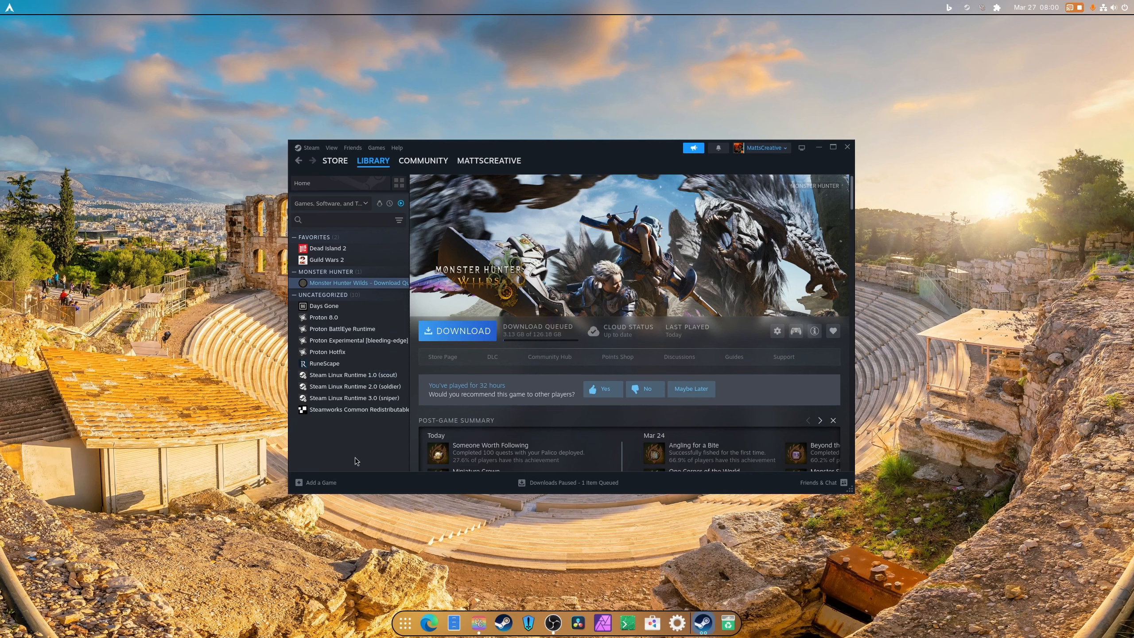
{"action": "left_click", "coordinate": [847, 148]}
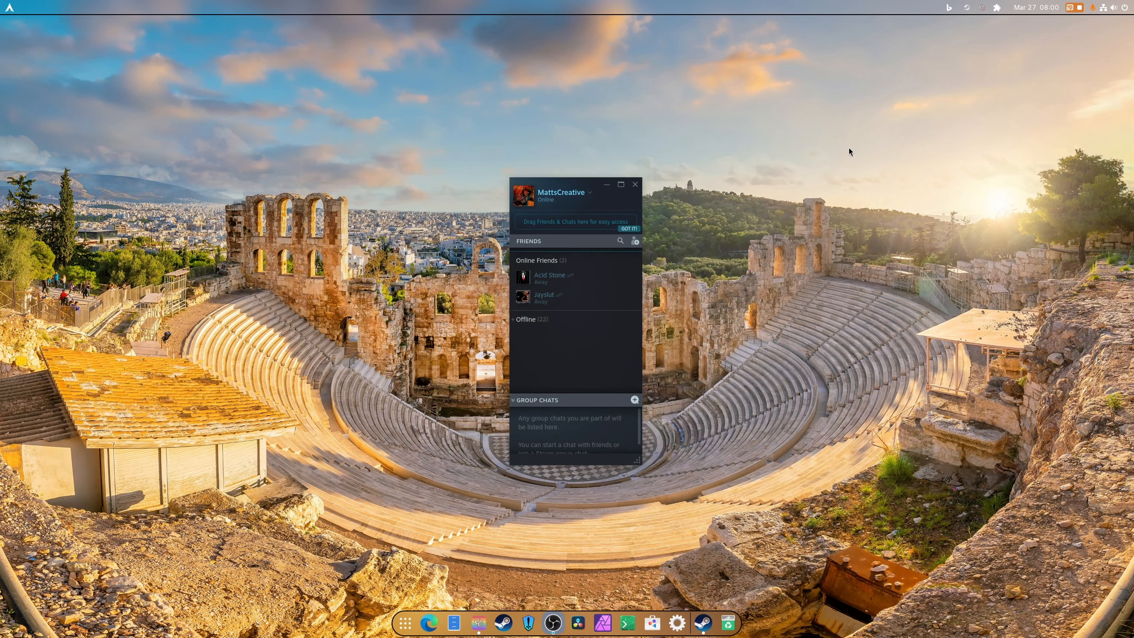
Close the Steam Friends window and cancel an app search
{"action": "left_click", "coordinate": [635, 184]}
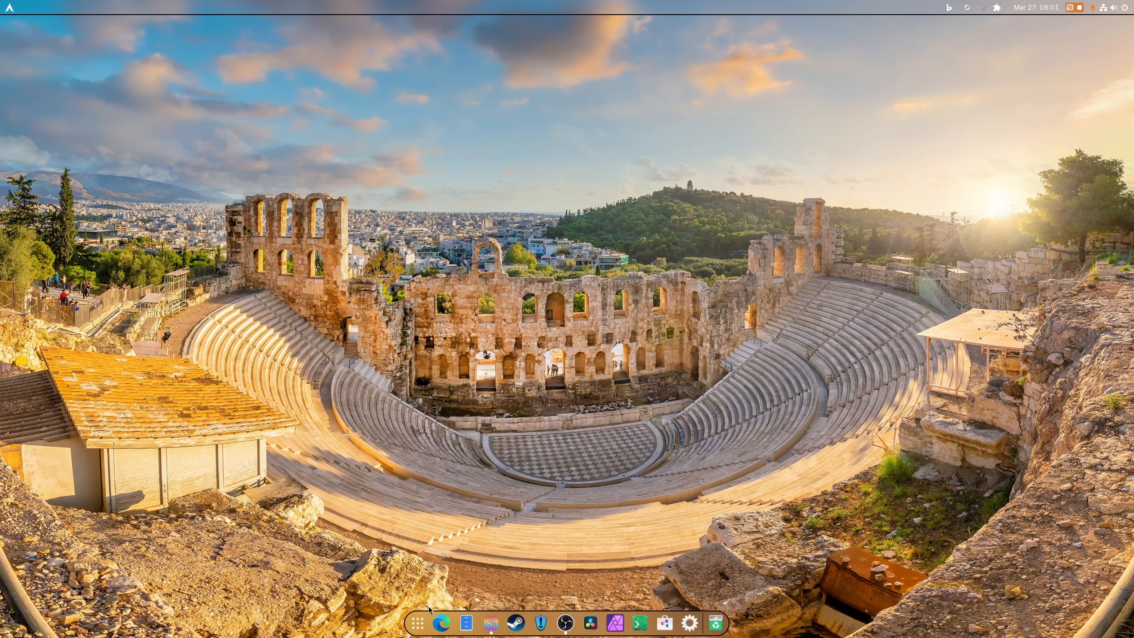
{"action": "left_click", "coordinate": [422, 622]}
{"action": "type", "text": "lut"}
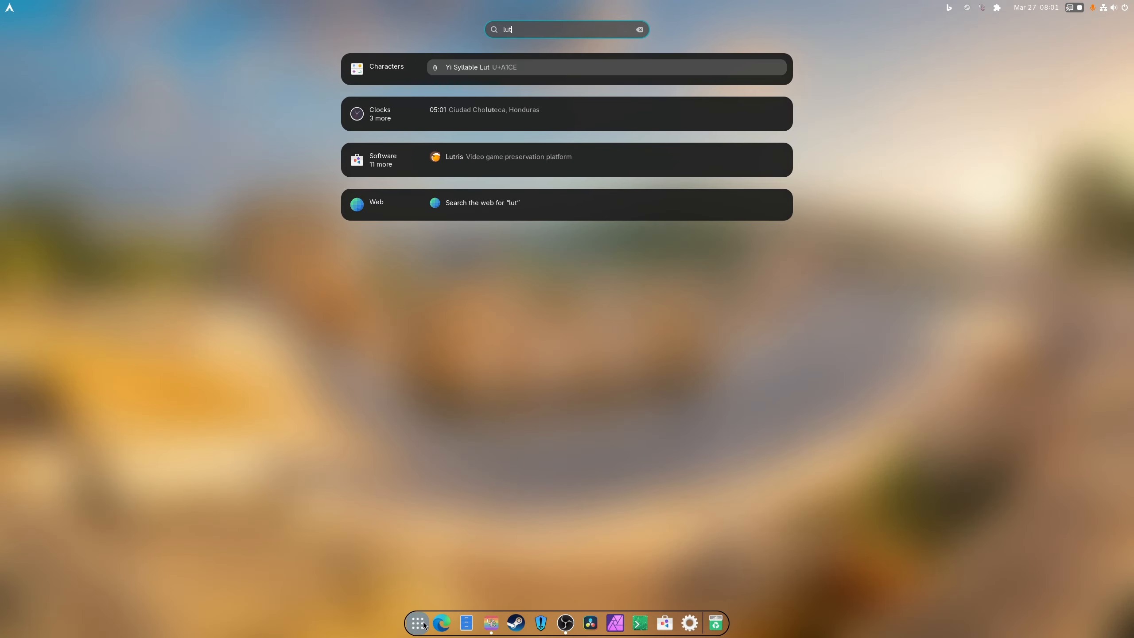
{"action": "key", "text": "Escape"}
{"action": "key", "text": "Escape"}
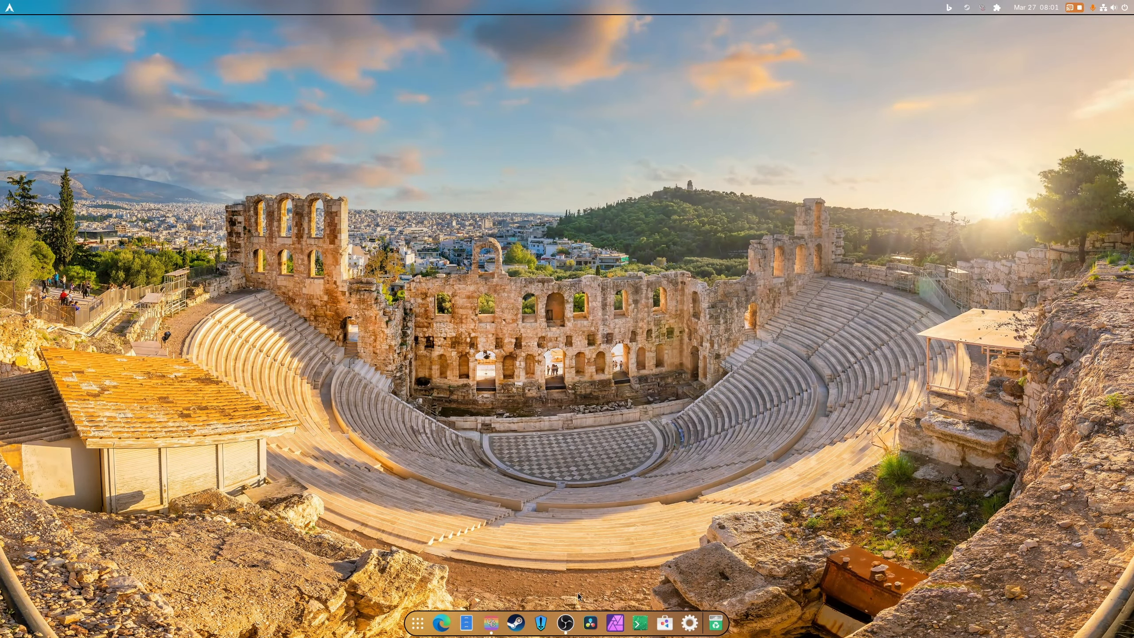
Launch Heroic Games Launcher, dismiss its release notes and shift the window left
{"action": "left_click", "coordinate": [540, 623]}
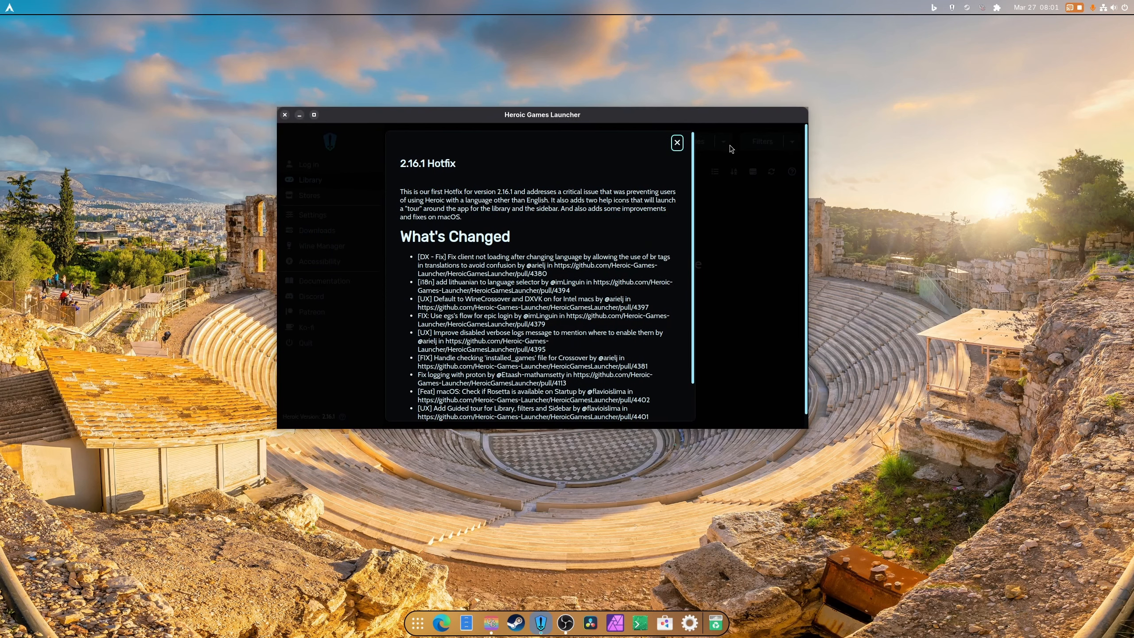
{"action": "left_click", "coordinate": [679, 143]}
{"action": "mouse_move", "coordinate": [682, 147]}
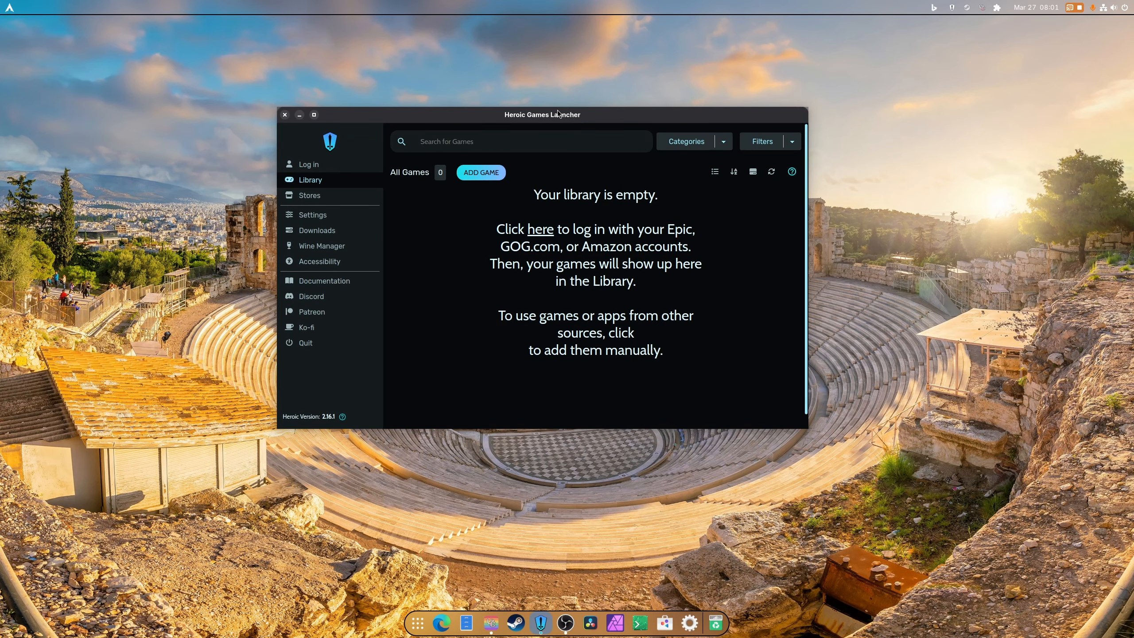
{"action": "left_click_drag", "start_coordinate": [557, 110], "coordinate": [528, 106]}
Log in to the Epic store, then unmaximize and move the Heroic window aside
{"action": "left_click", "coordinate": [290, 159]}
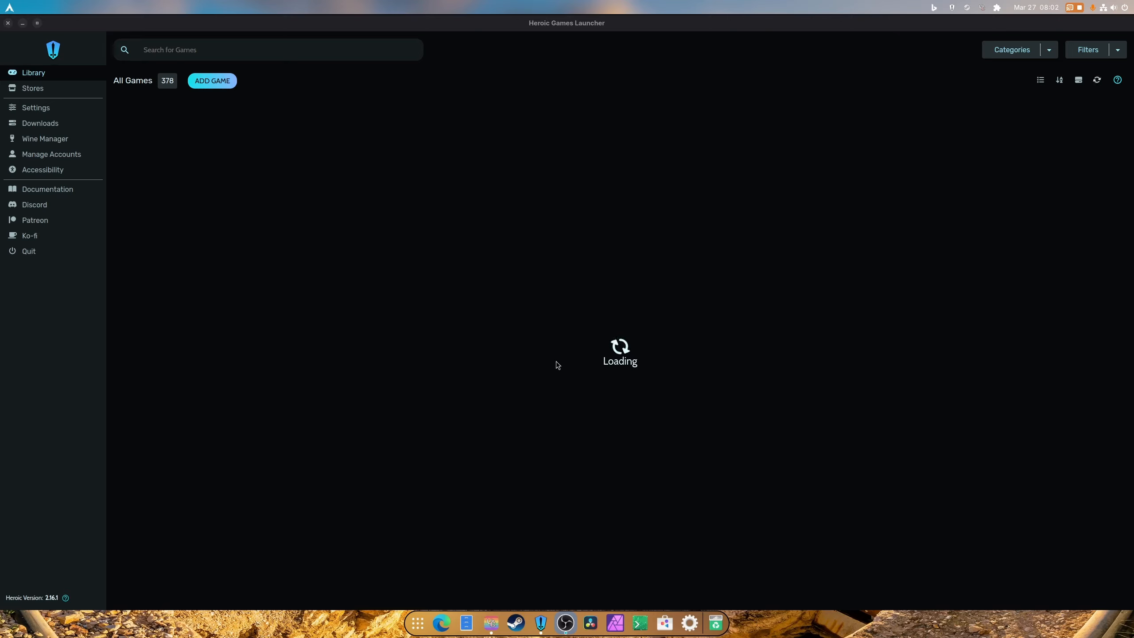
{"action": "left_click", "coordinate": [1111, 7]}
{"action": "left_click", "coordinate": [1111, 7]}
{"action": "left_click", "coordinate": [1111, 7]}
{"action": "left_click", "coordinate": [734, 137]}
{"action": "left_click_drag", "start_coordinate": [128, 23], "coordinate": [69, 34]}
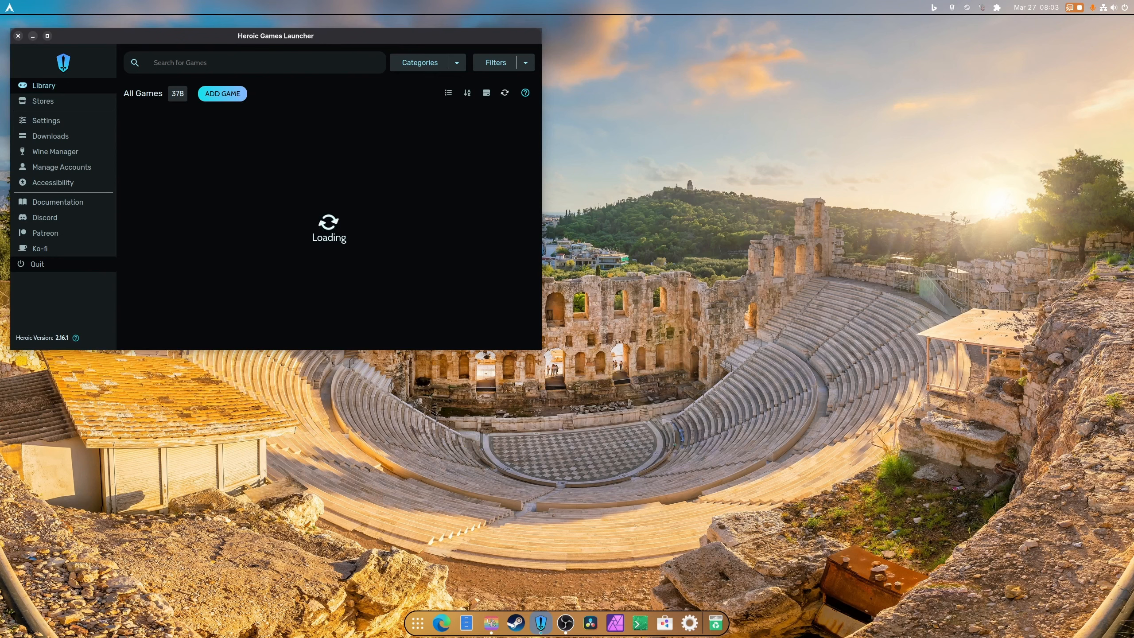
Set Time Format to AM/PM under System > Date & Time, then close Settings
{"action": "left_click", "coordinate": [689, 624]}
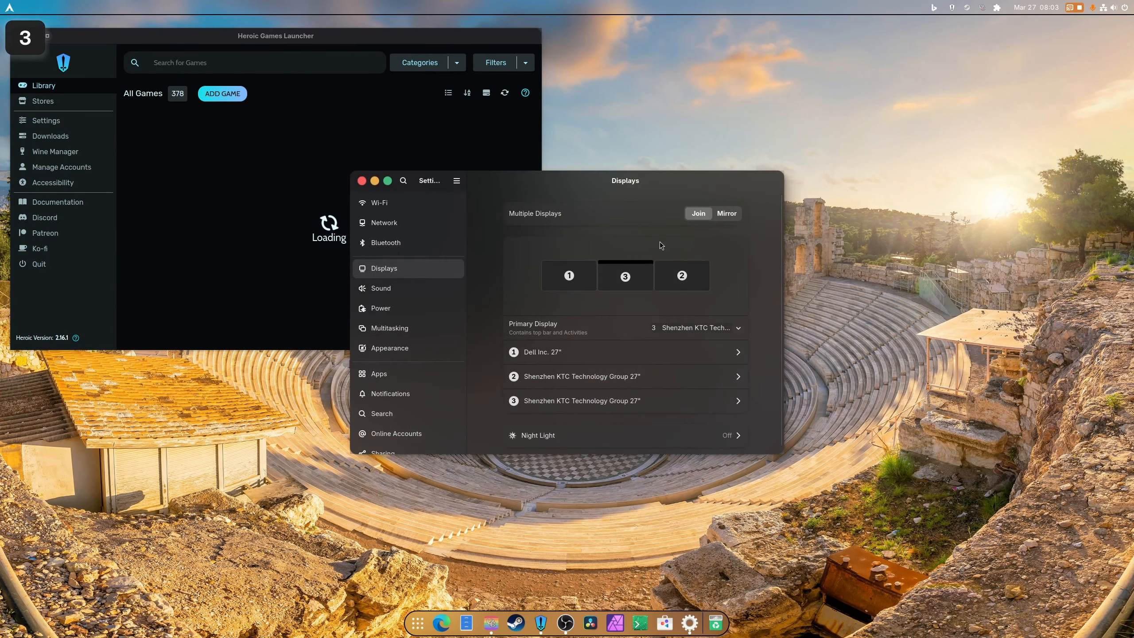
{"action": "scroll", "coordinate": [418, 370], "scroll_direction": "down", "scroll_amount": 5}
{"action": "left_click", "coordinate": [396, 441]}
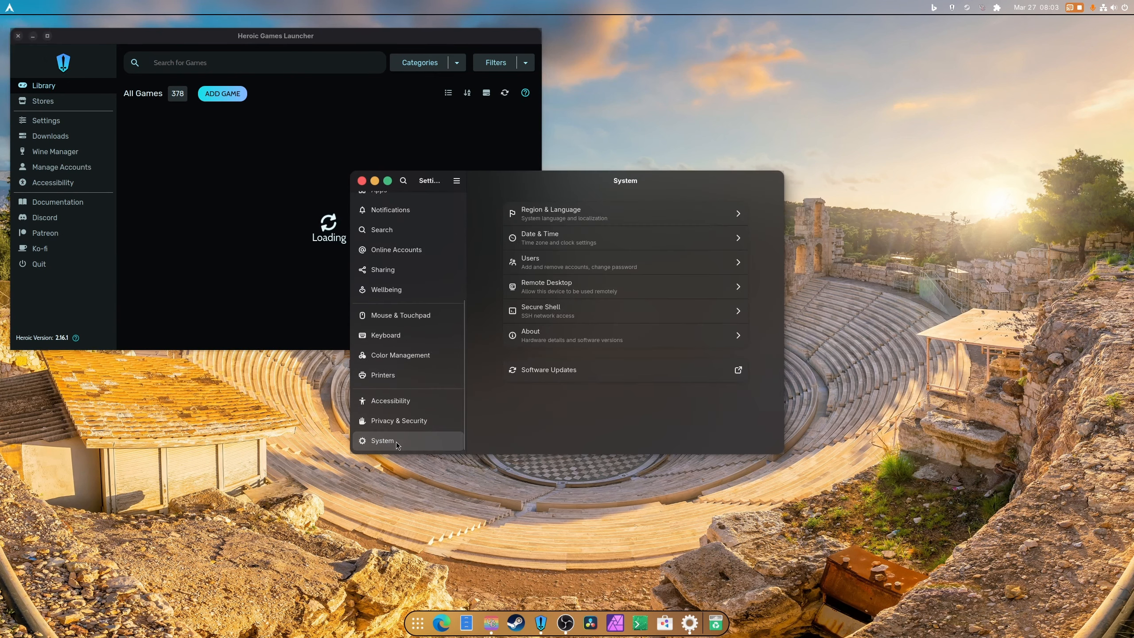
{"action": "left_click", "coordinate": [561, 241]}
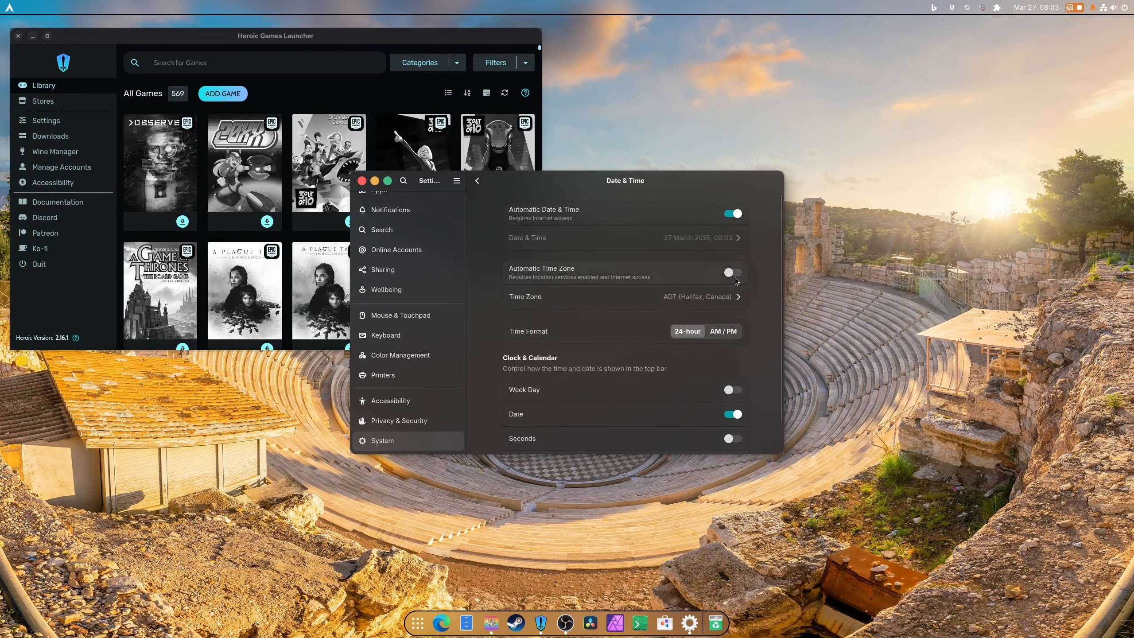
{"action": "left_click", "coordinate": [730, 337]}
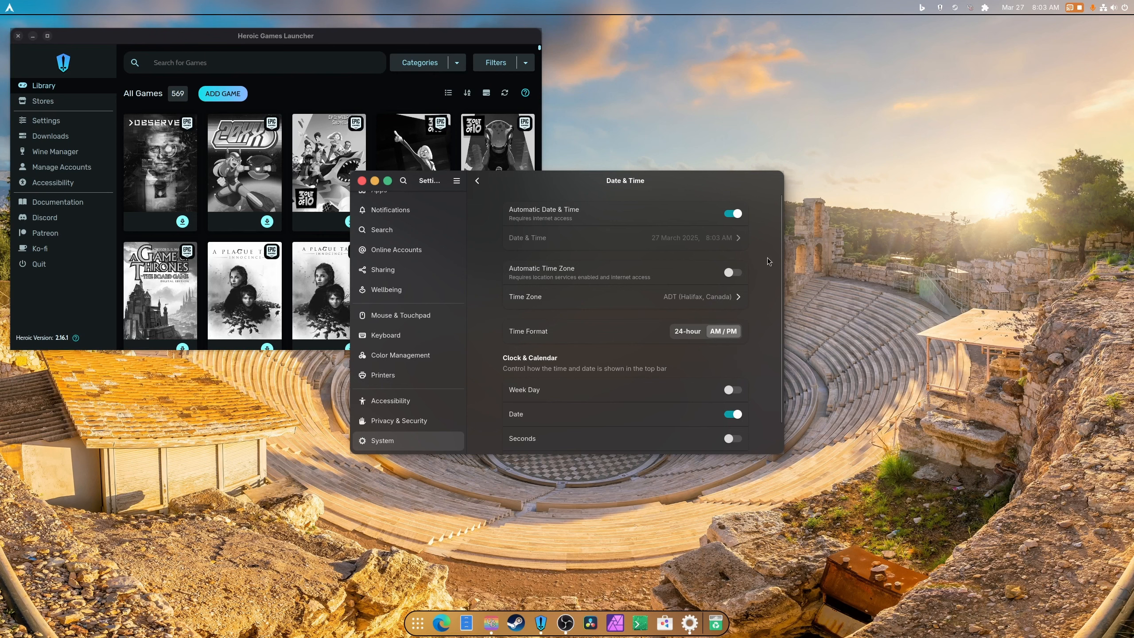
{"action": "left_click", "coordinate": [361, 180]}
In a new terminal, search yay for tela circle icon theme packages
{"action": "left_click", "coordinate": [638, 624]}
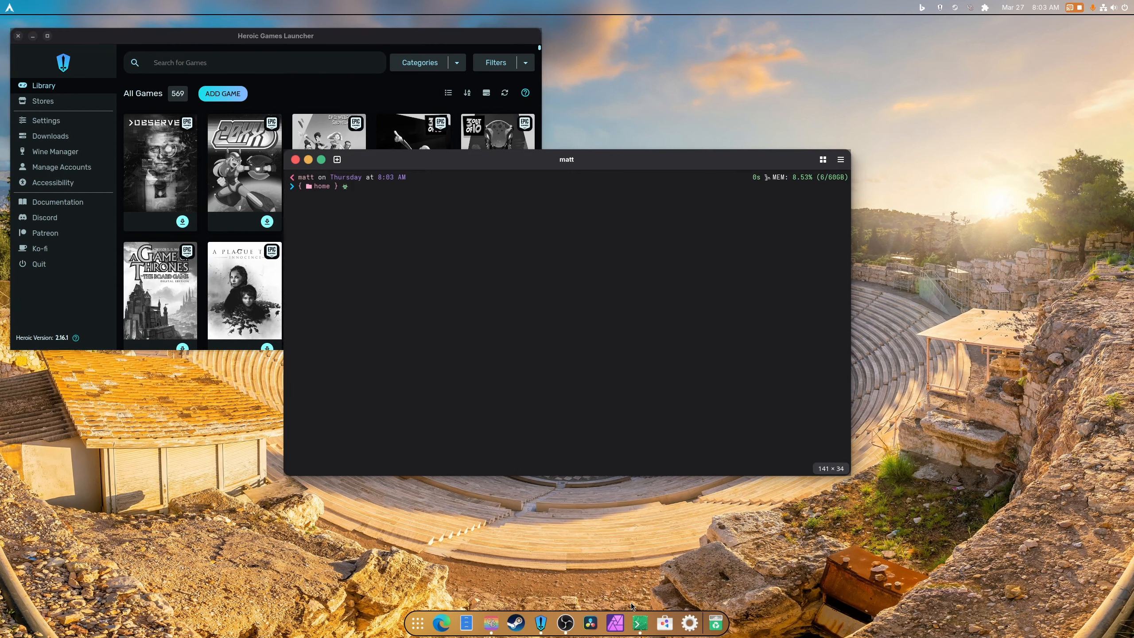
{"action": "type", "text": "yay tela circle"}
{"action": "key", "text": "Return"}
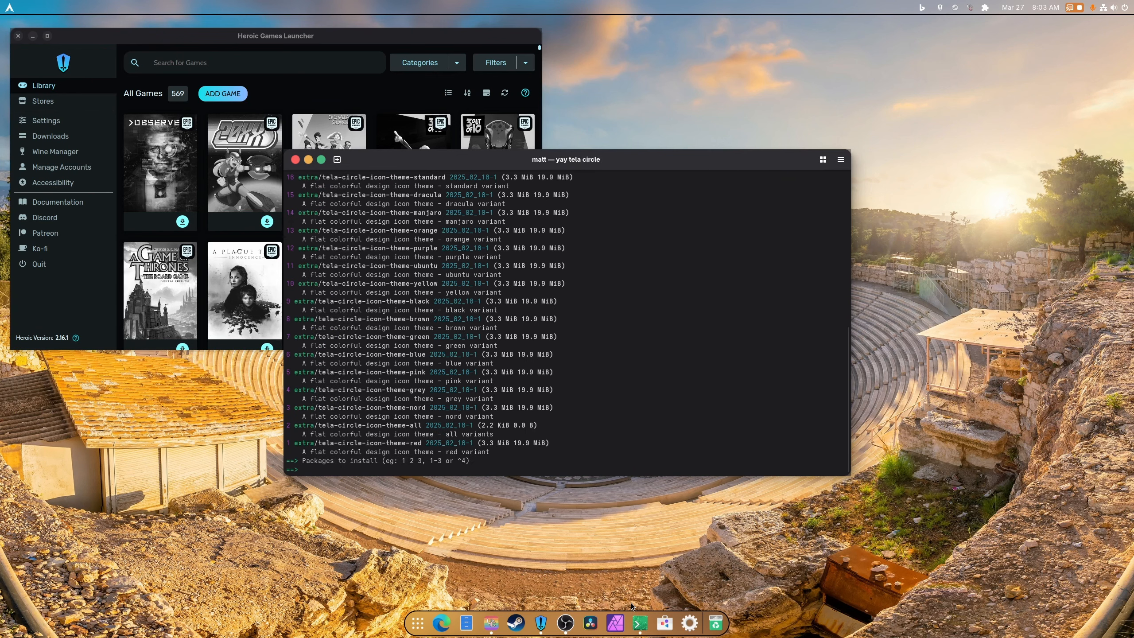
{"action": "key", "text": "Return"}
{"action": "key", "text": "Up"}
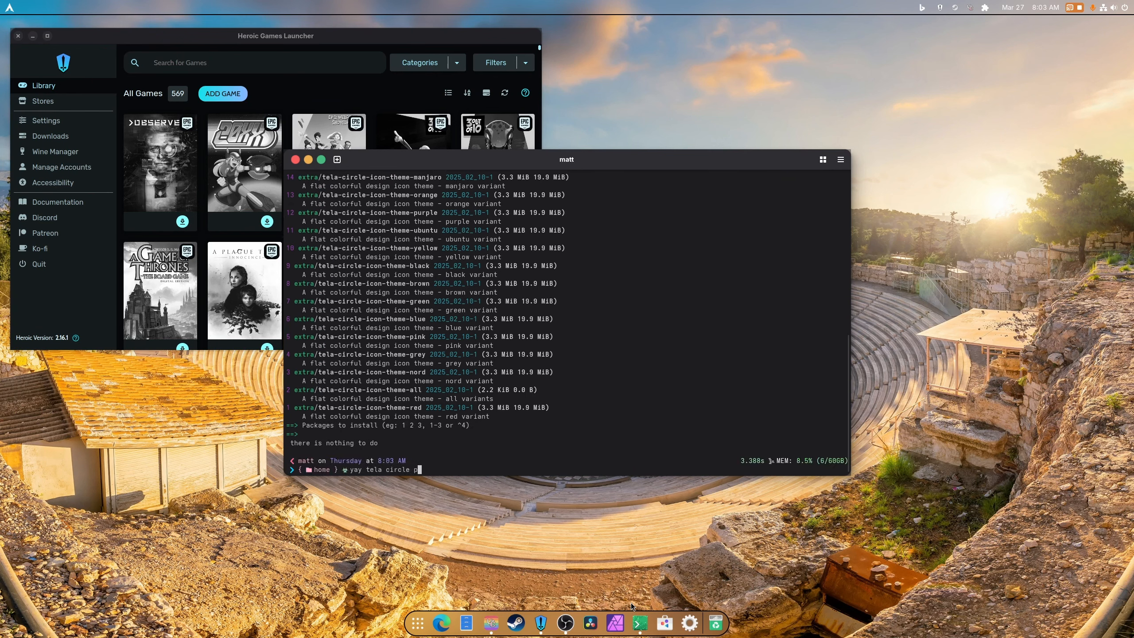
Install tela-circle-icon-theme-purple by choosing package 1 and confirming with y
{"action": "type", "text": "purple"}
{"action": "key", "text": "Return"}
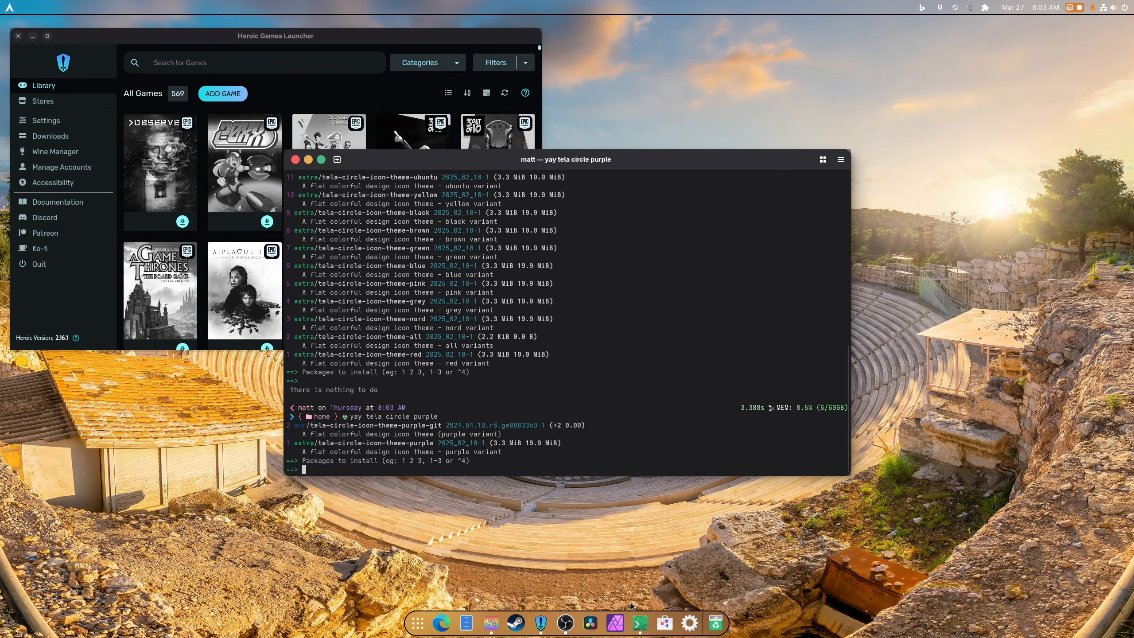
{"action": "type", "text": "1"}
{"action": "key", "text": "Return"}
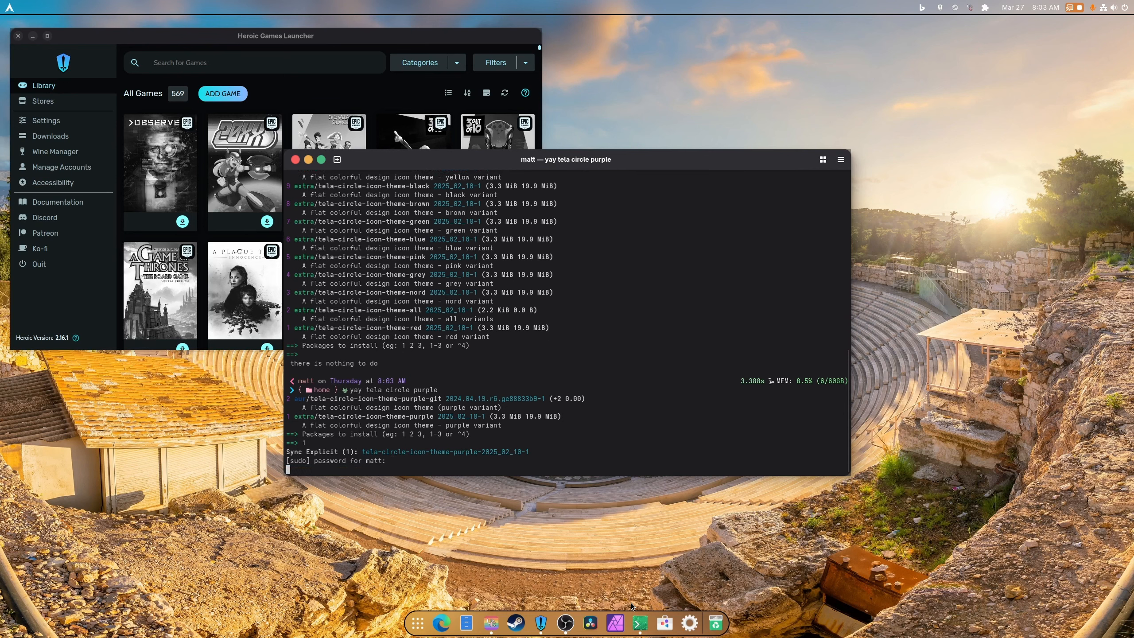
{"action": "type", "text": "y"}
{"action": "key", "text": "Return"}
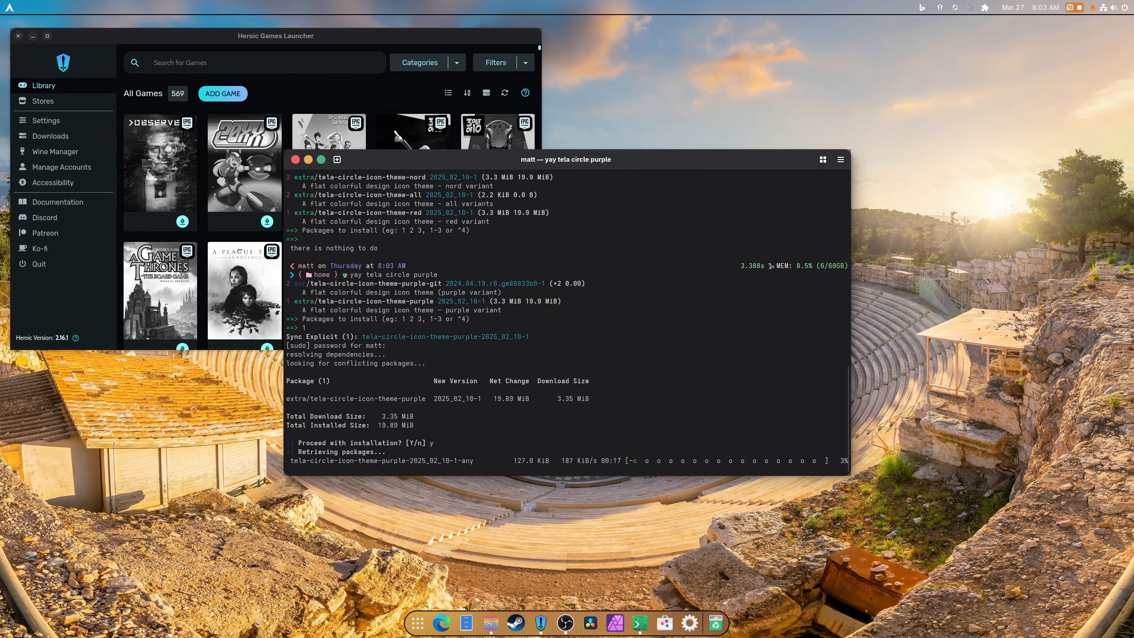
{"action": "key", "text": "super"}
{"action": "type", "text": "t"}
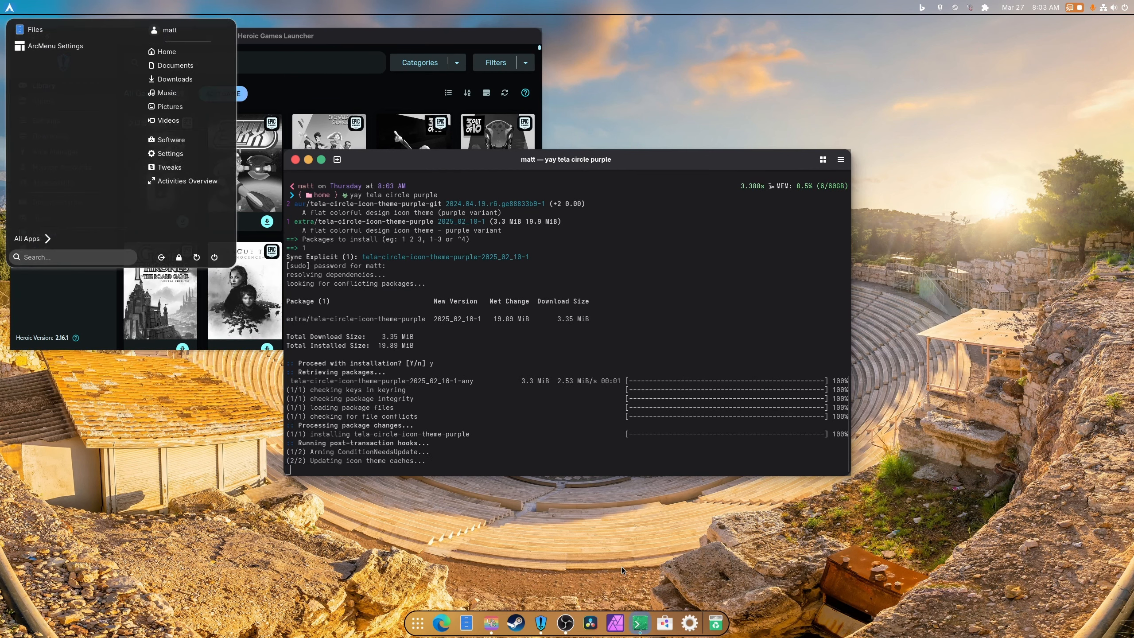
{"action": "type", "text": "we"}
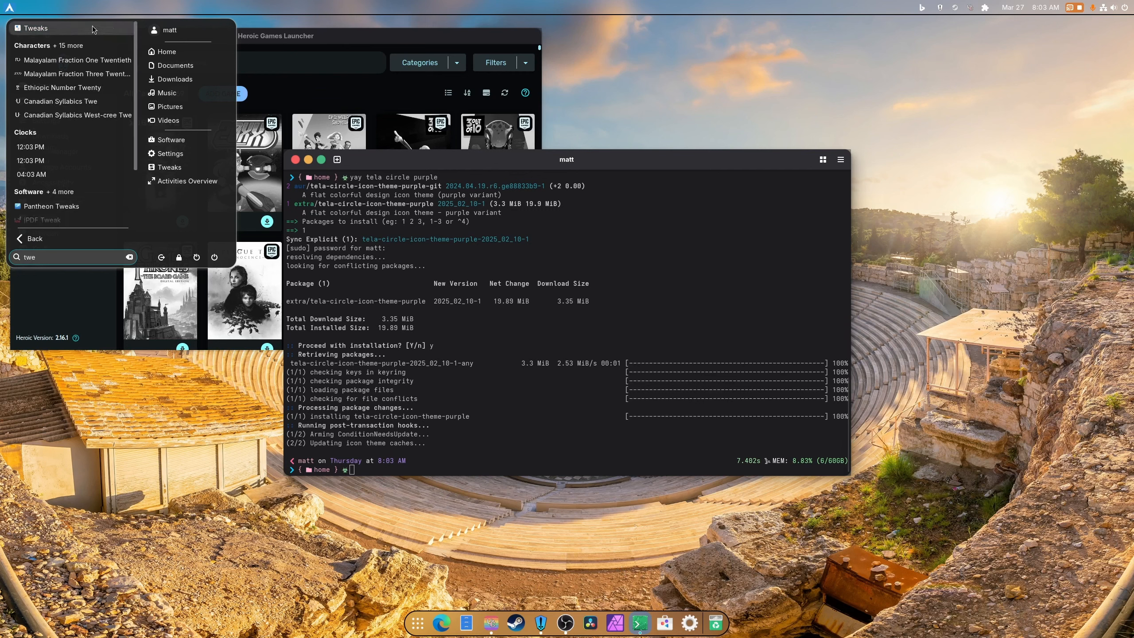
Set Tweaks' Appearance icons to Tela-circle-purple-dark, then close Tweaks and the terminal window
{"action": "left_click", "coordinate": [93, 28]}
{"action": "left_click", "coordinate": [394, 225]}
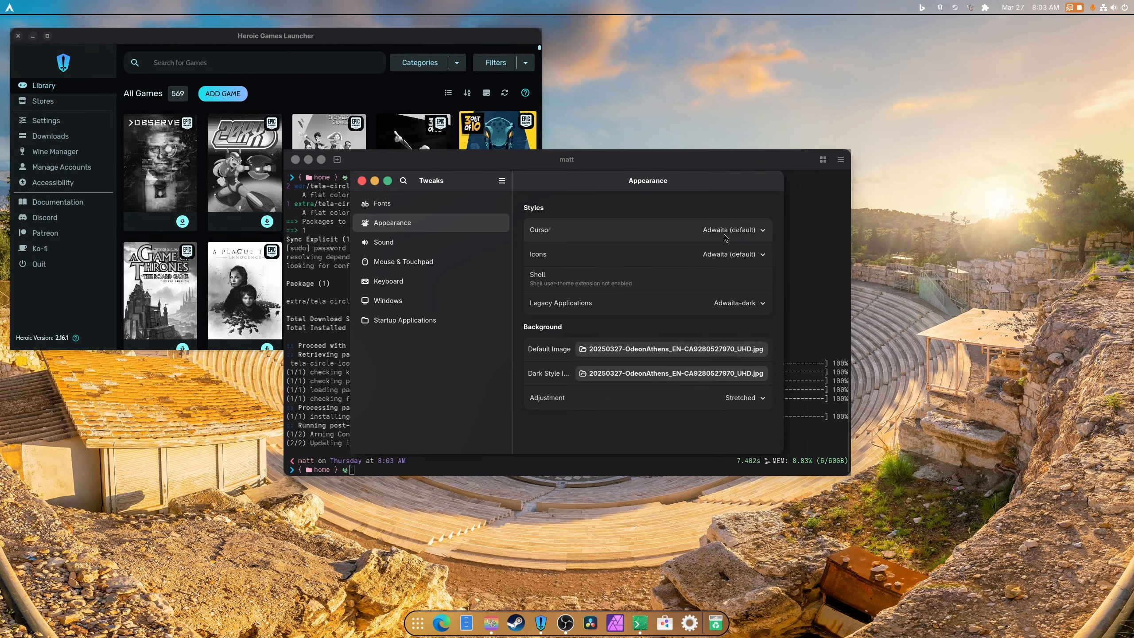
{"action": "left_click", "coordinate": [739, 249]}
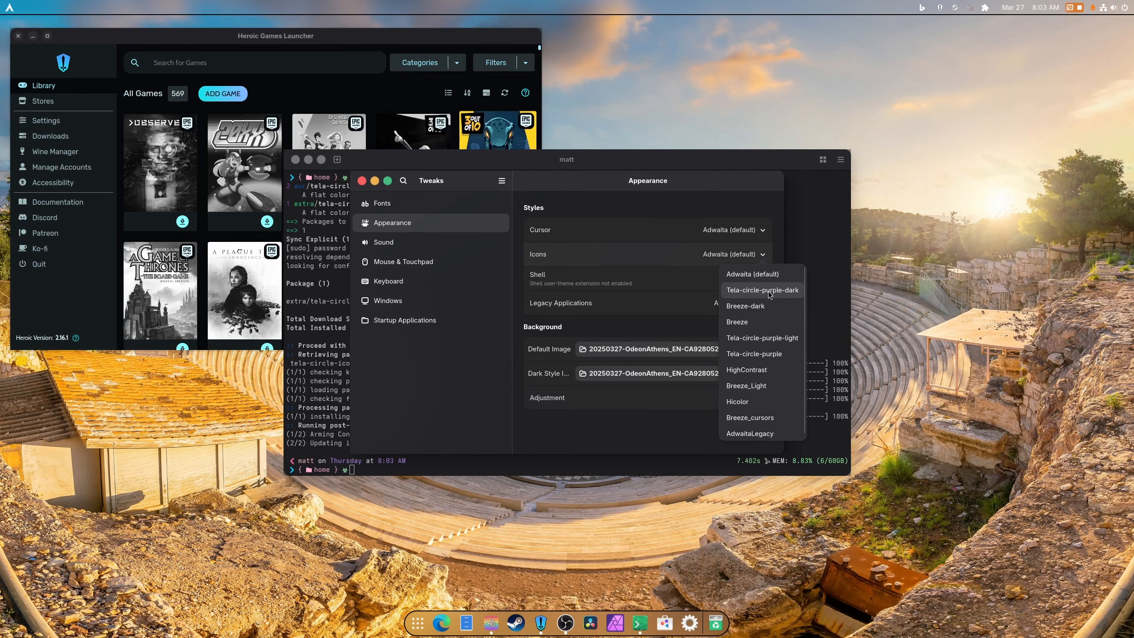
{"action": "left_click", "coordinate": [769, 291]}
{"action": "left_click", "coordinate": [361, 181]}
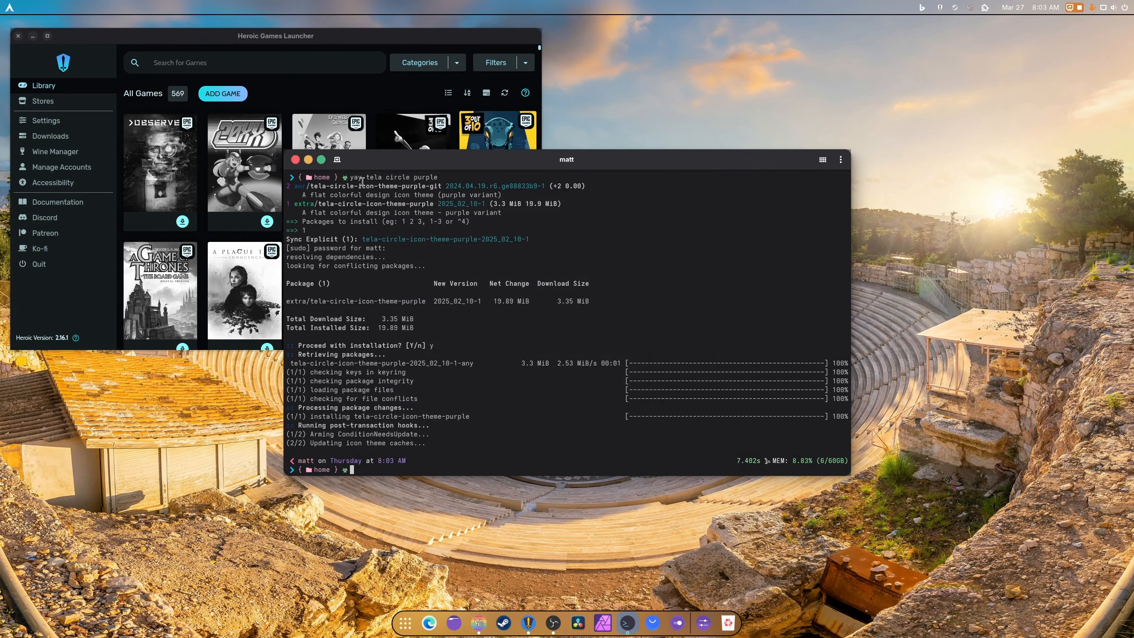
{"action": "left_click", "coordinate": [296, 161]}
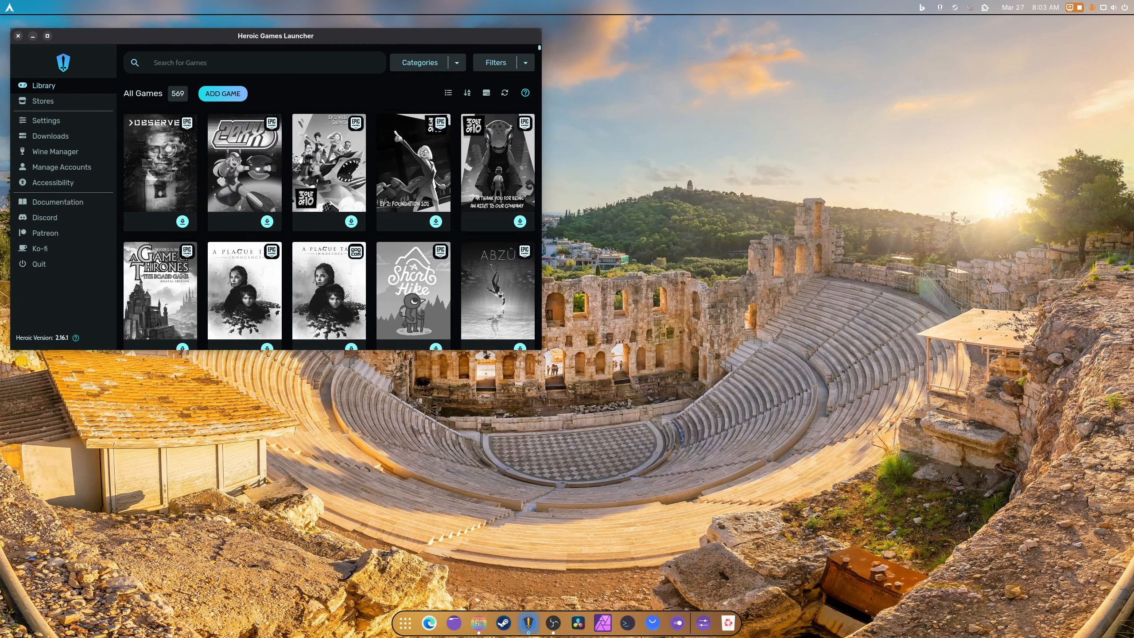